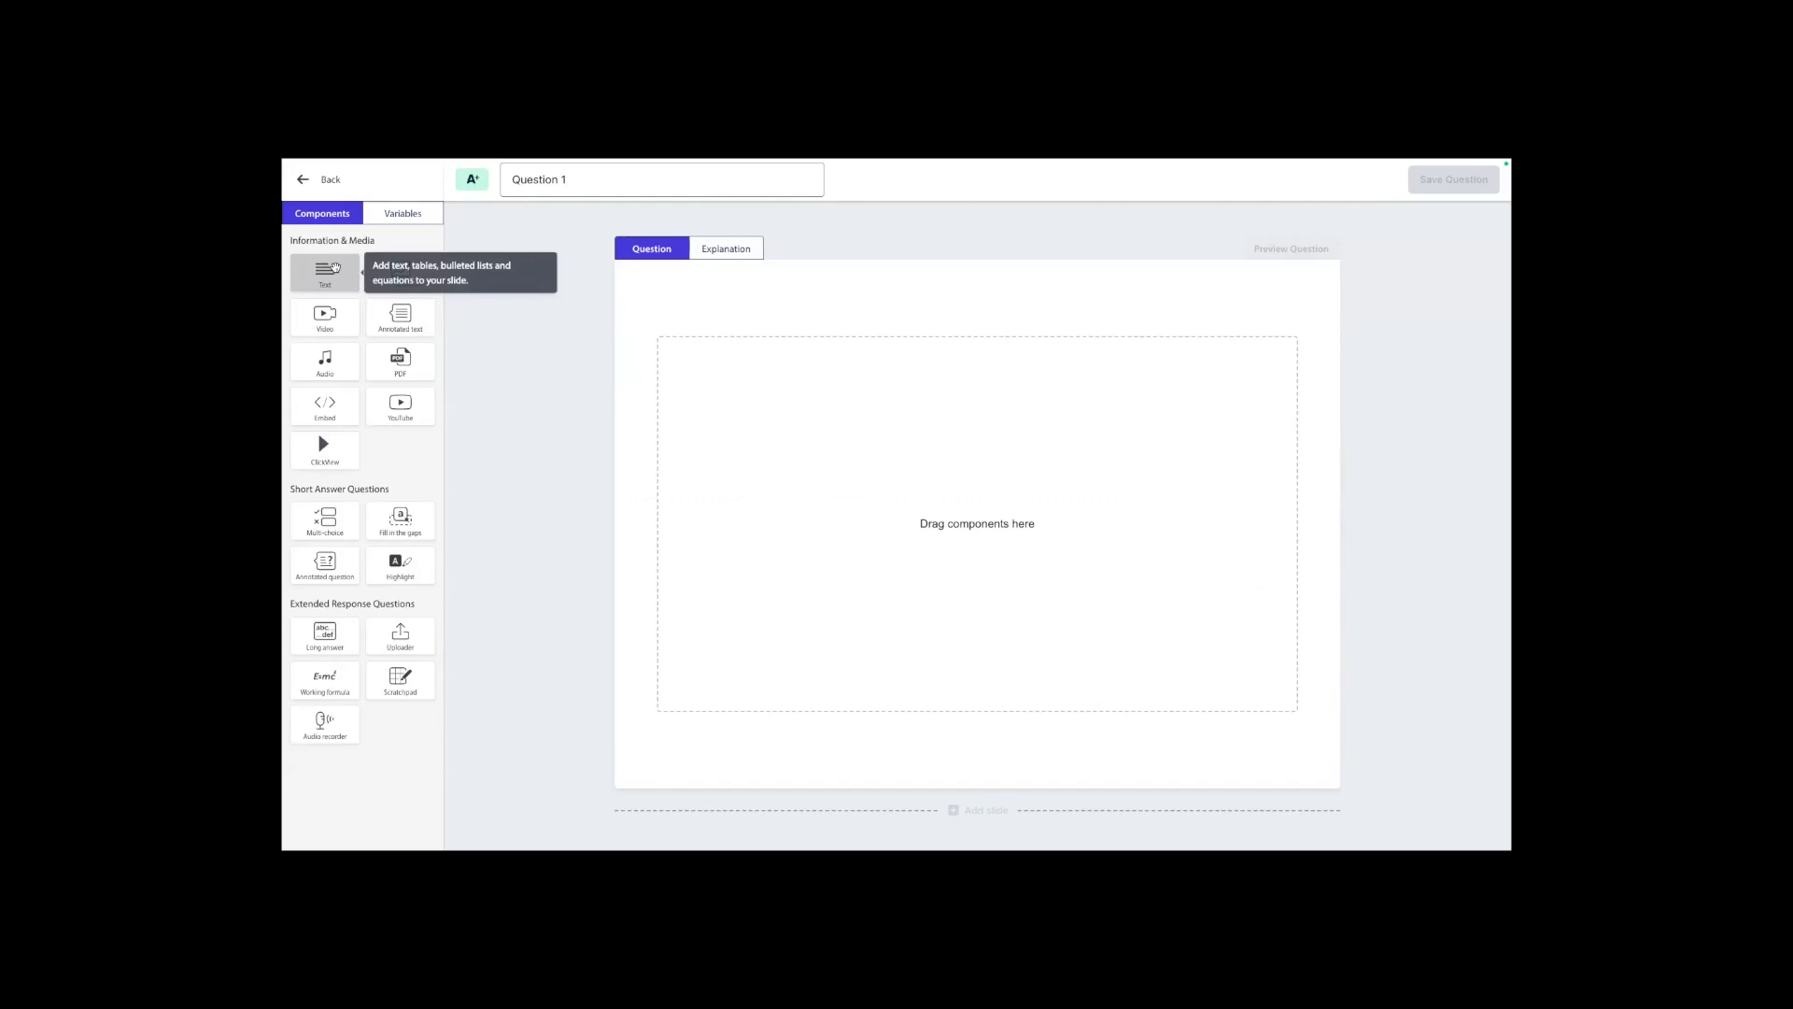
Add a text component to the empty question slide reading "Read this passage and answer the question that follows".
drag(336, 268, 742, 369)
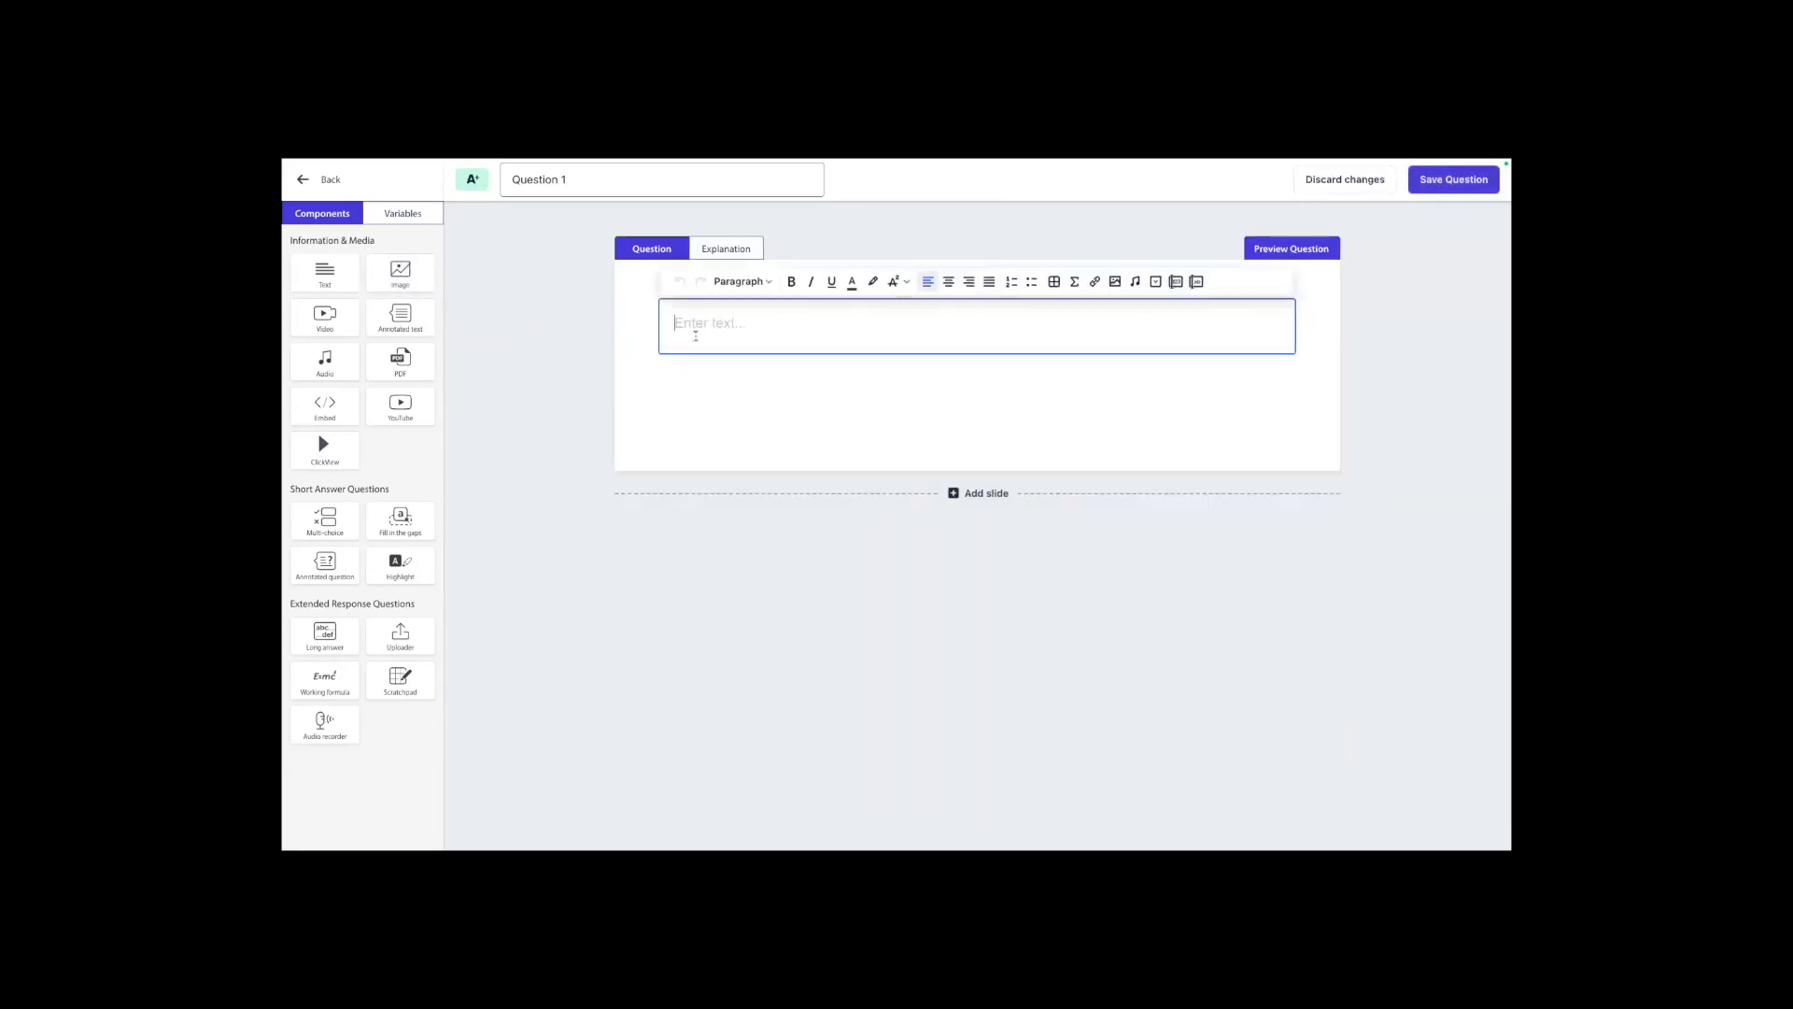
text(Read this passage and answer the questi)
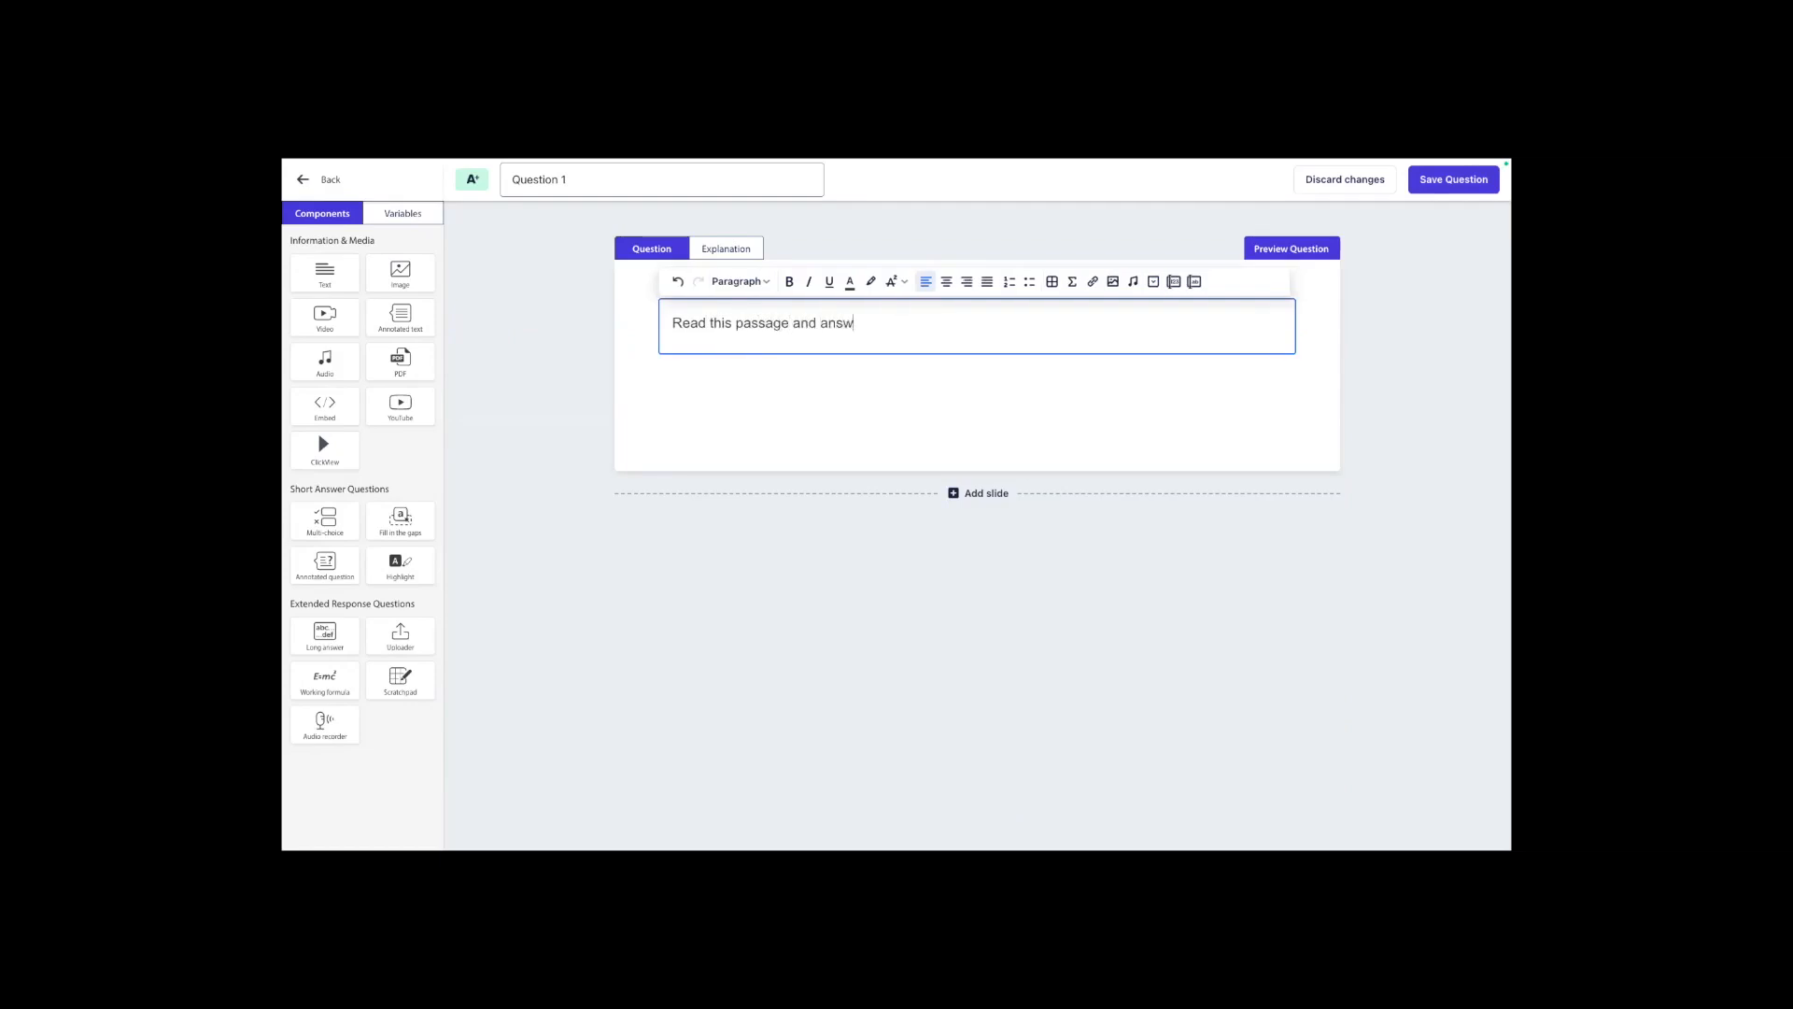
text(on that follows)
Make the instruction sentence bold and start two new lines beneath it.
drag(1025, 323, 650, 322)
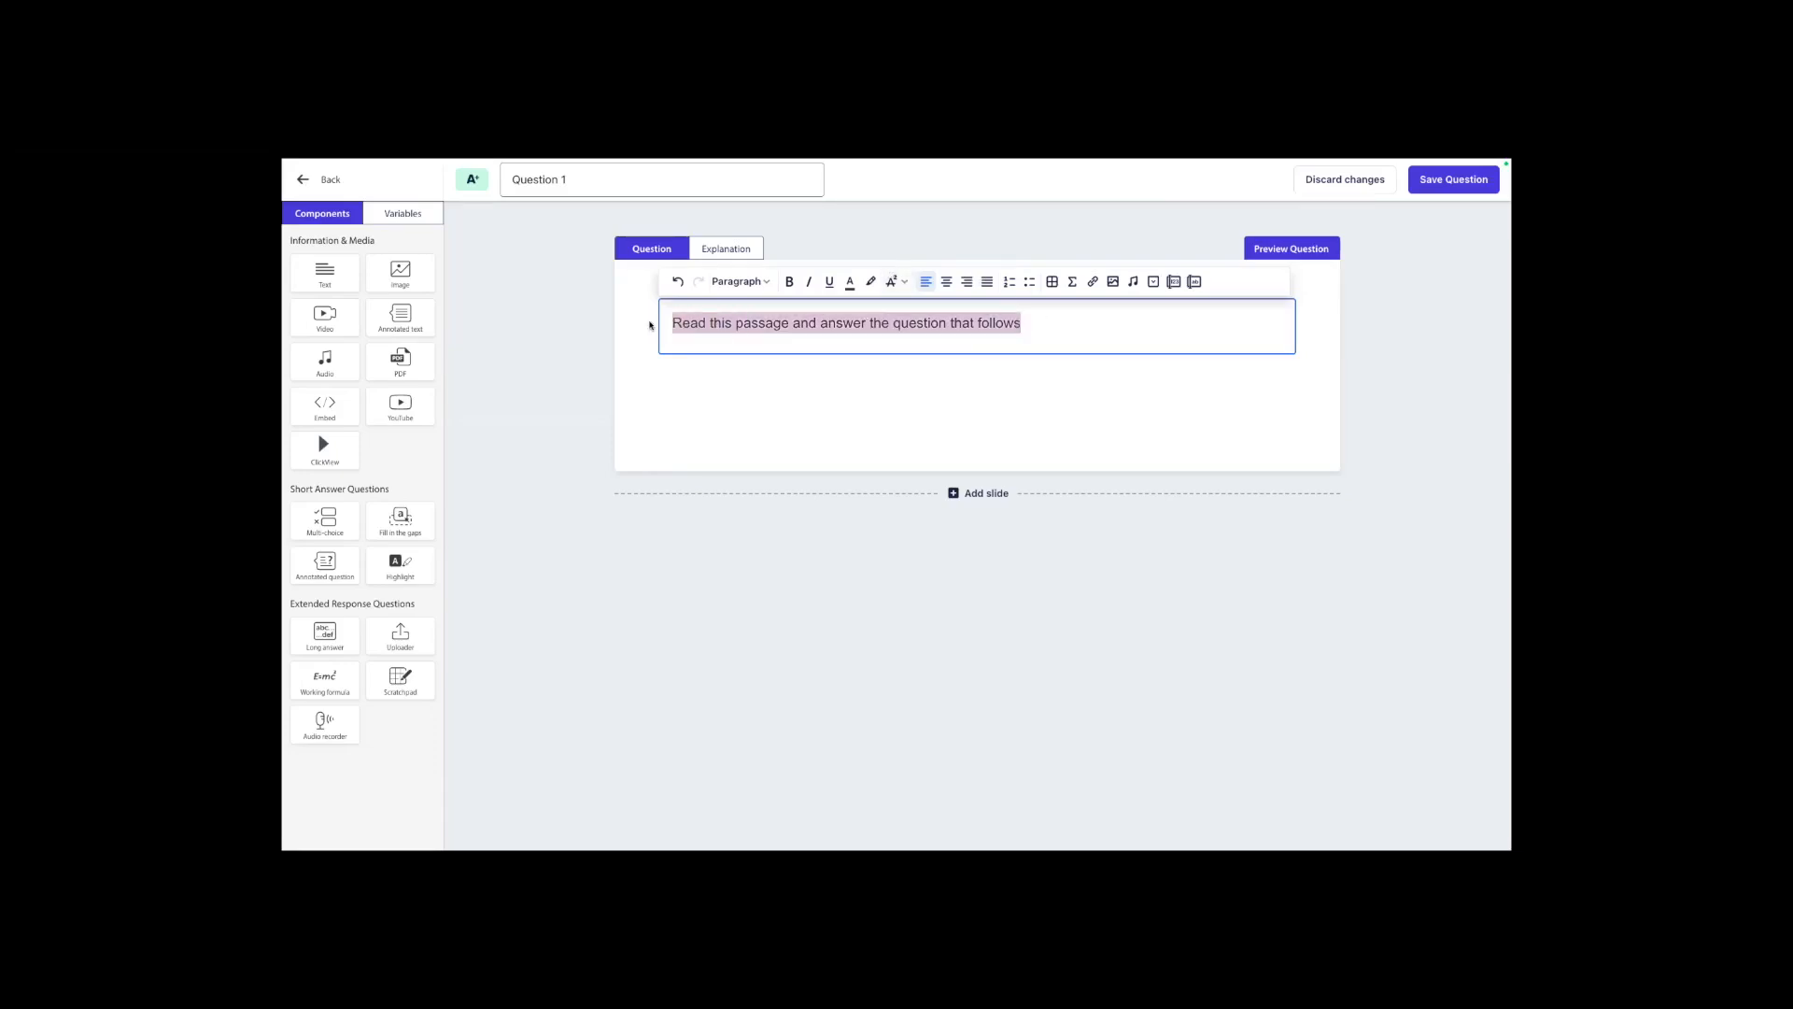
click(790, 283)
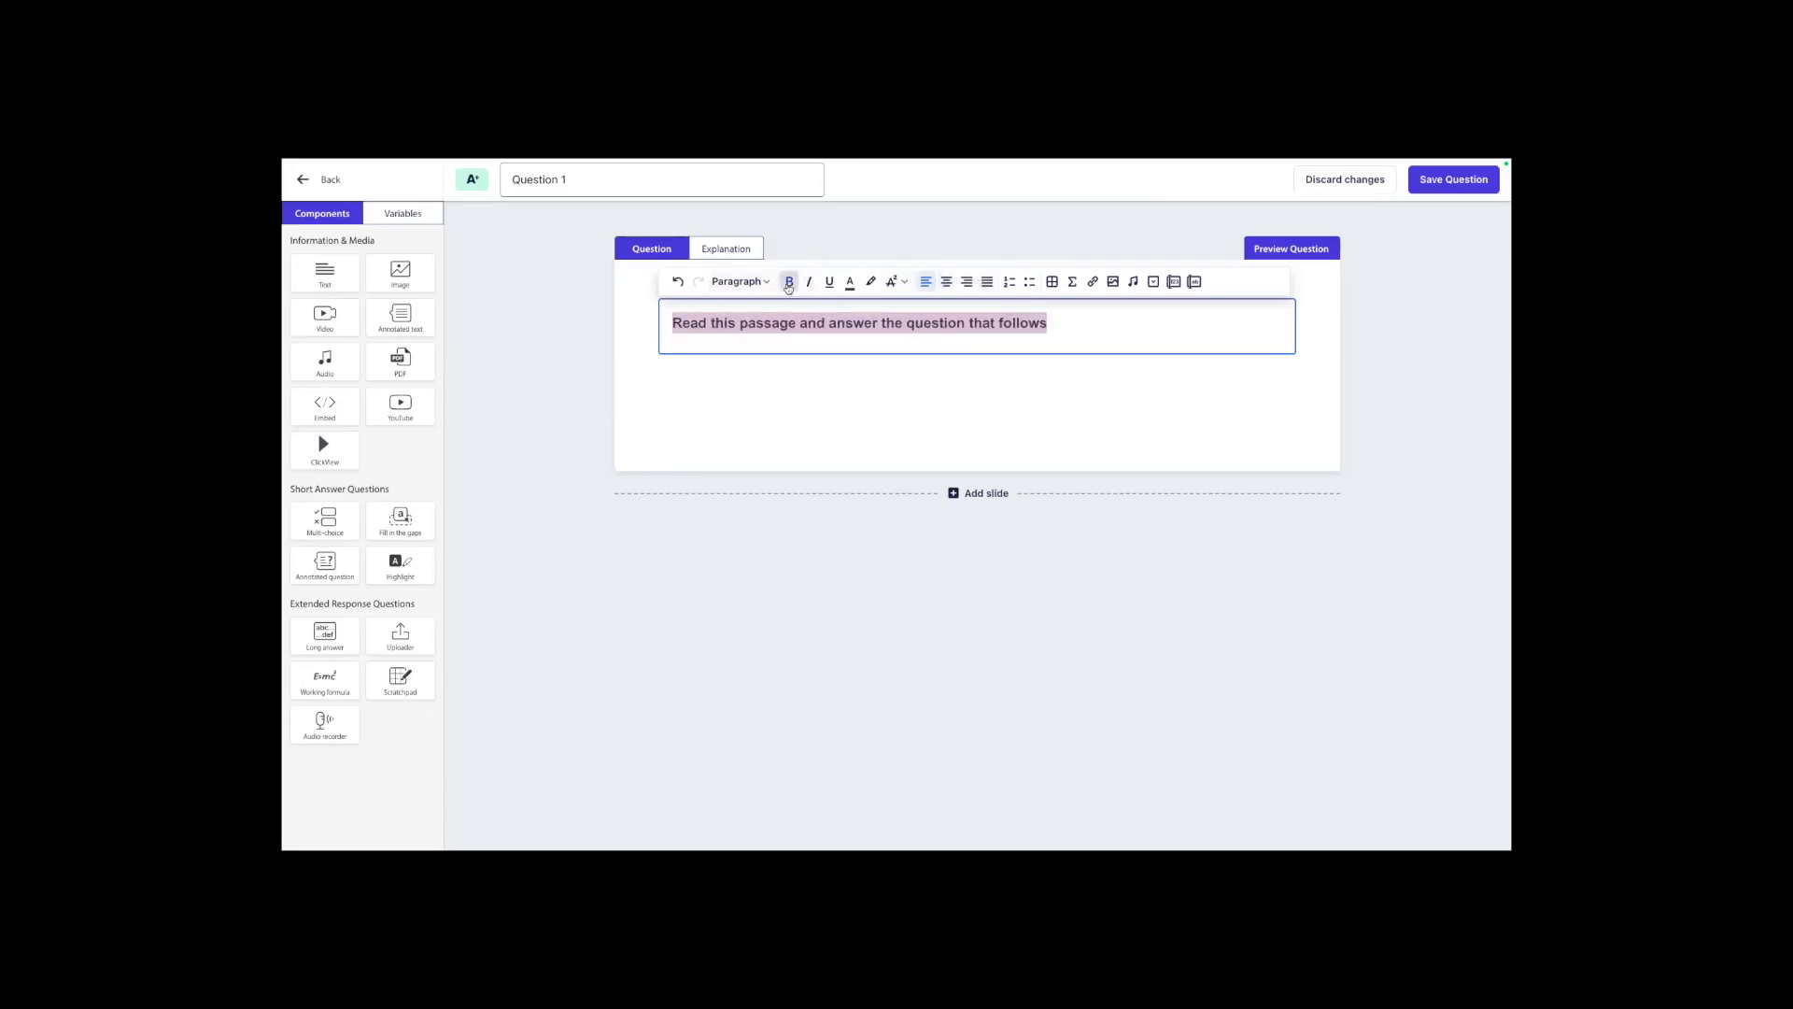
click(862, 385)
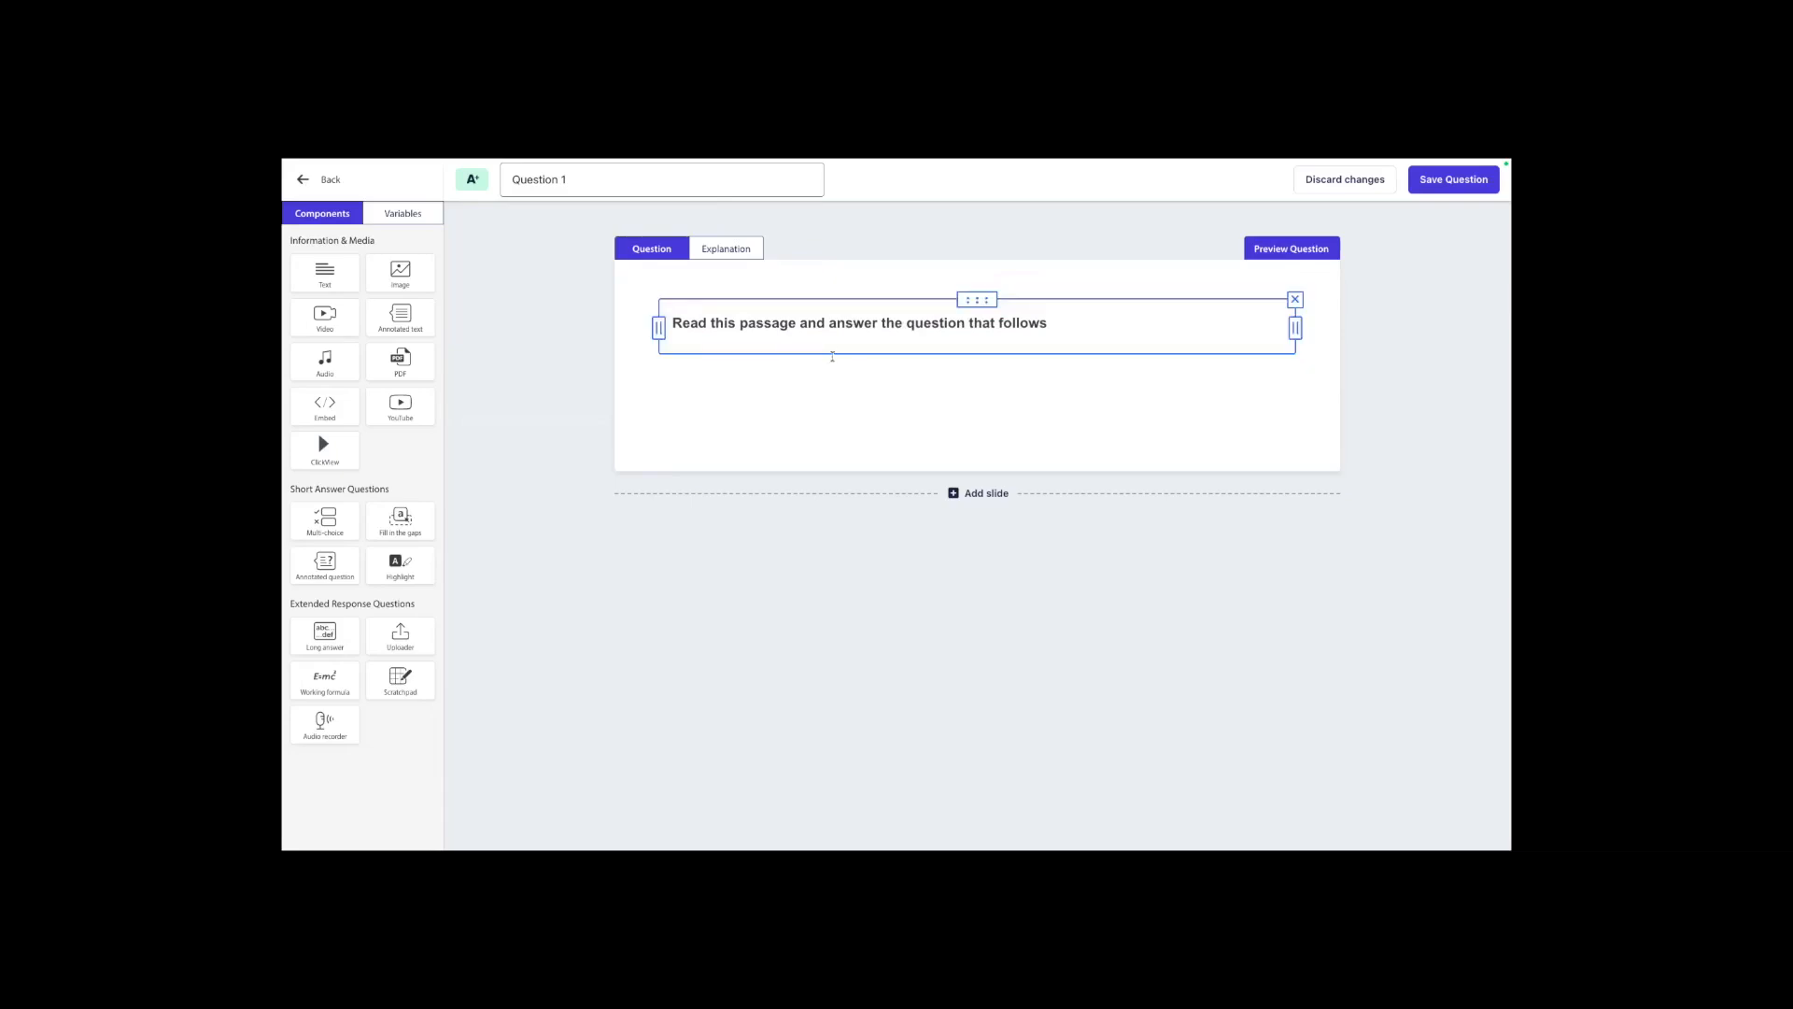
click(1111, 323)
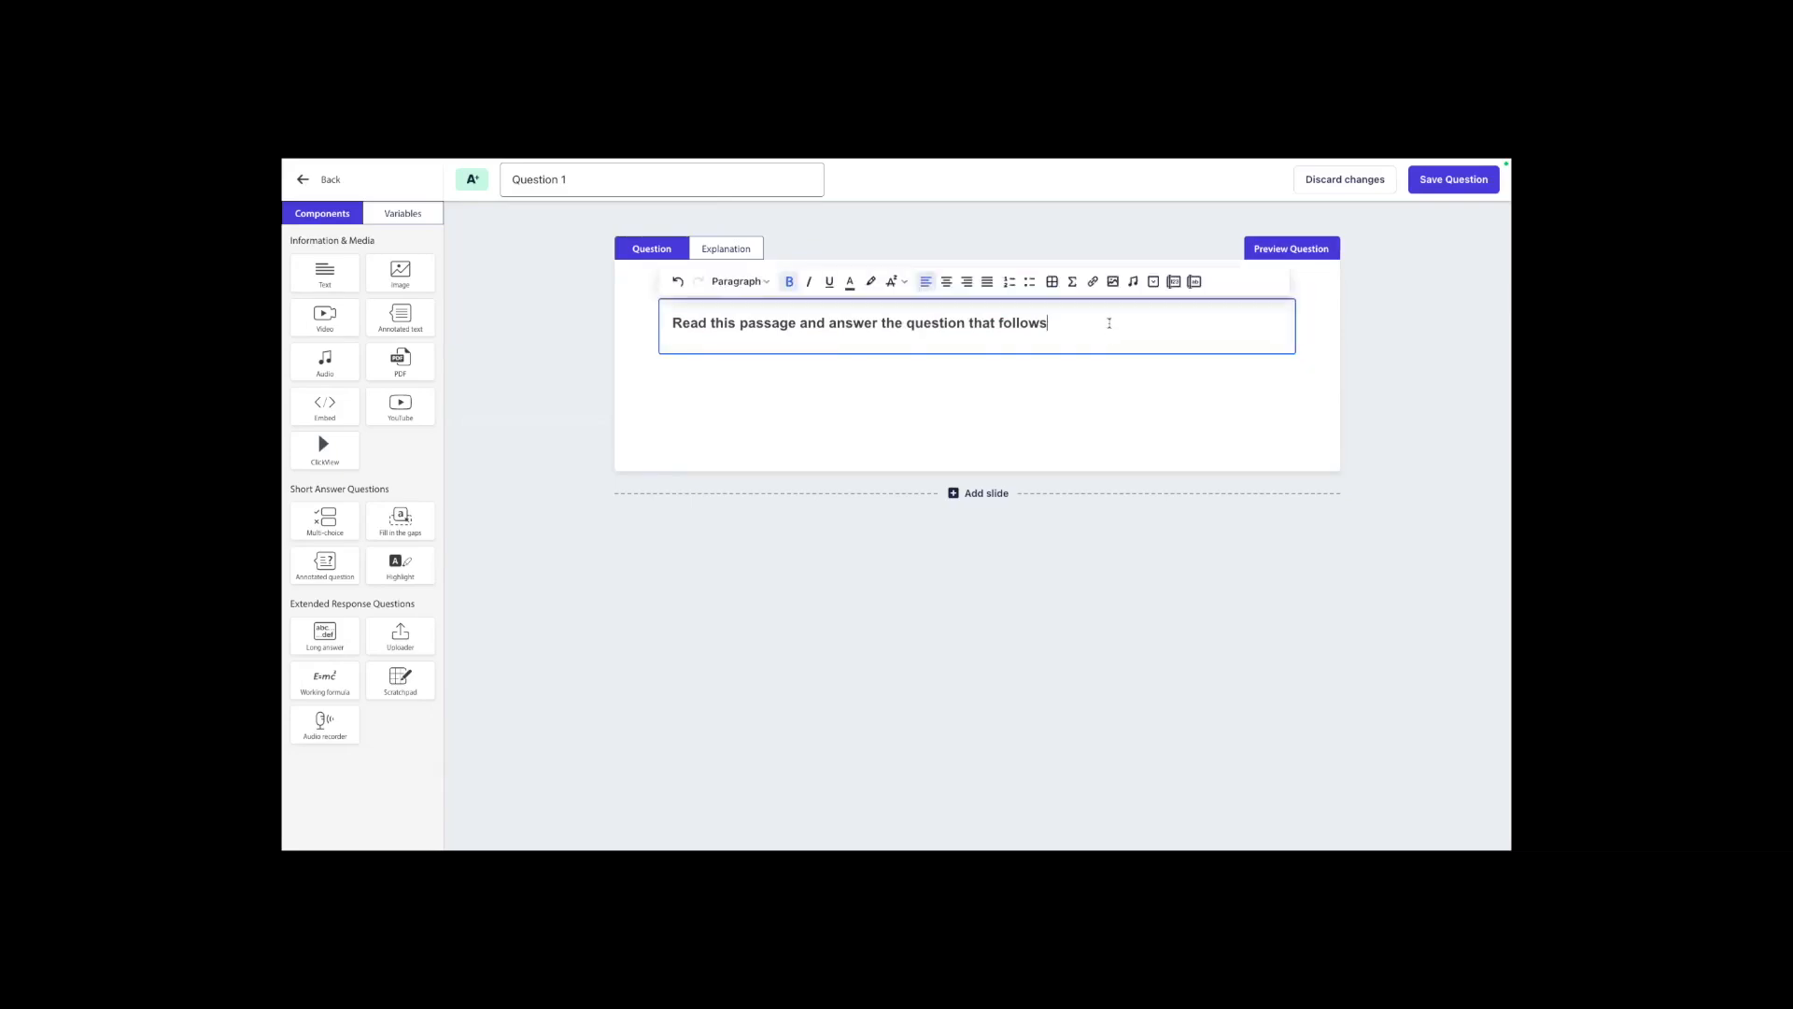
key(Return)
key(Return)
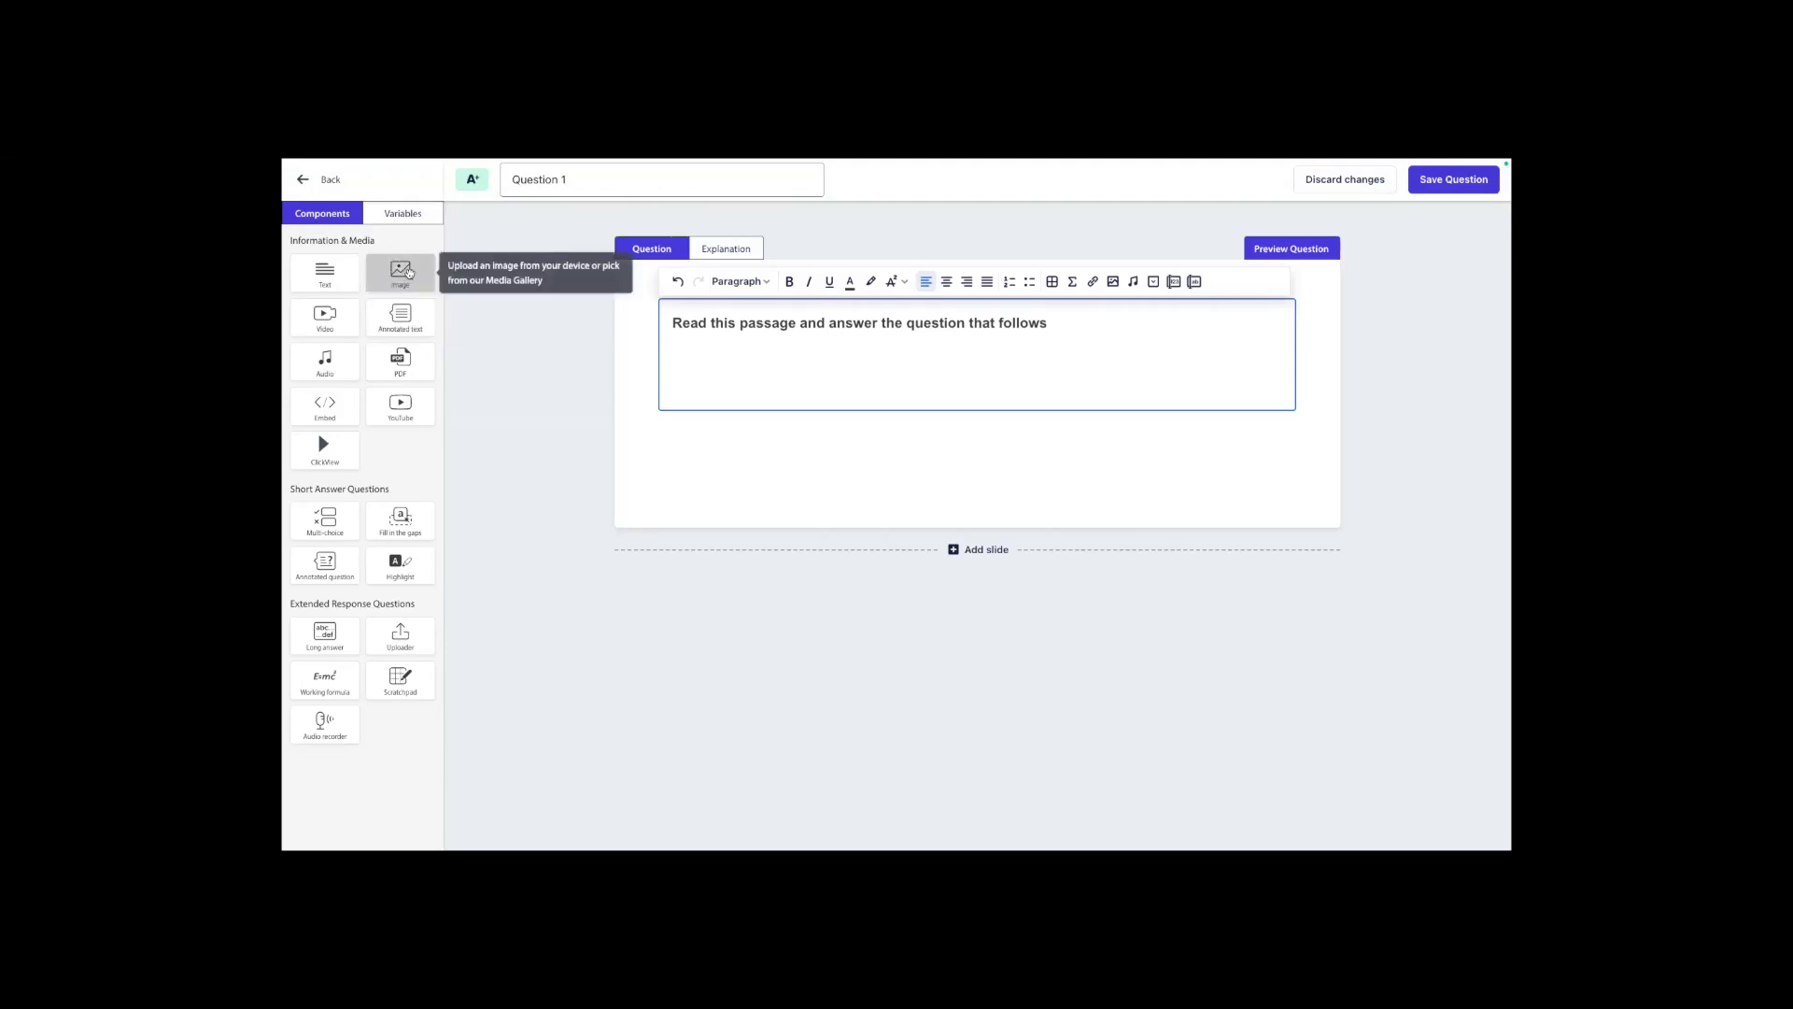
drag(408, 272, 743, 428)
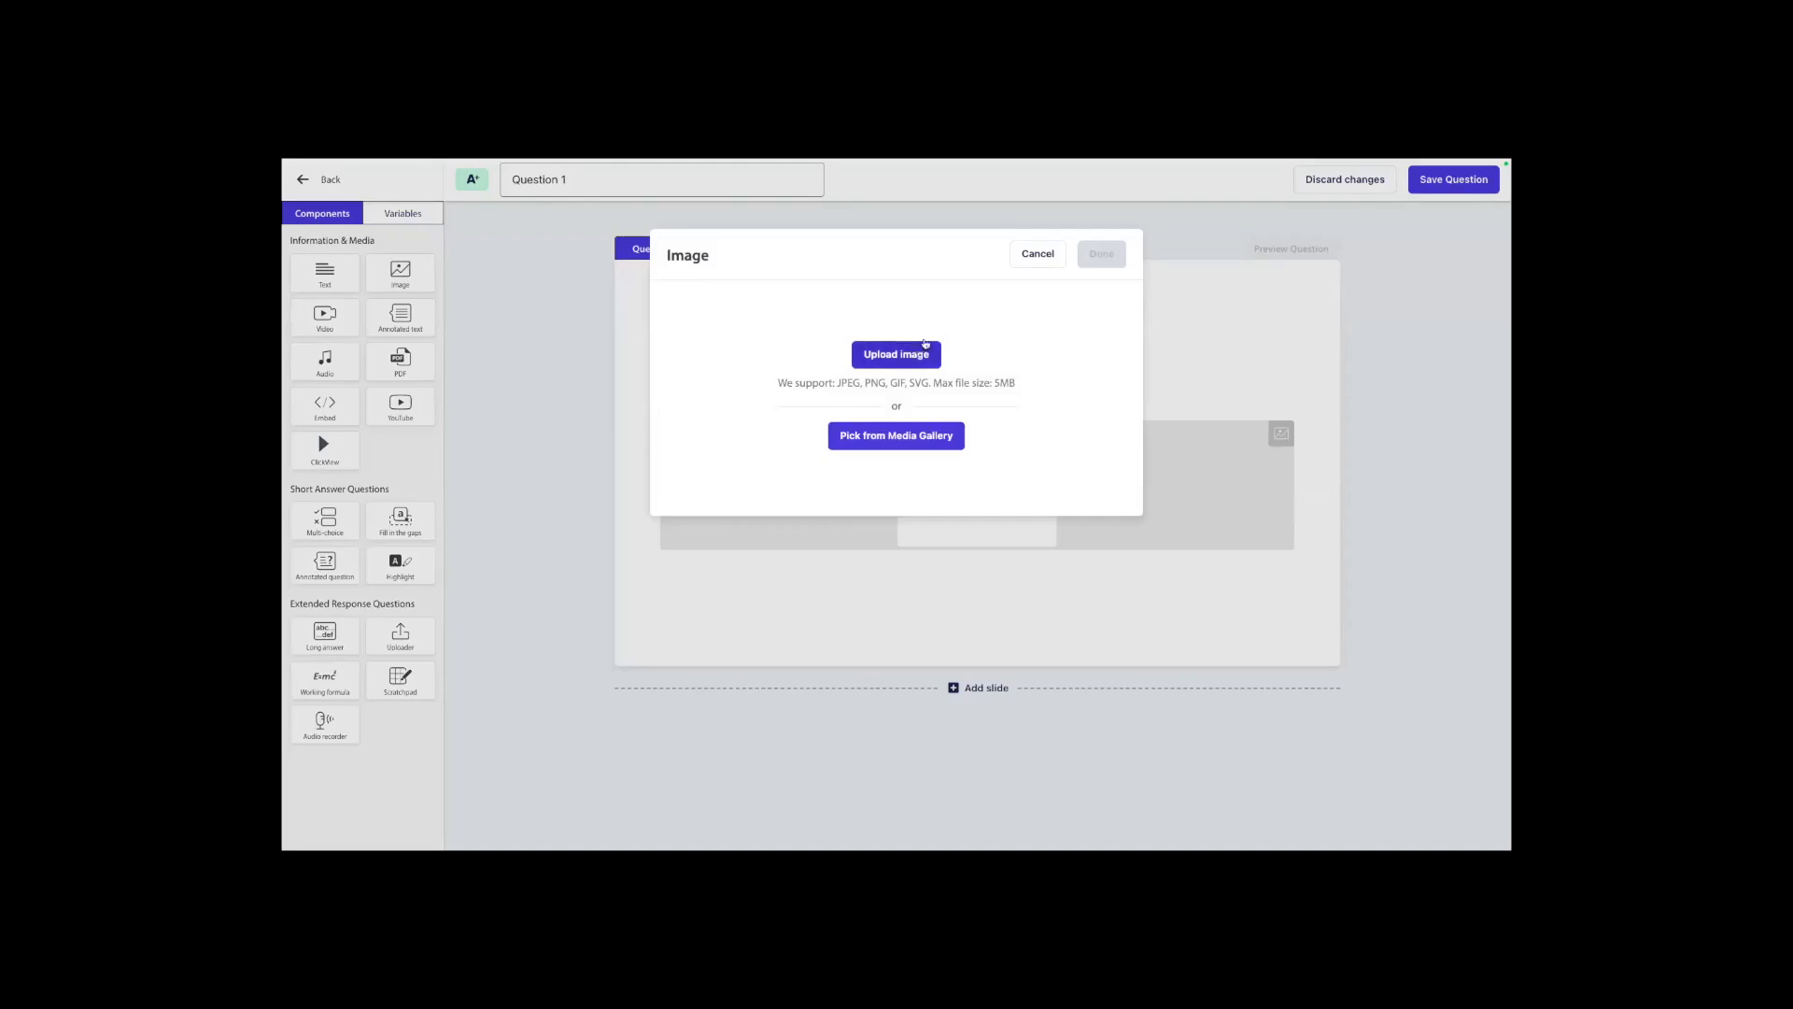
click(1024, 263)
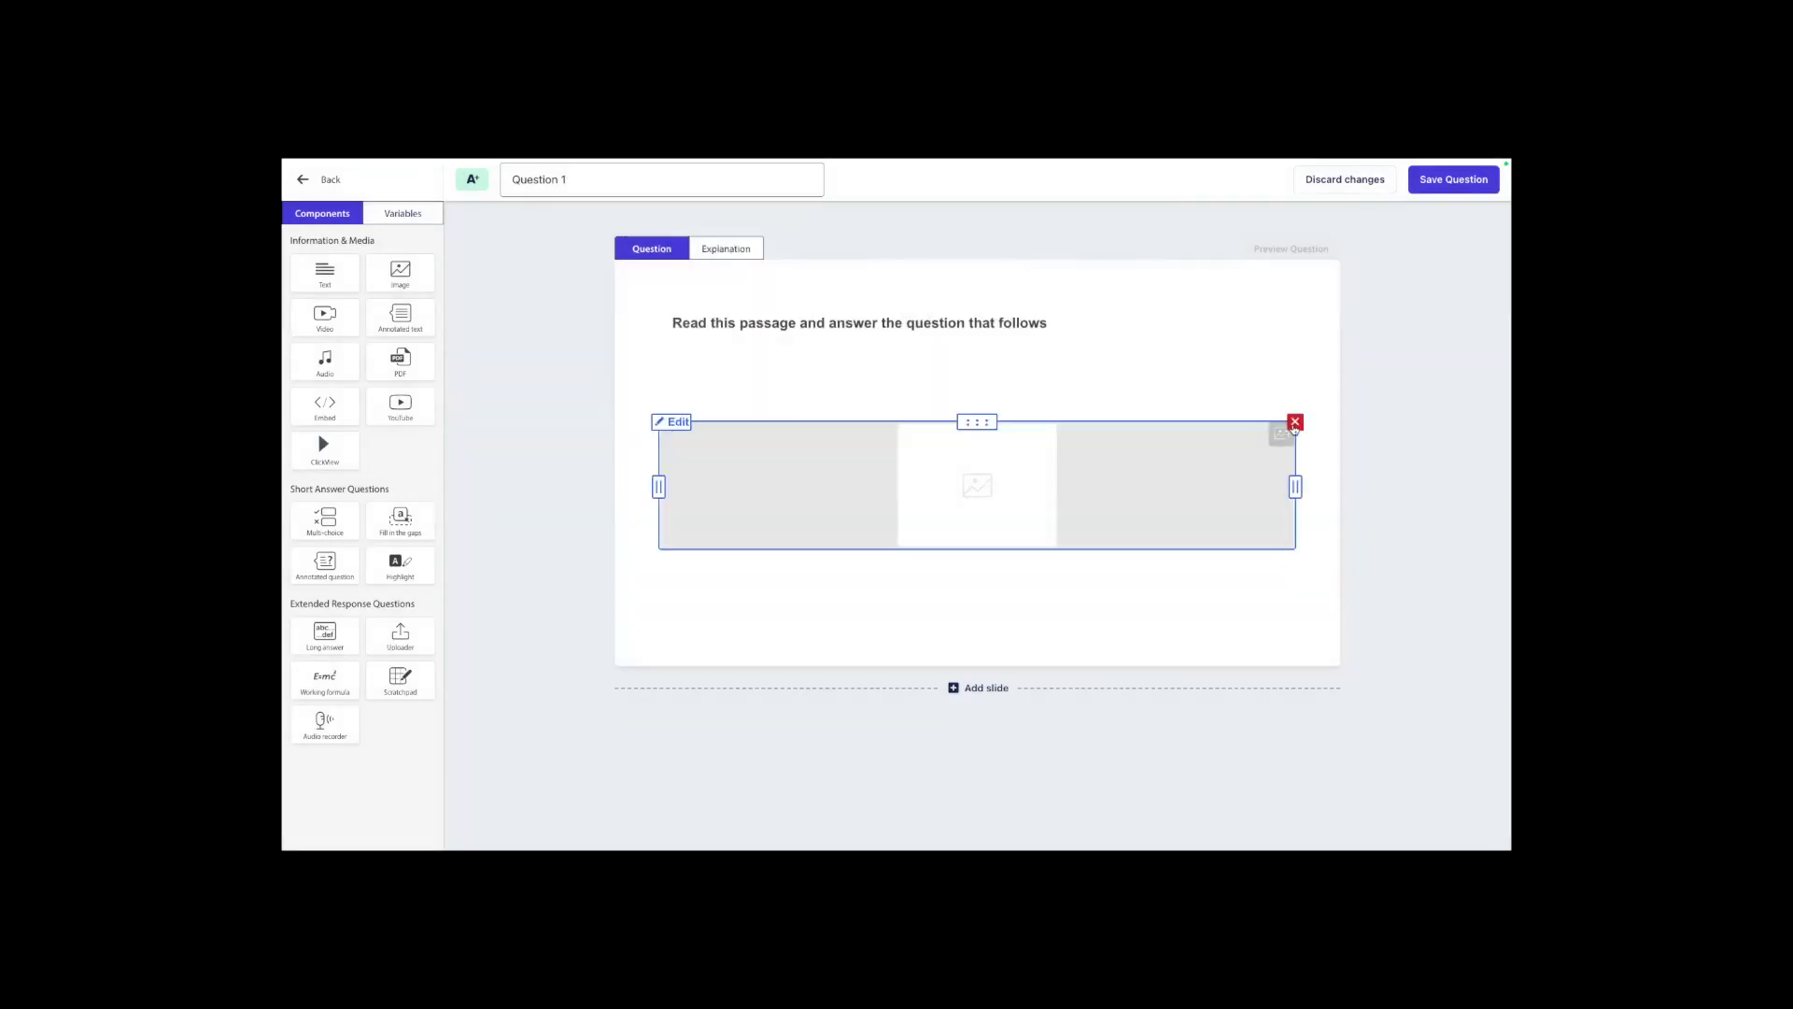
click(1295, 426)
Enter the passage "Pendant le weekend je suis allée à la plage." below the instruction, followed by three new lines.
click(714, 366)
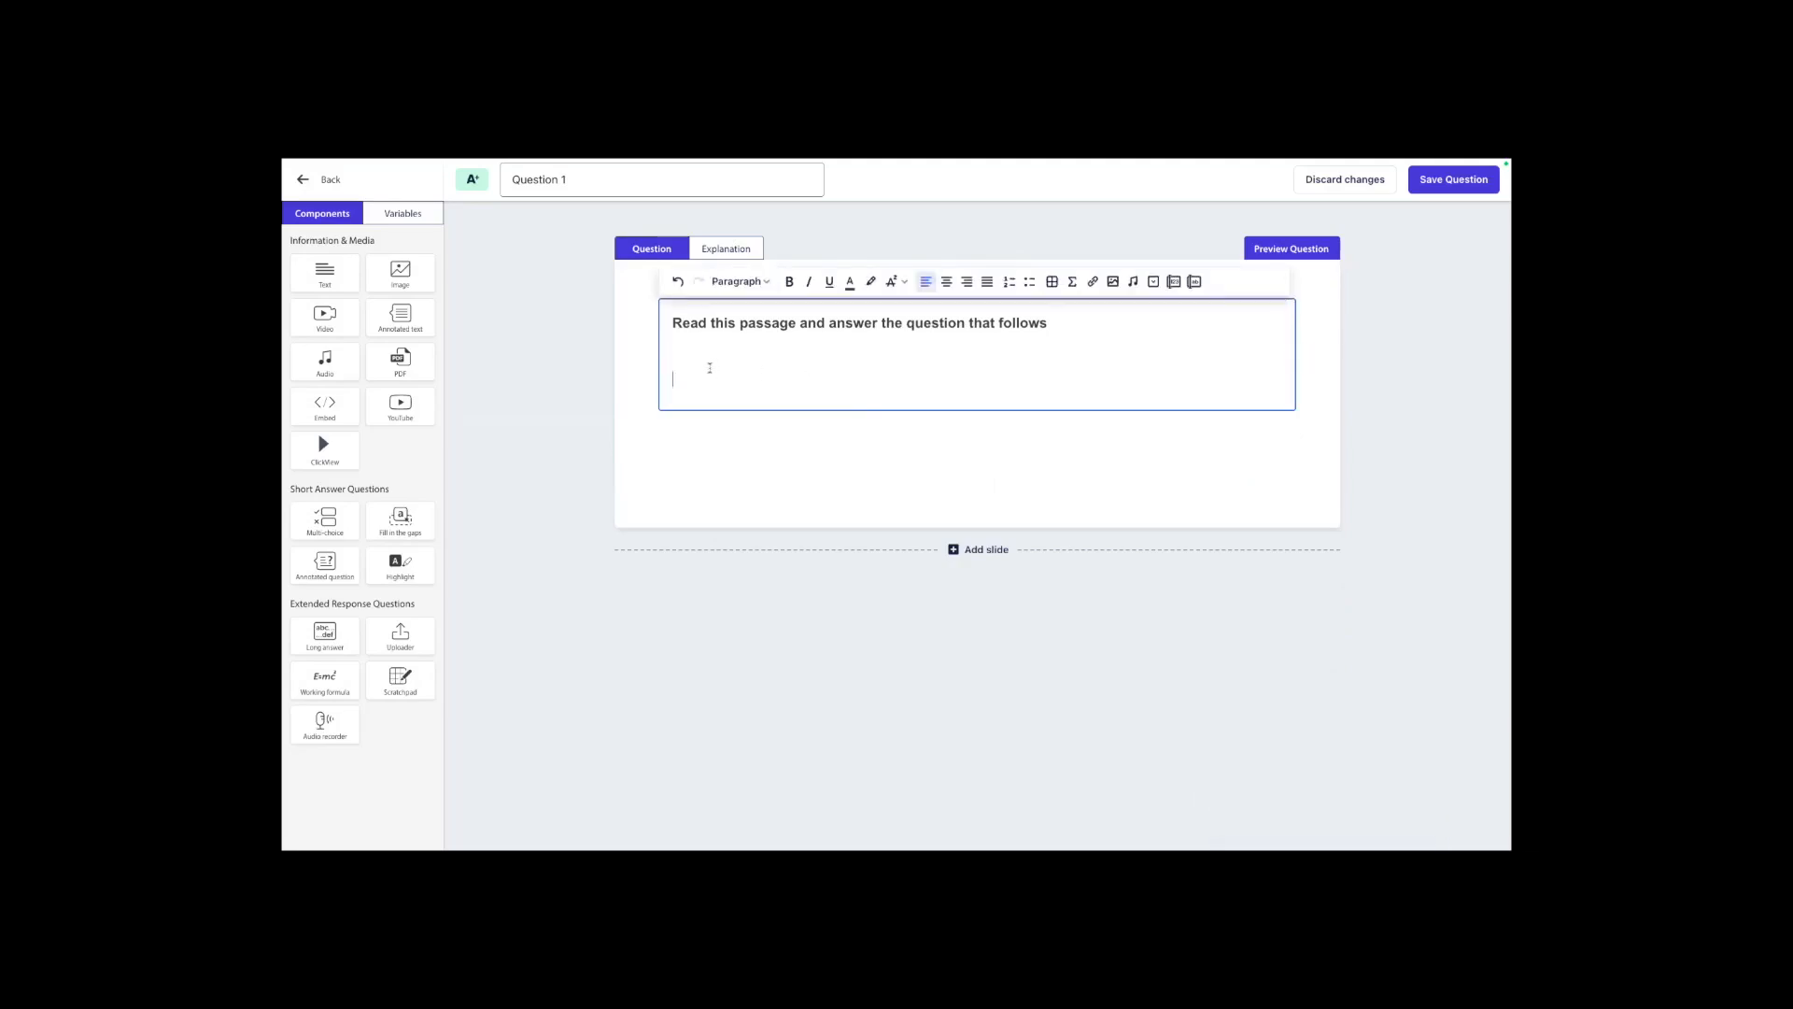
text(Pendant le weekend je suis allée à la plage.)
key(Return)
key(Return)
key(Return)
key(Return)
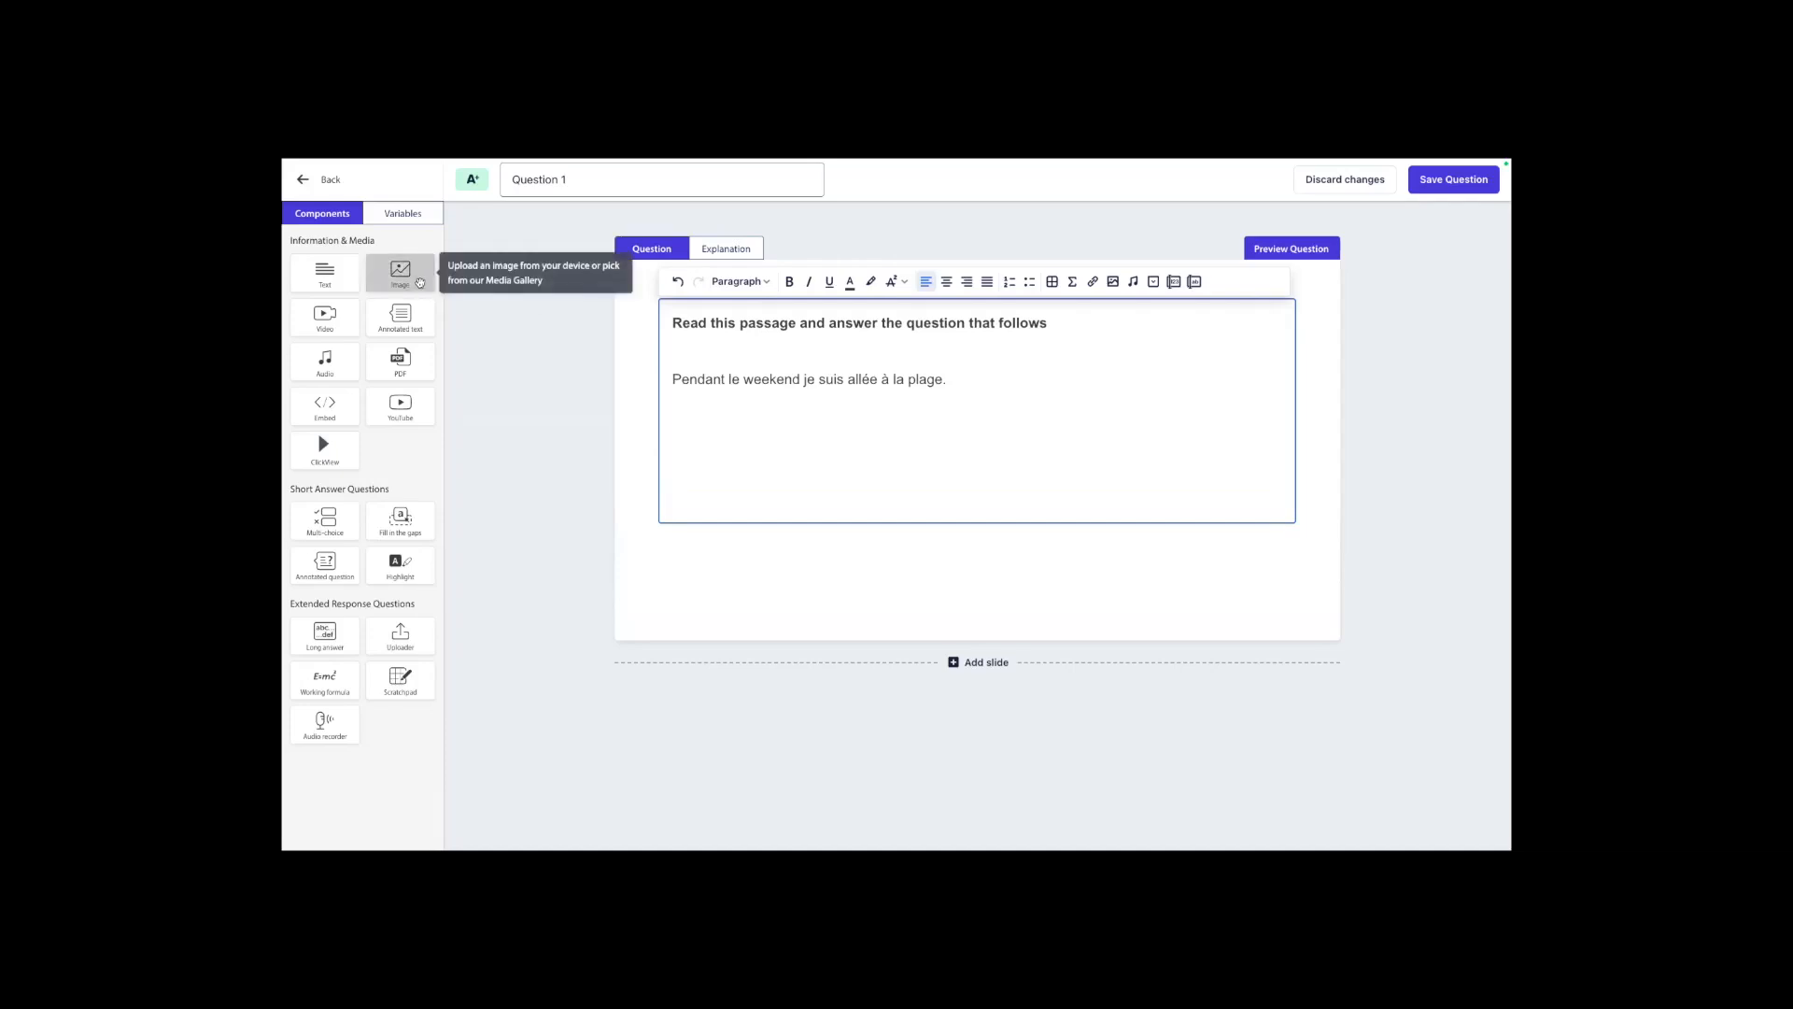
Add the numbered question "1. Where did this person go during the weekend?" below the passage.
text(1.)
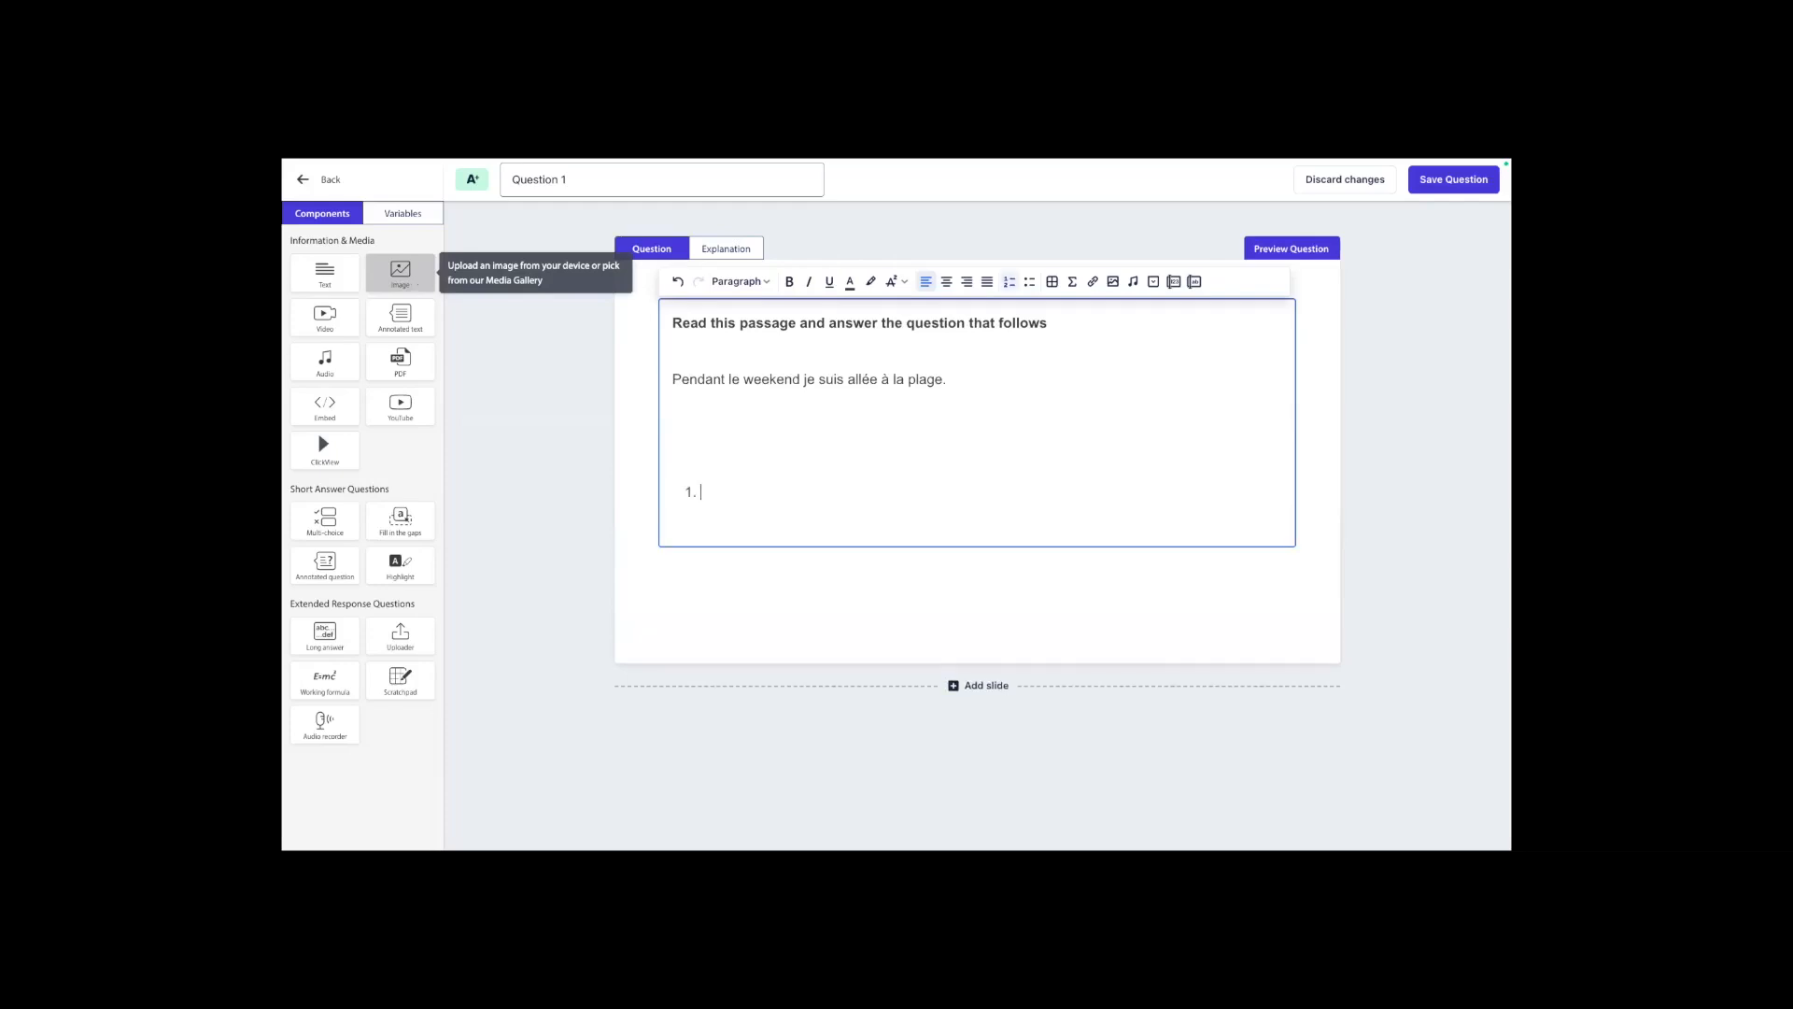
text( Where did this person g)
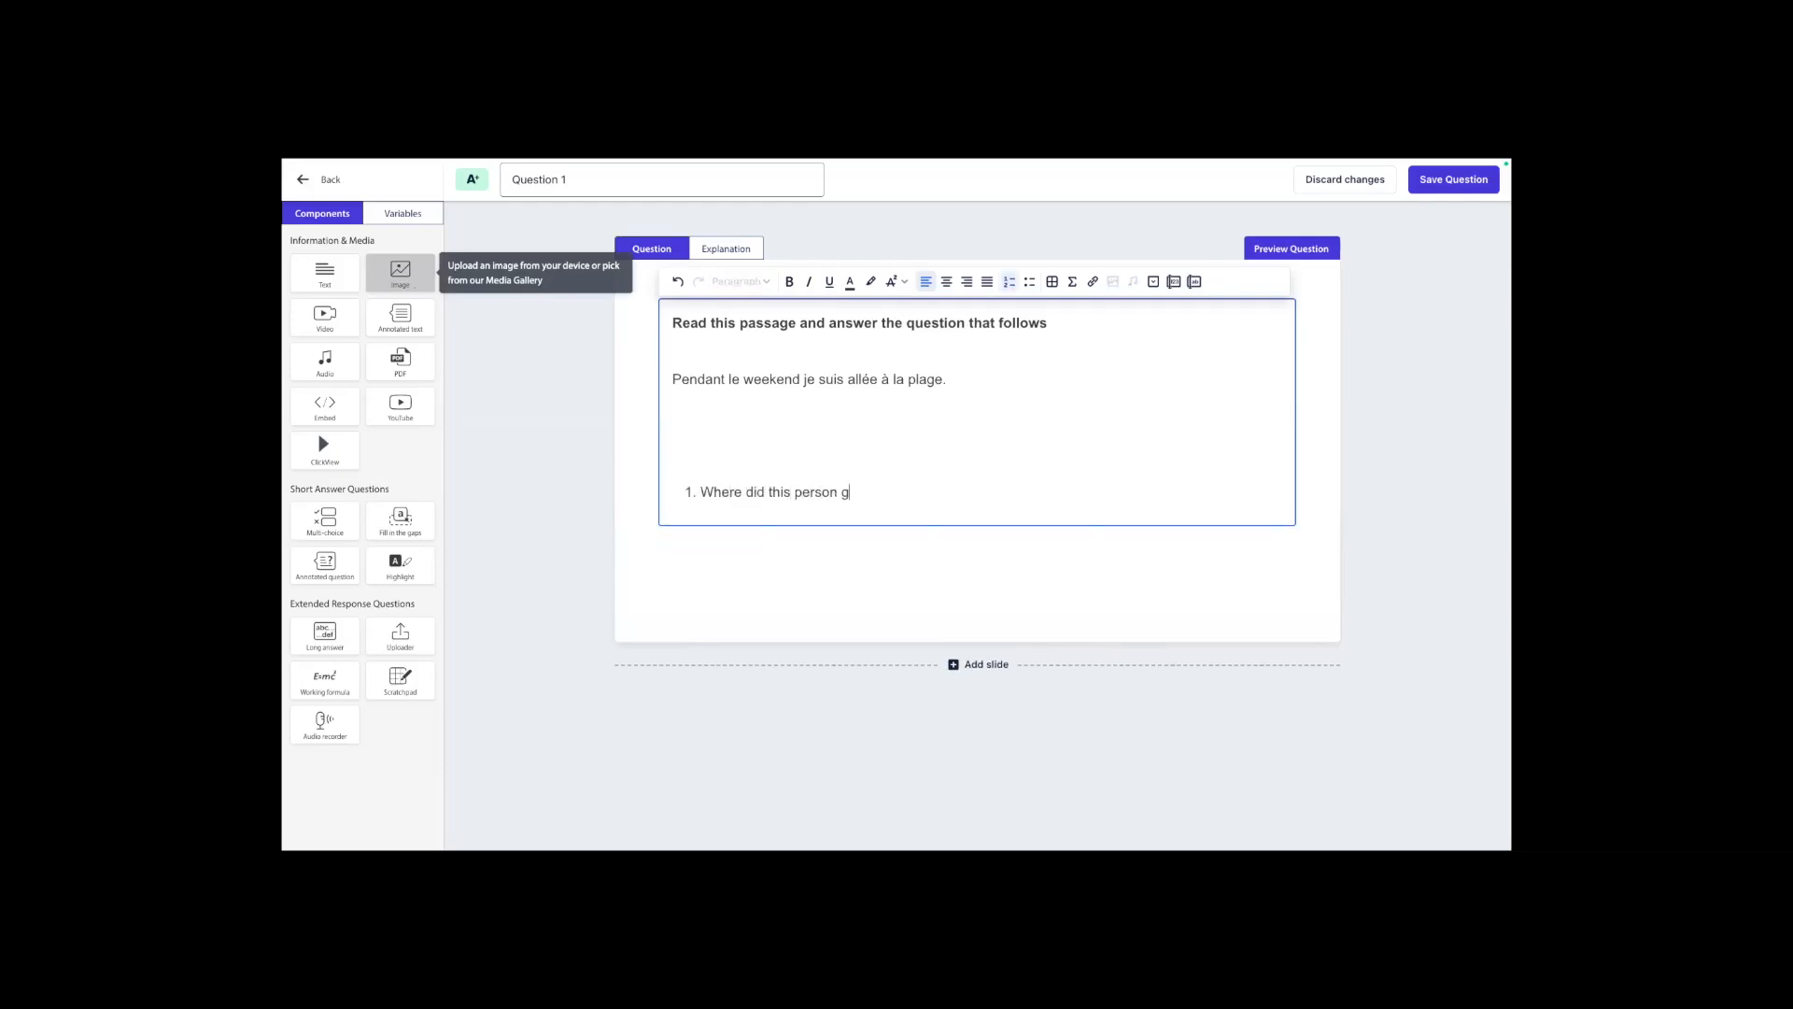
text(o during the weekend?)
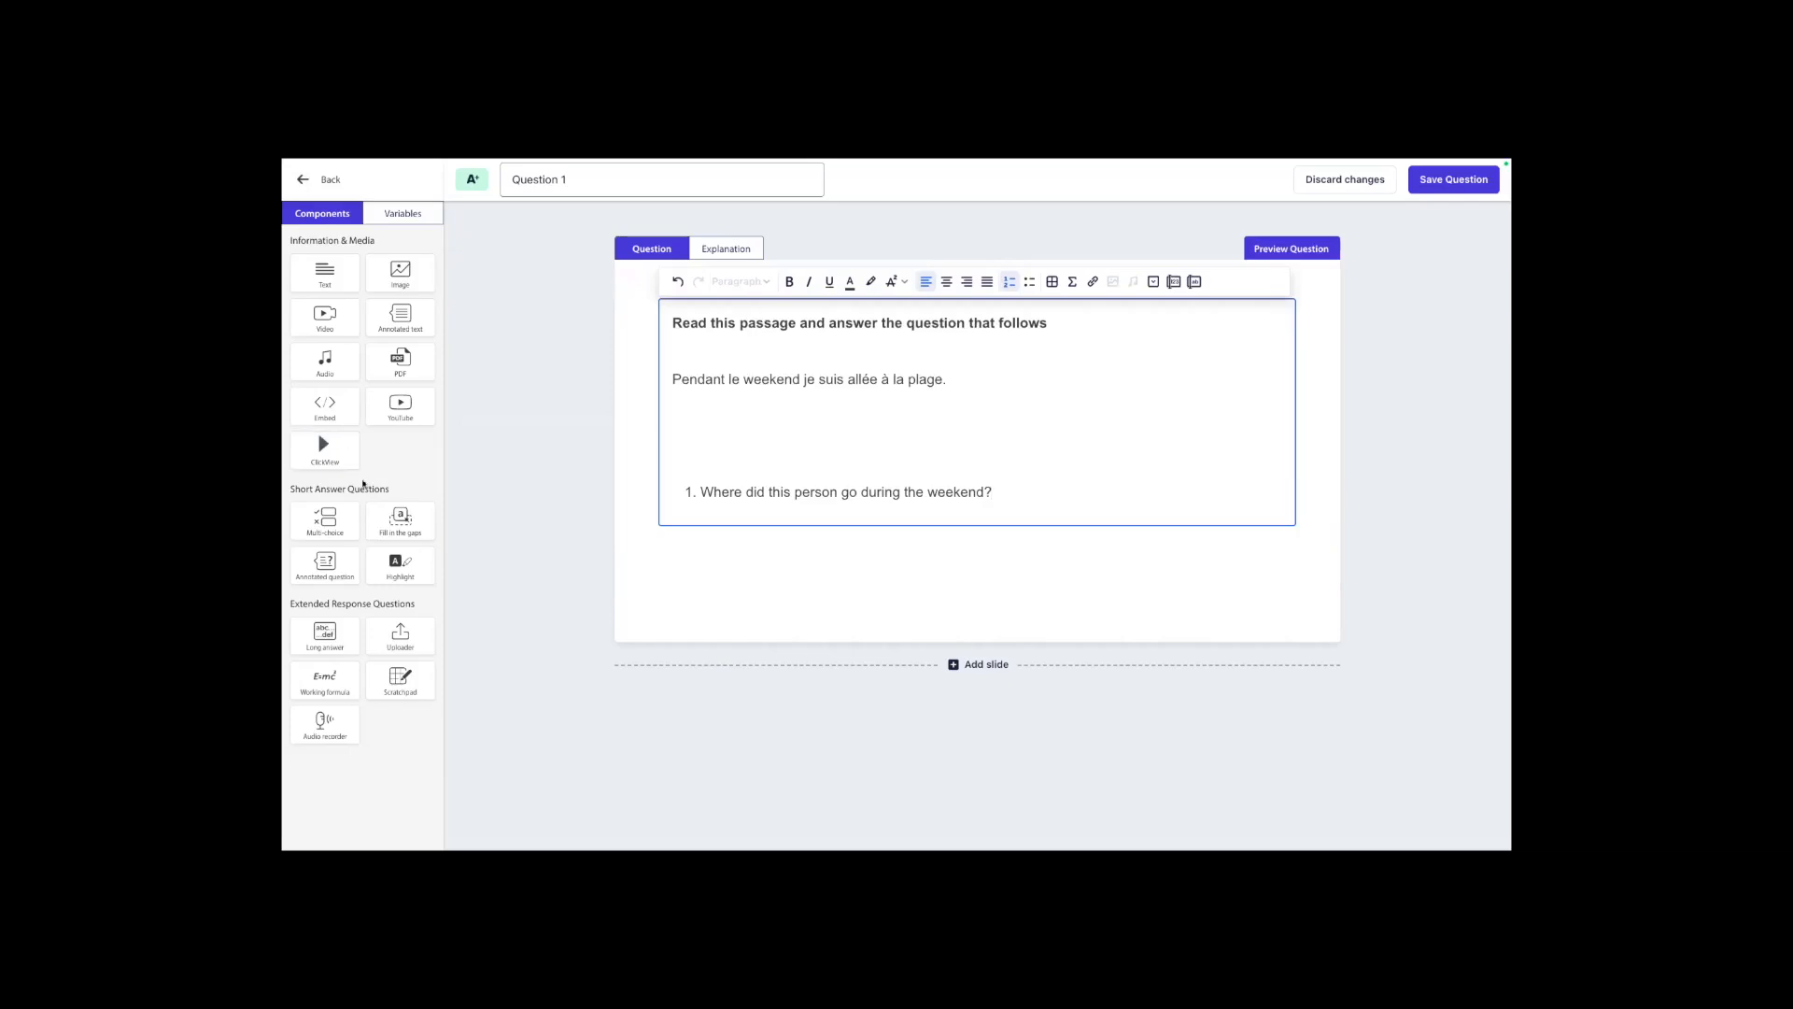
Add a multi-choice component with "to the beach" as correct plus "to the shopping mall", "to the park" and "to her friend's house", and save the question.
drag(334, 516, 728, 572)
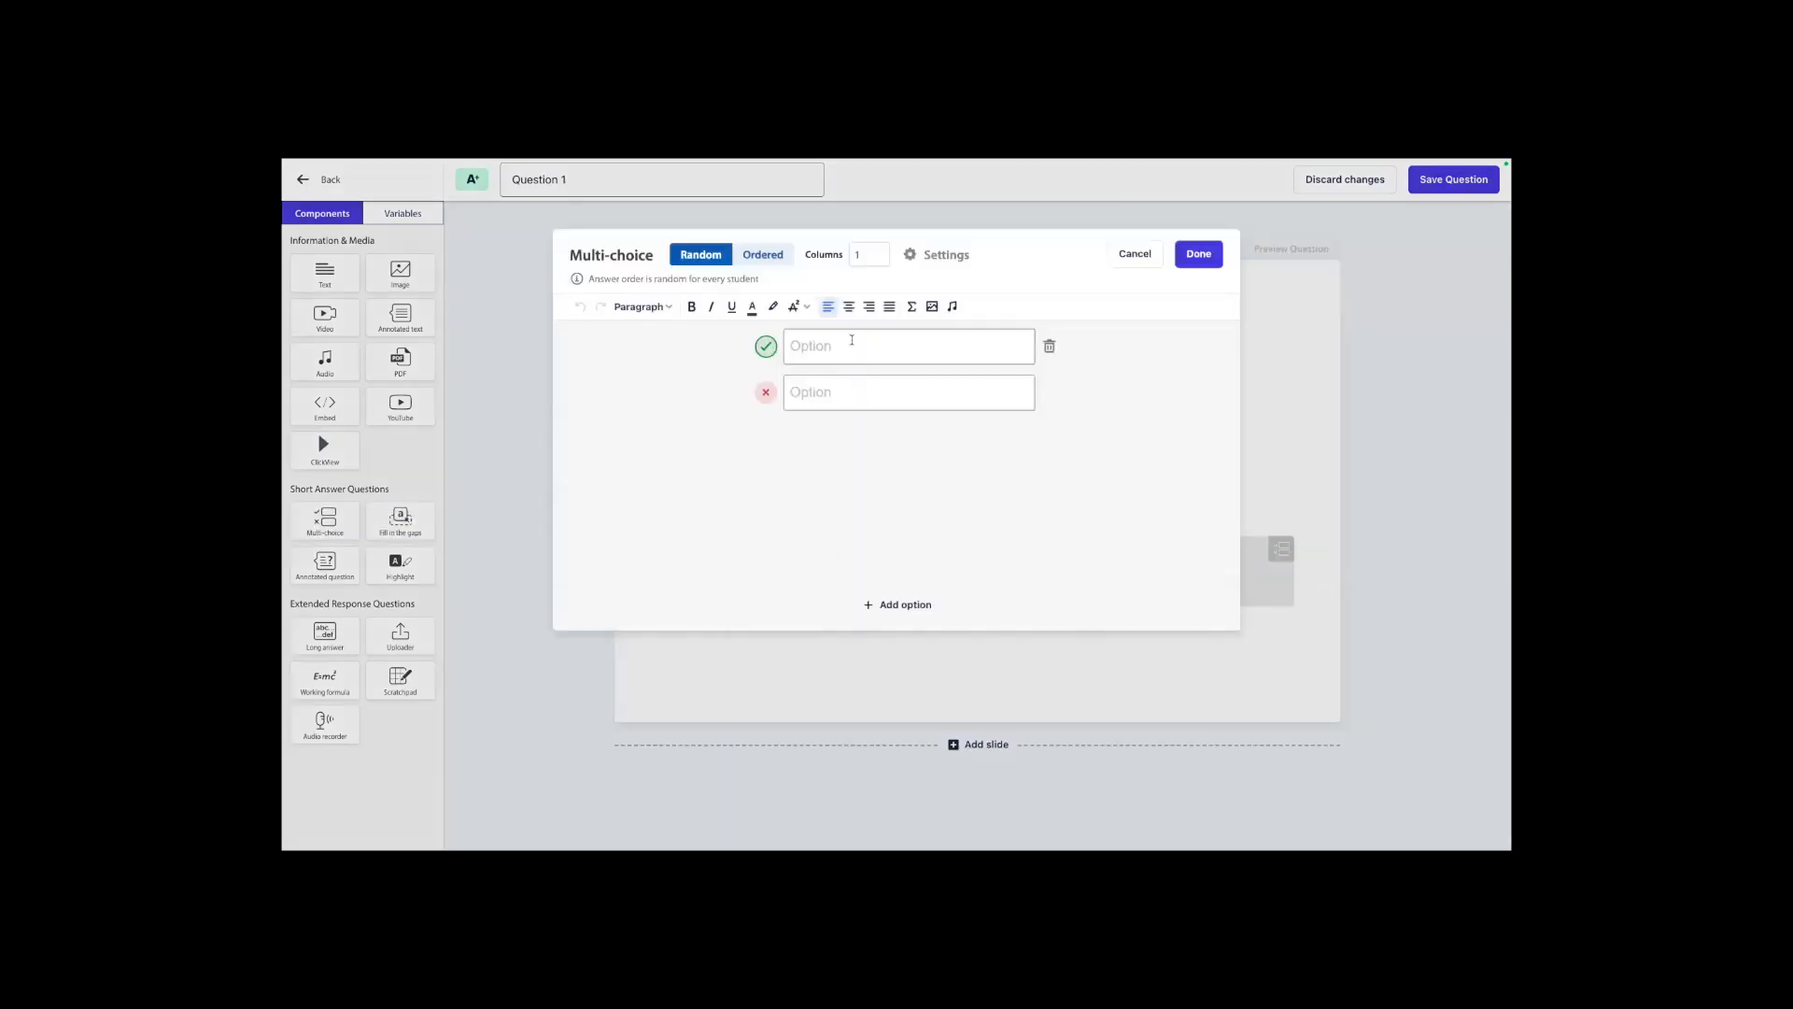
text(to the beach)
text(to the shopping mall)
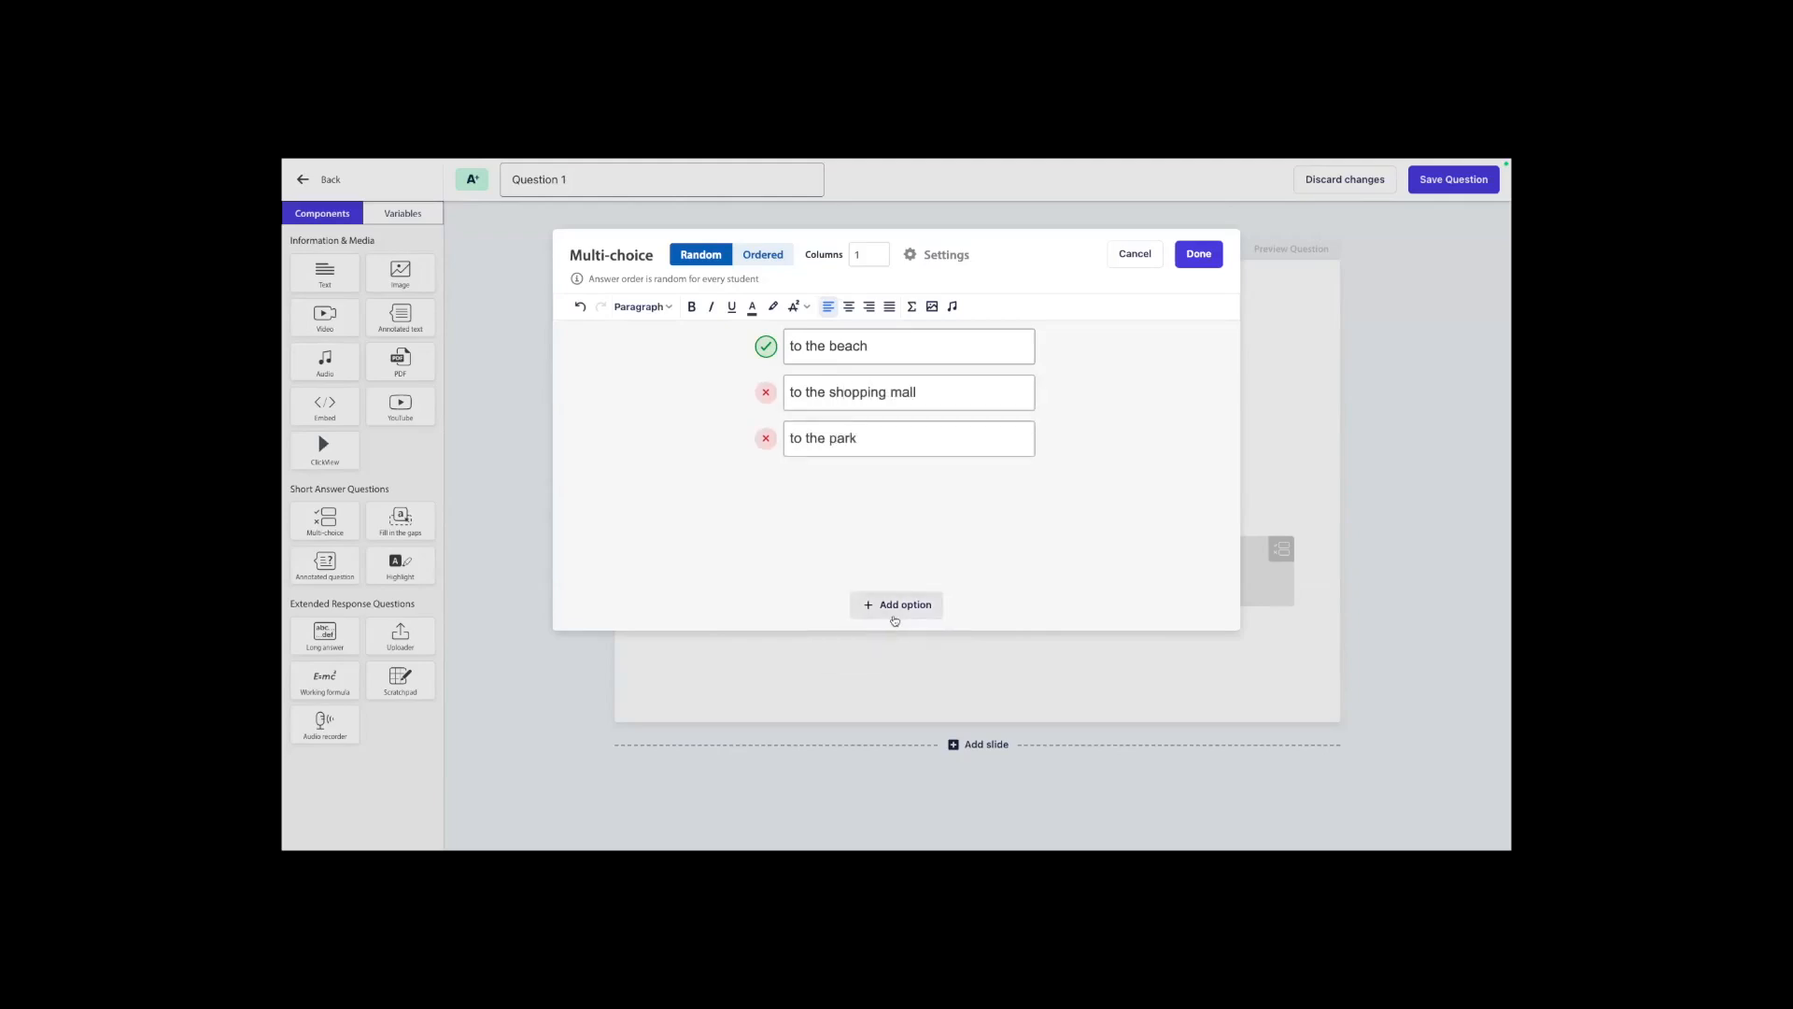
click(894, 616)
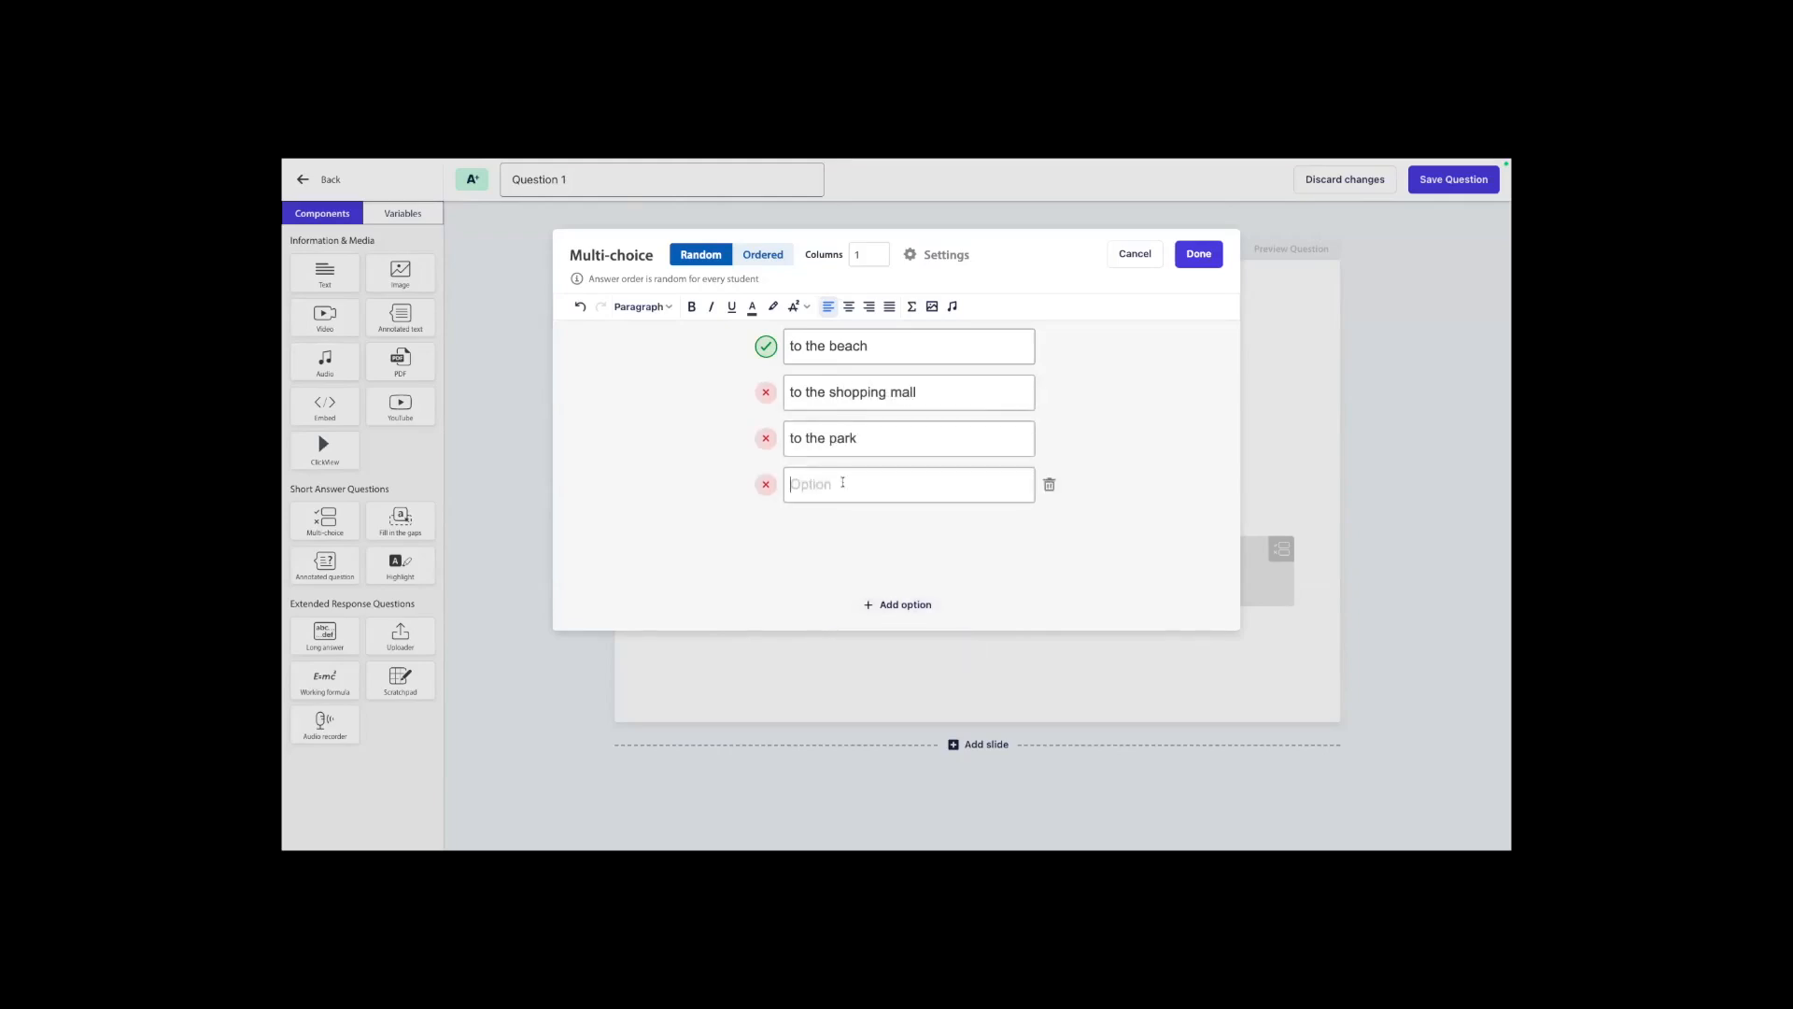
text(to her friend's house)
click(1199, 254)
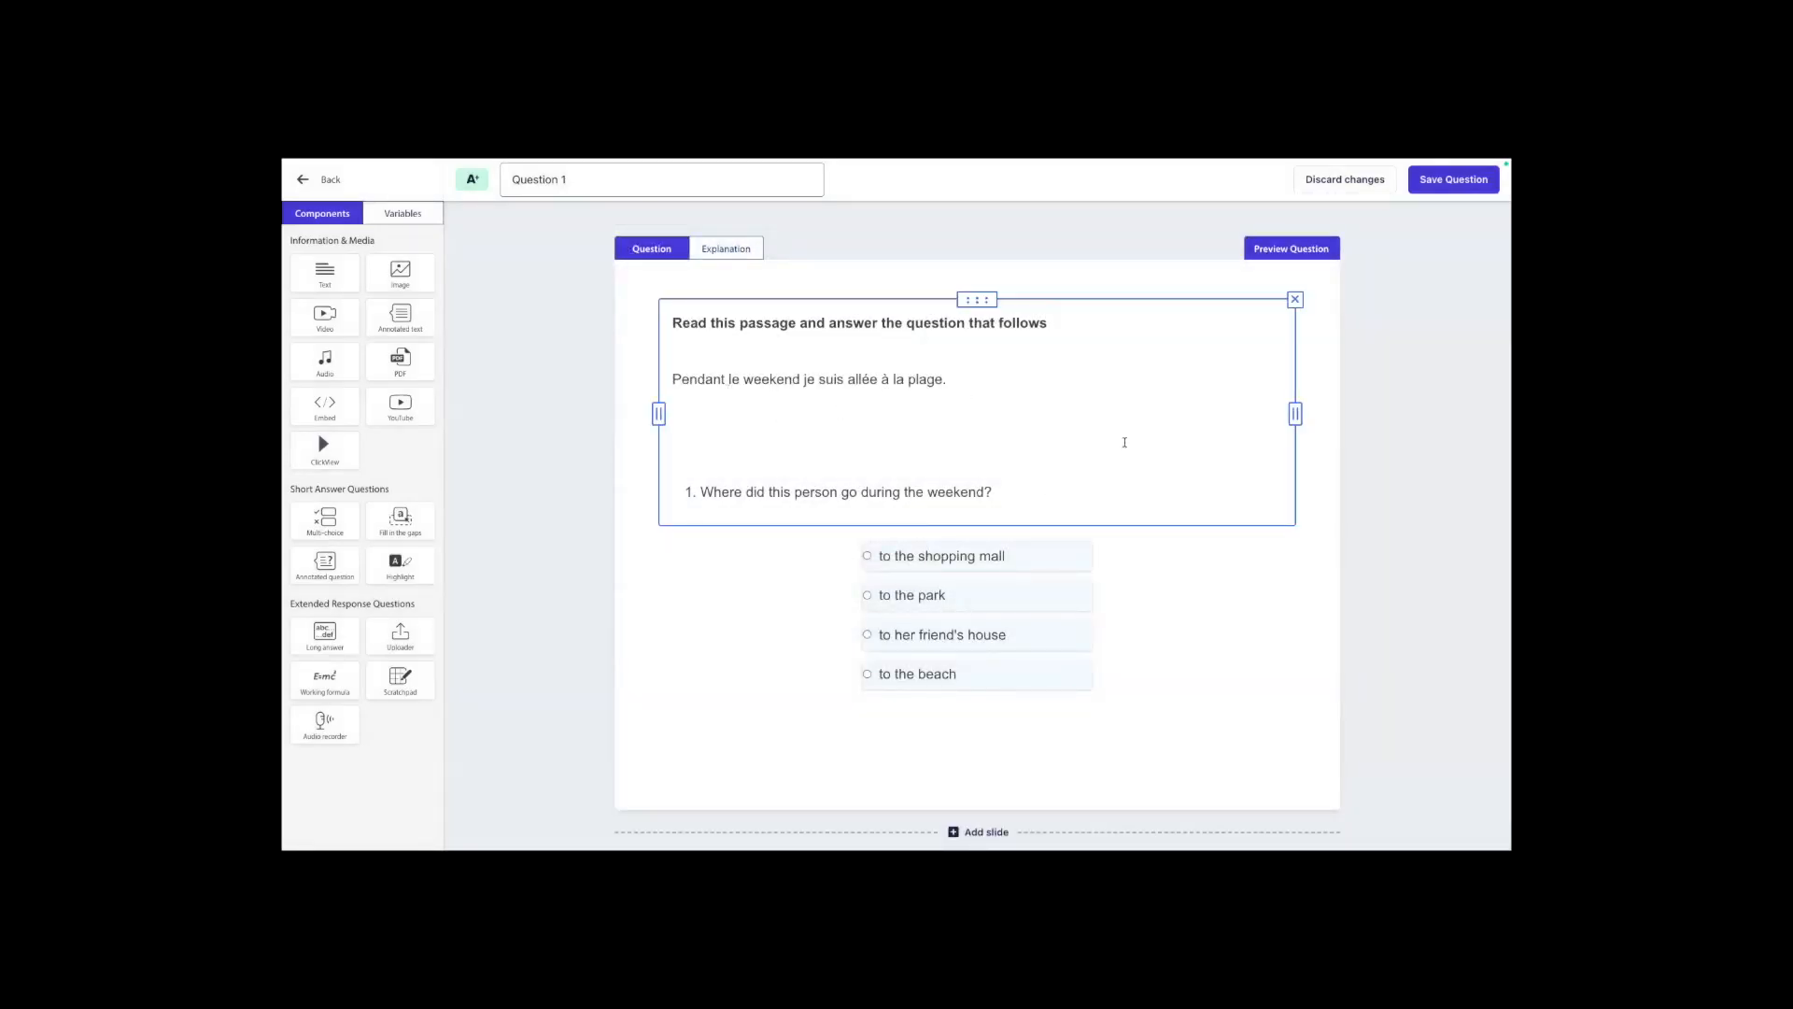
click(1434, 179)
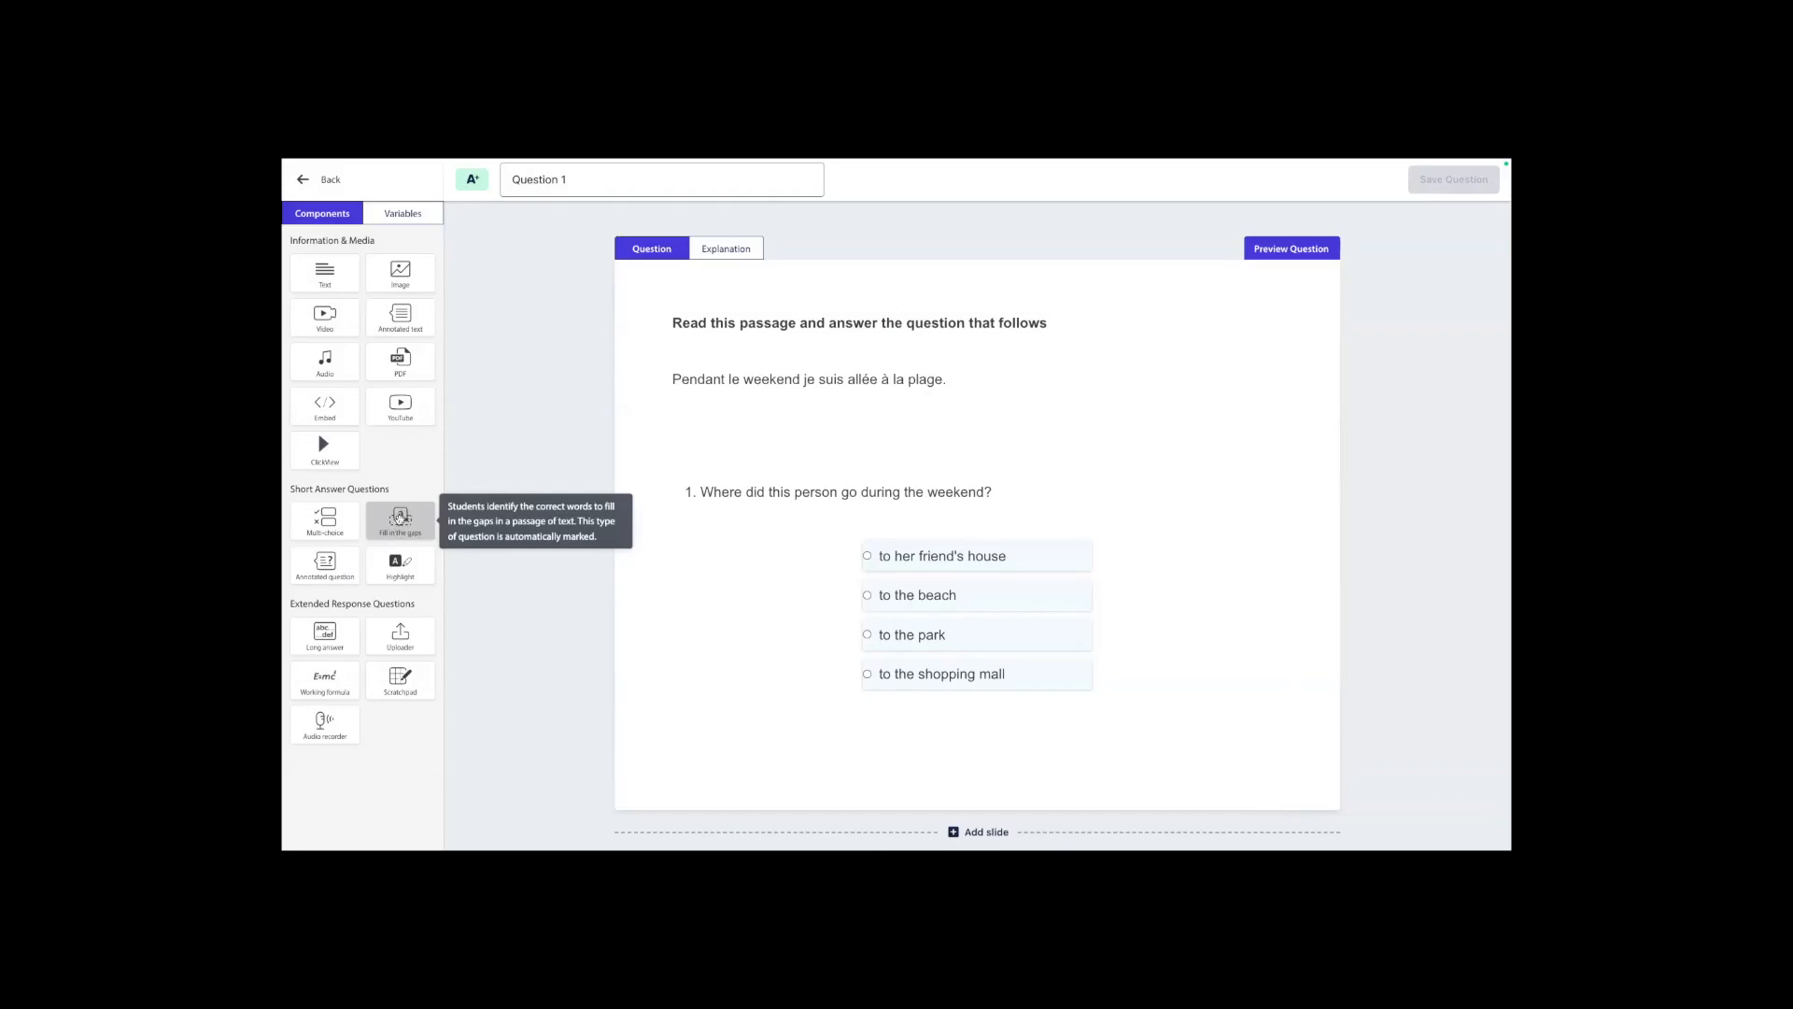
mouse_move(399, 518)
mouse_down()
mouse_move(612, 585)
mouse_move(404, 525)
mouse_up()
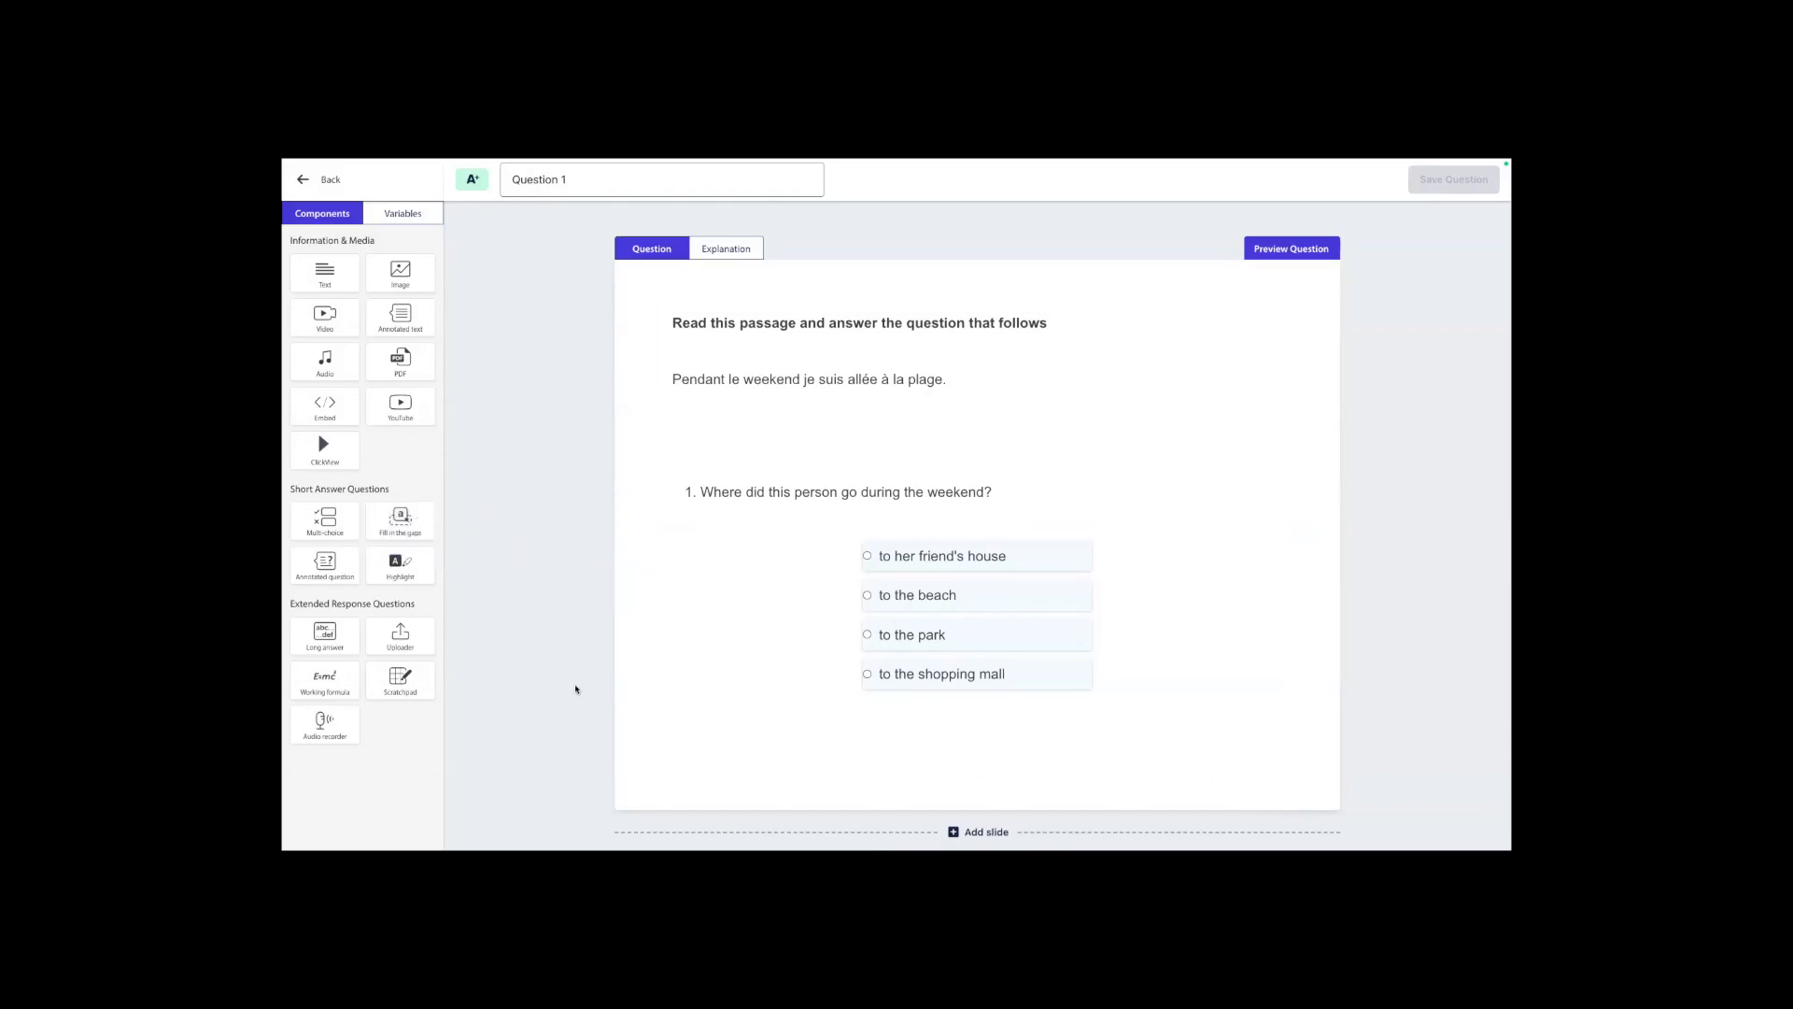
mouse_move(955, 600)
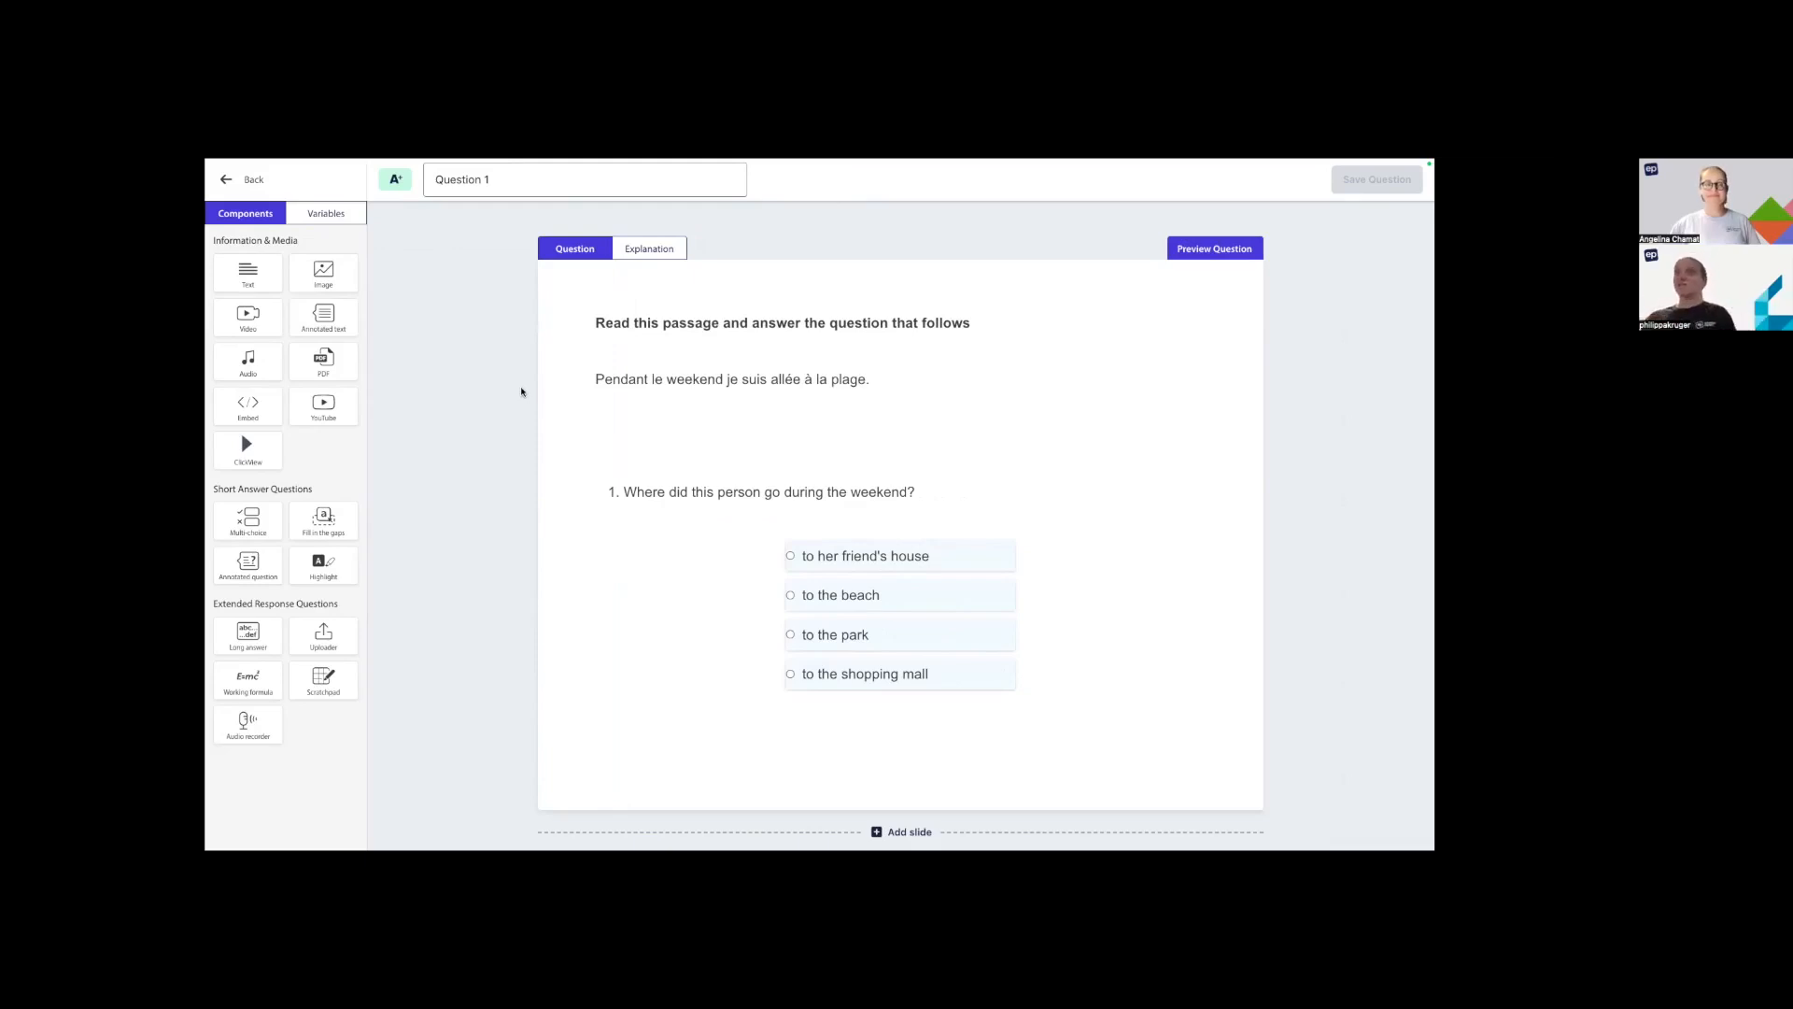
Record a short voice clip in a new audio component above the answer options, and remove that component again.
drag(599, 377, 820, 375)
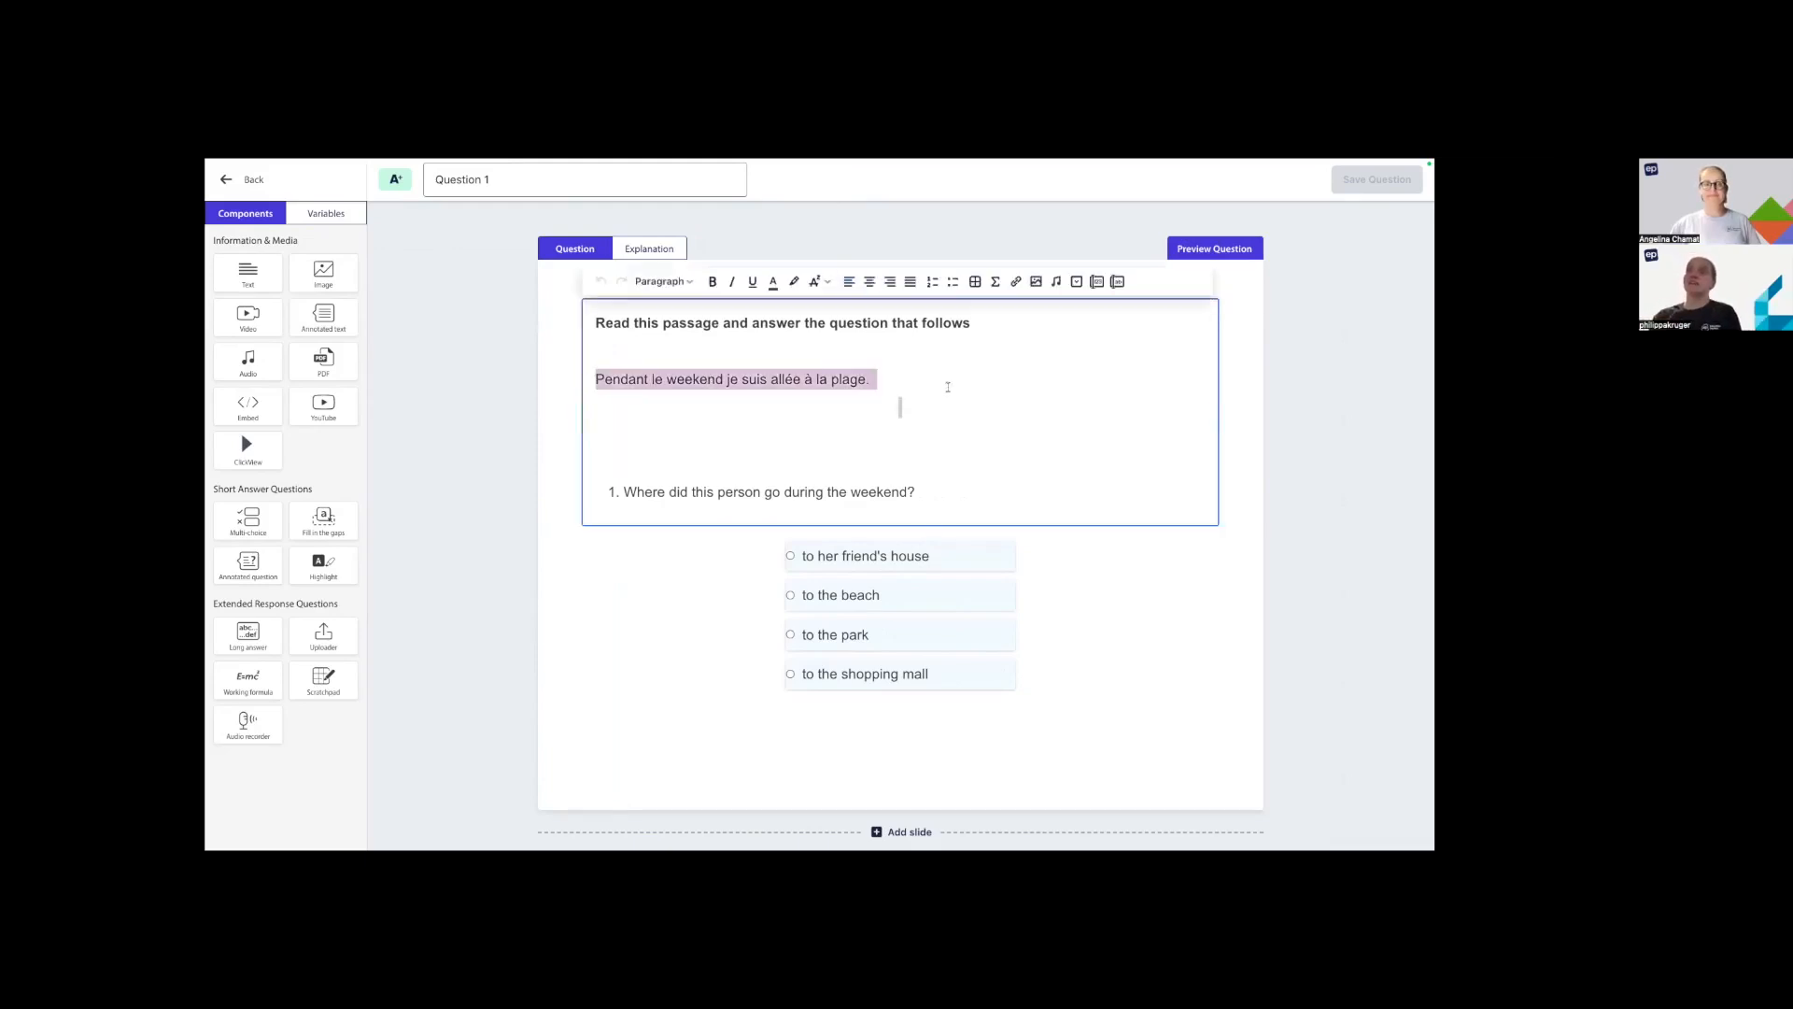
click(251, 366)
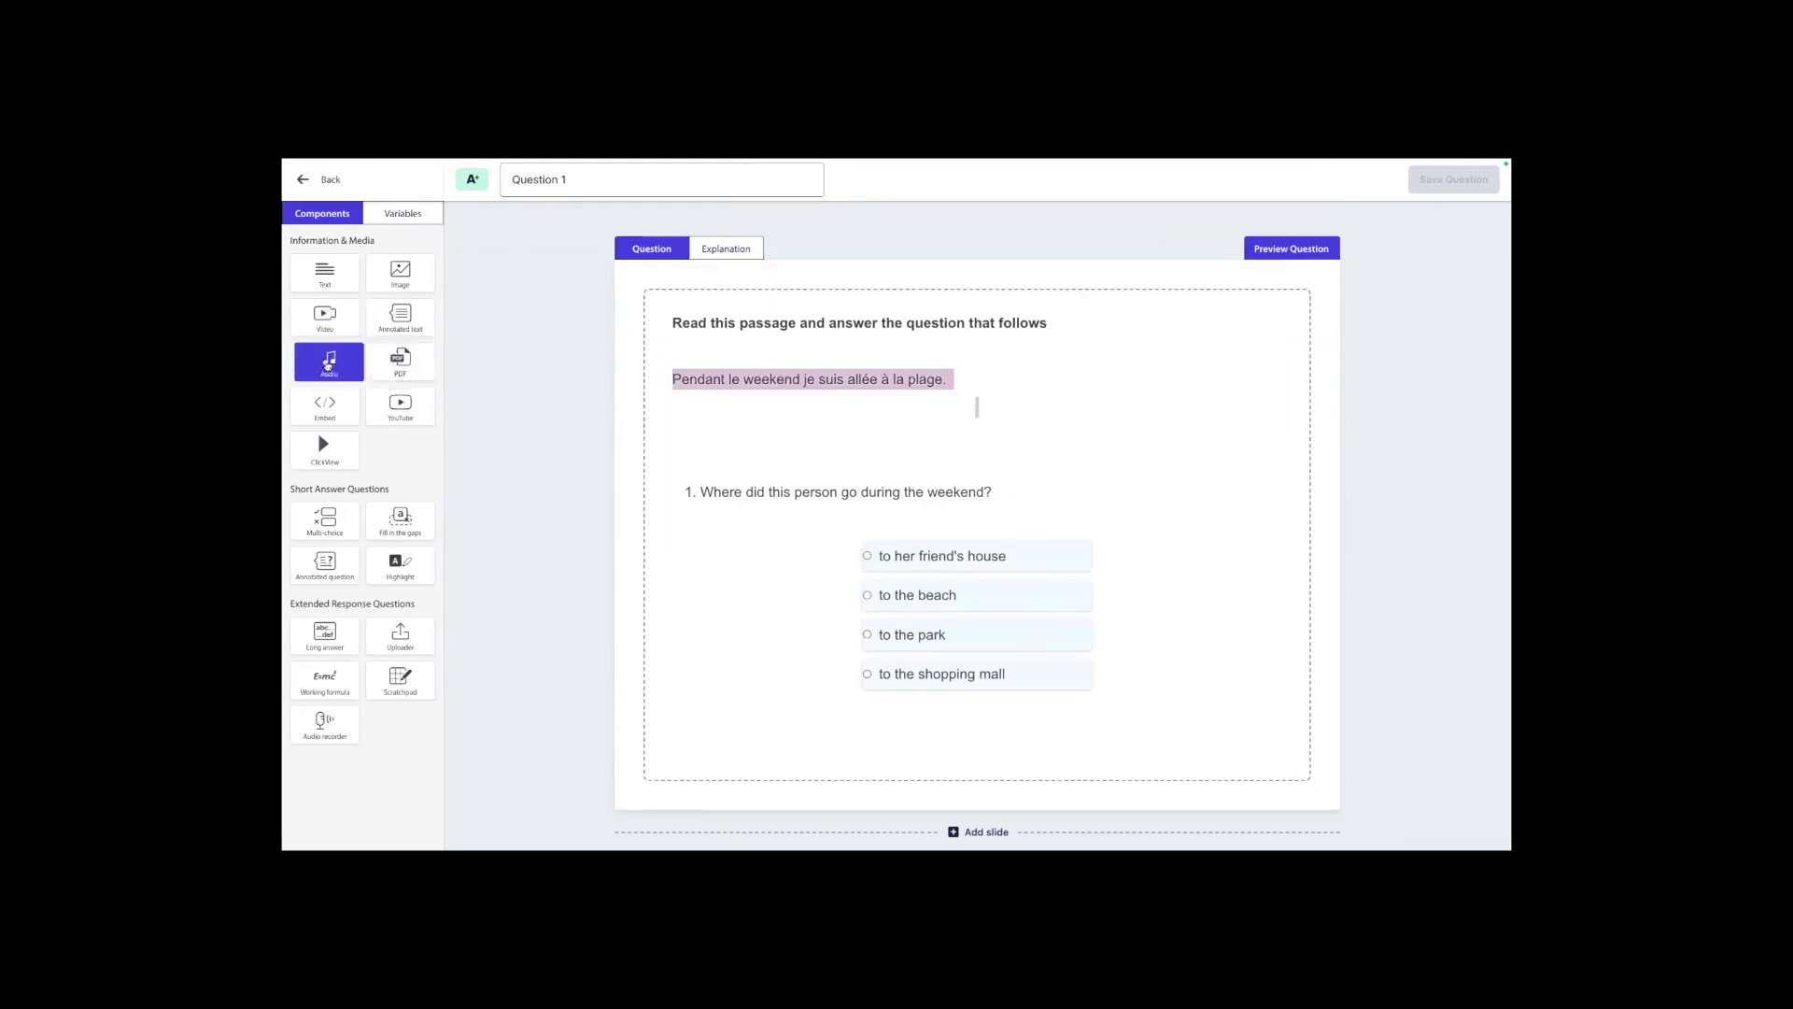
drag(327, 366, 776, 525)
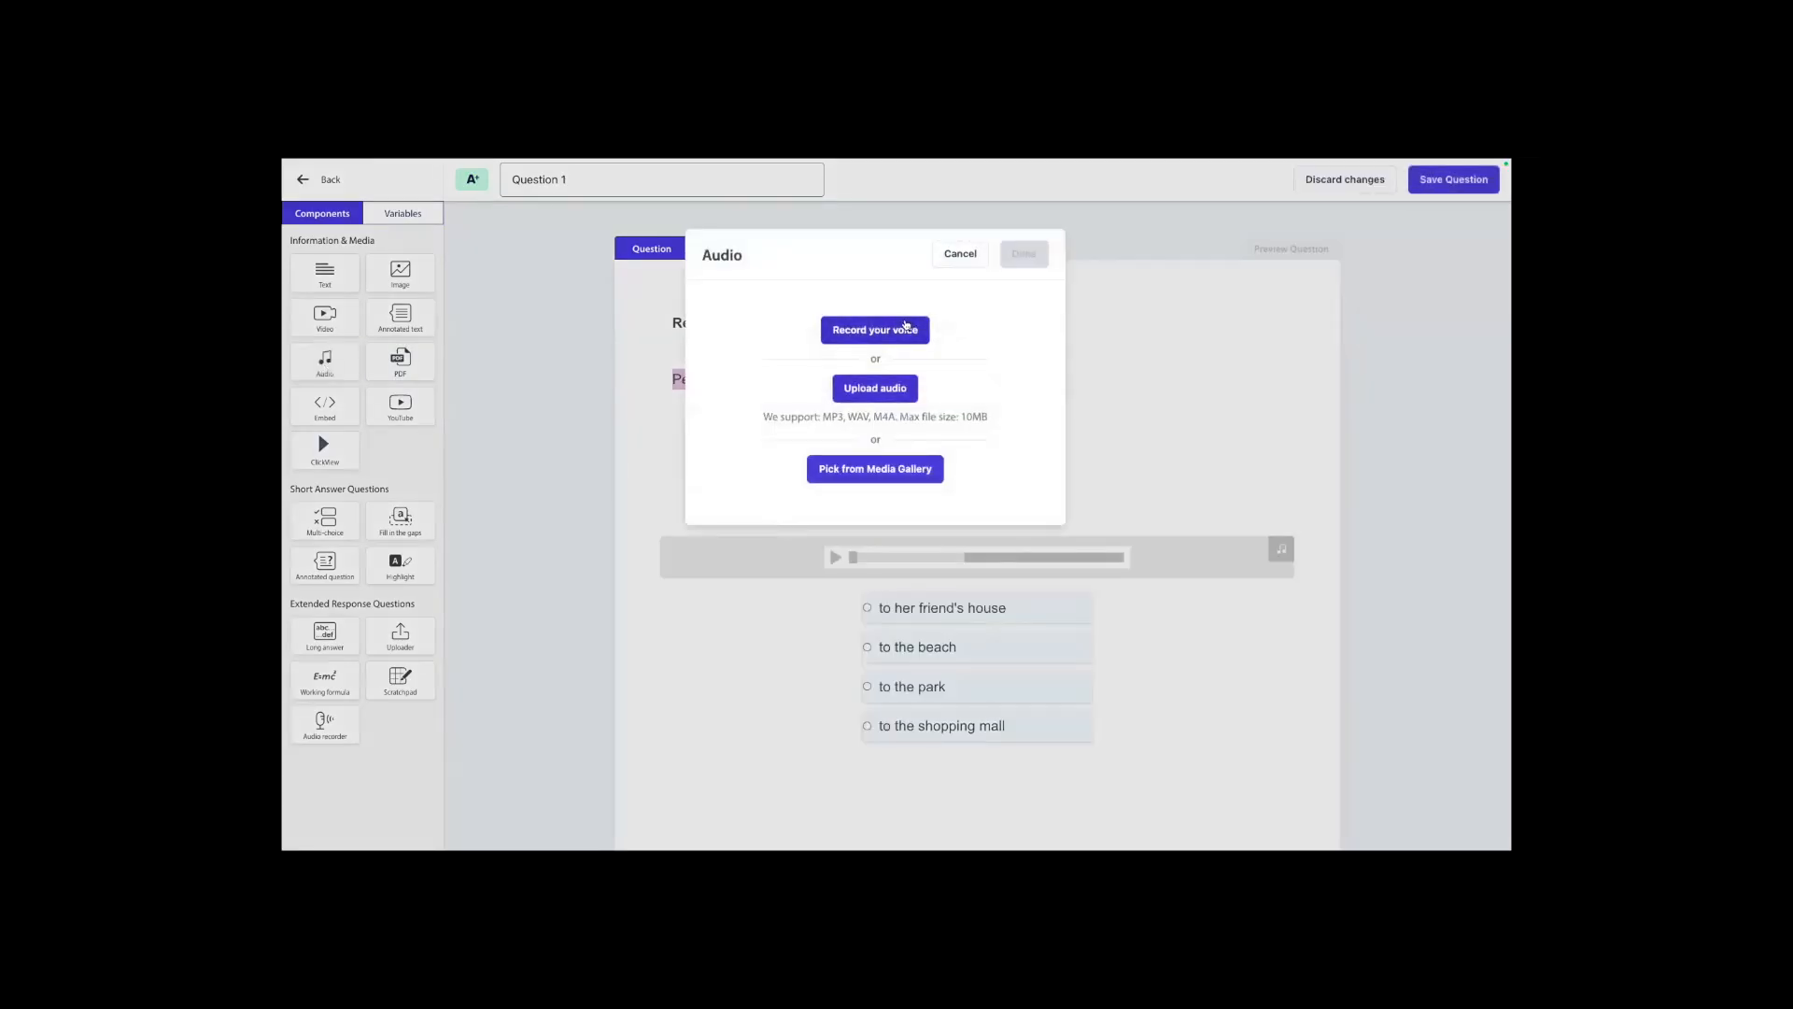
click(905, 326)
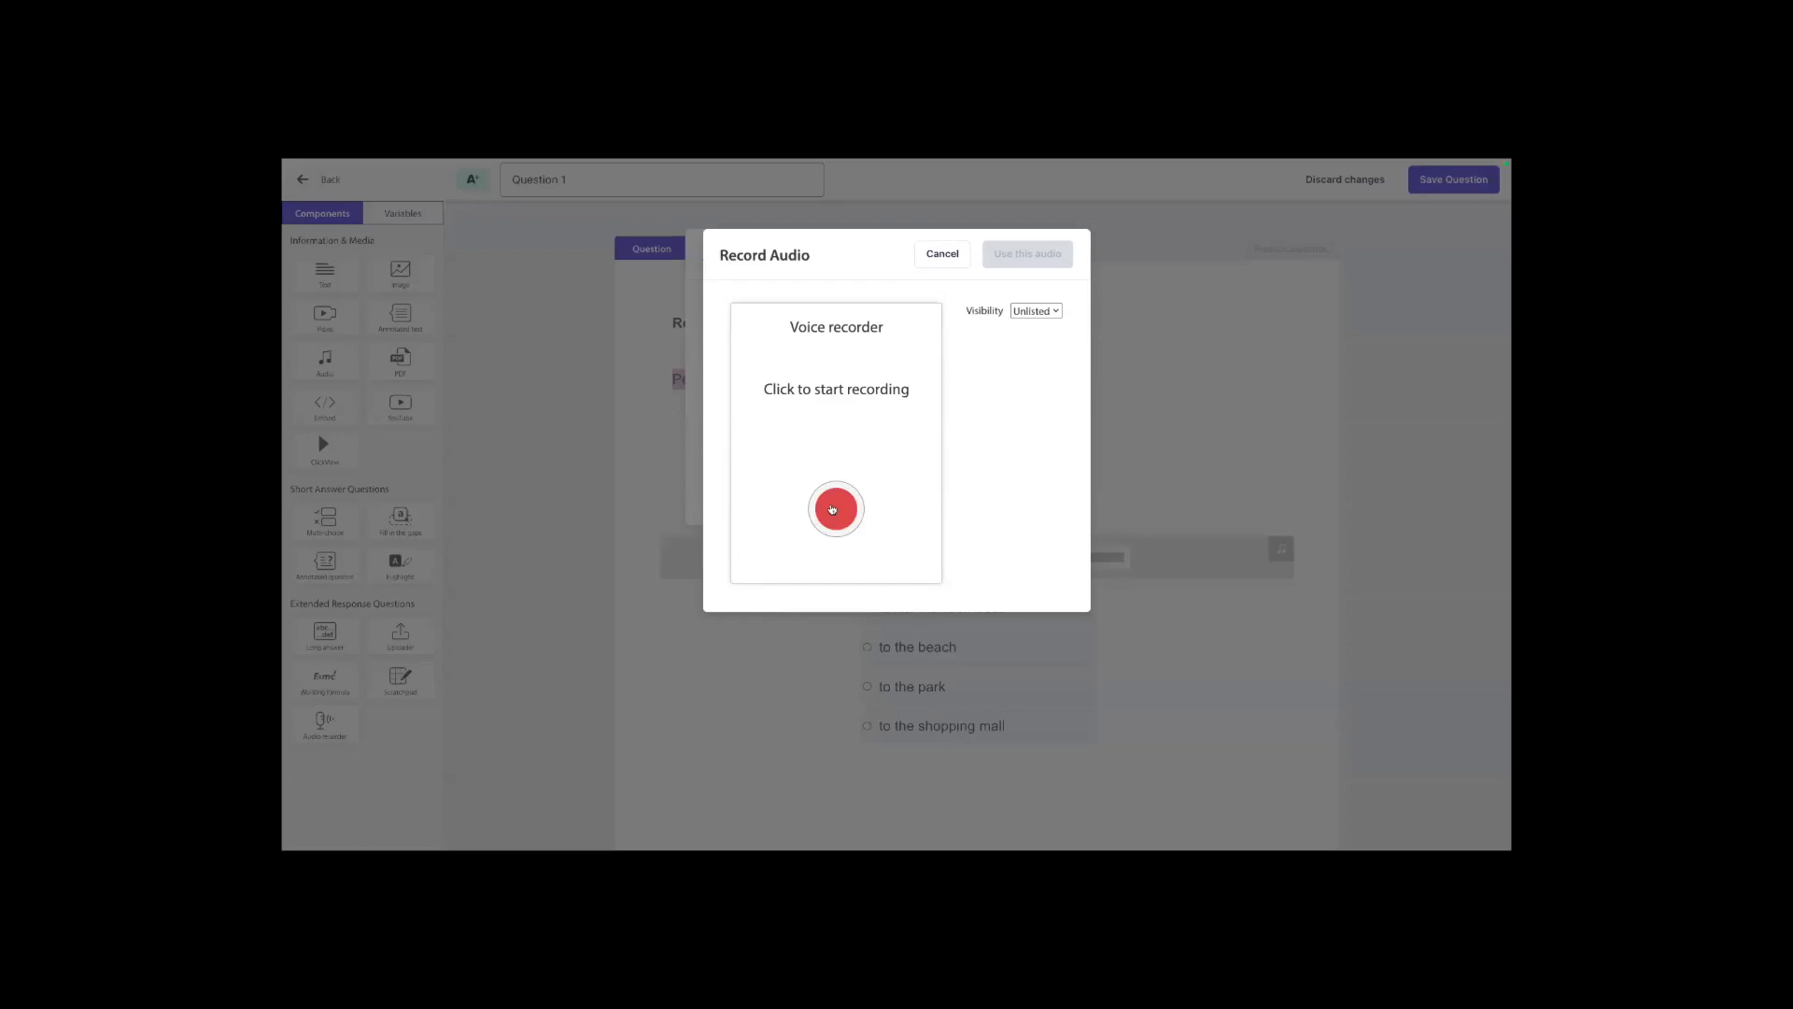
click(832, 509)
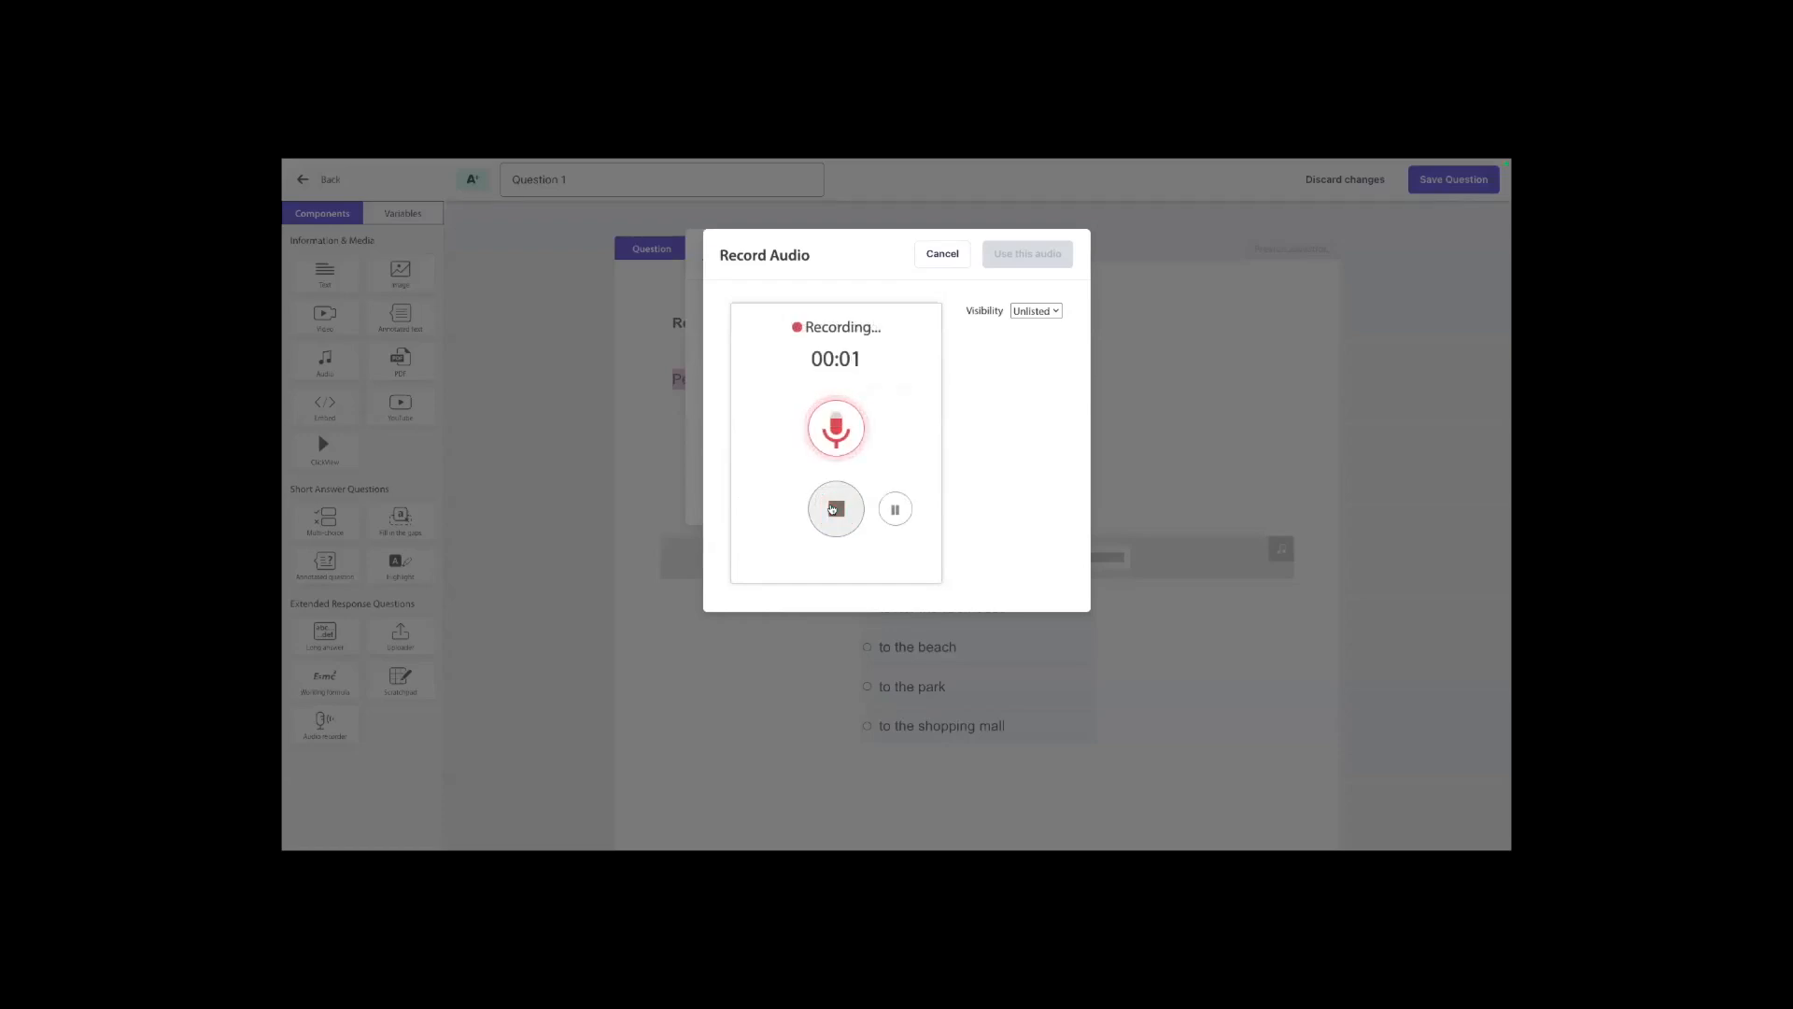
click(832, 509)
click(1035, 262)
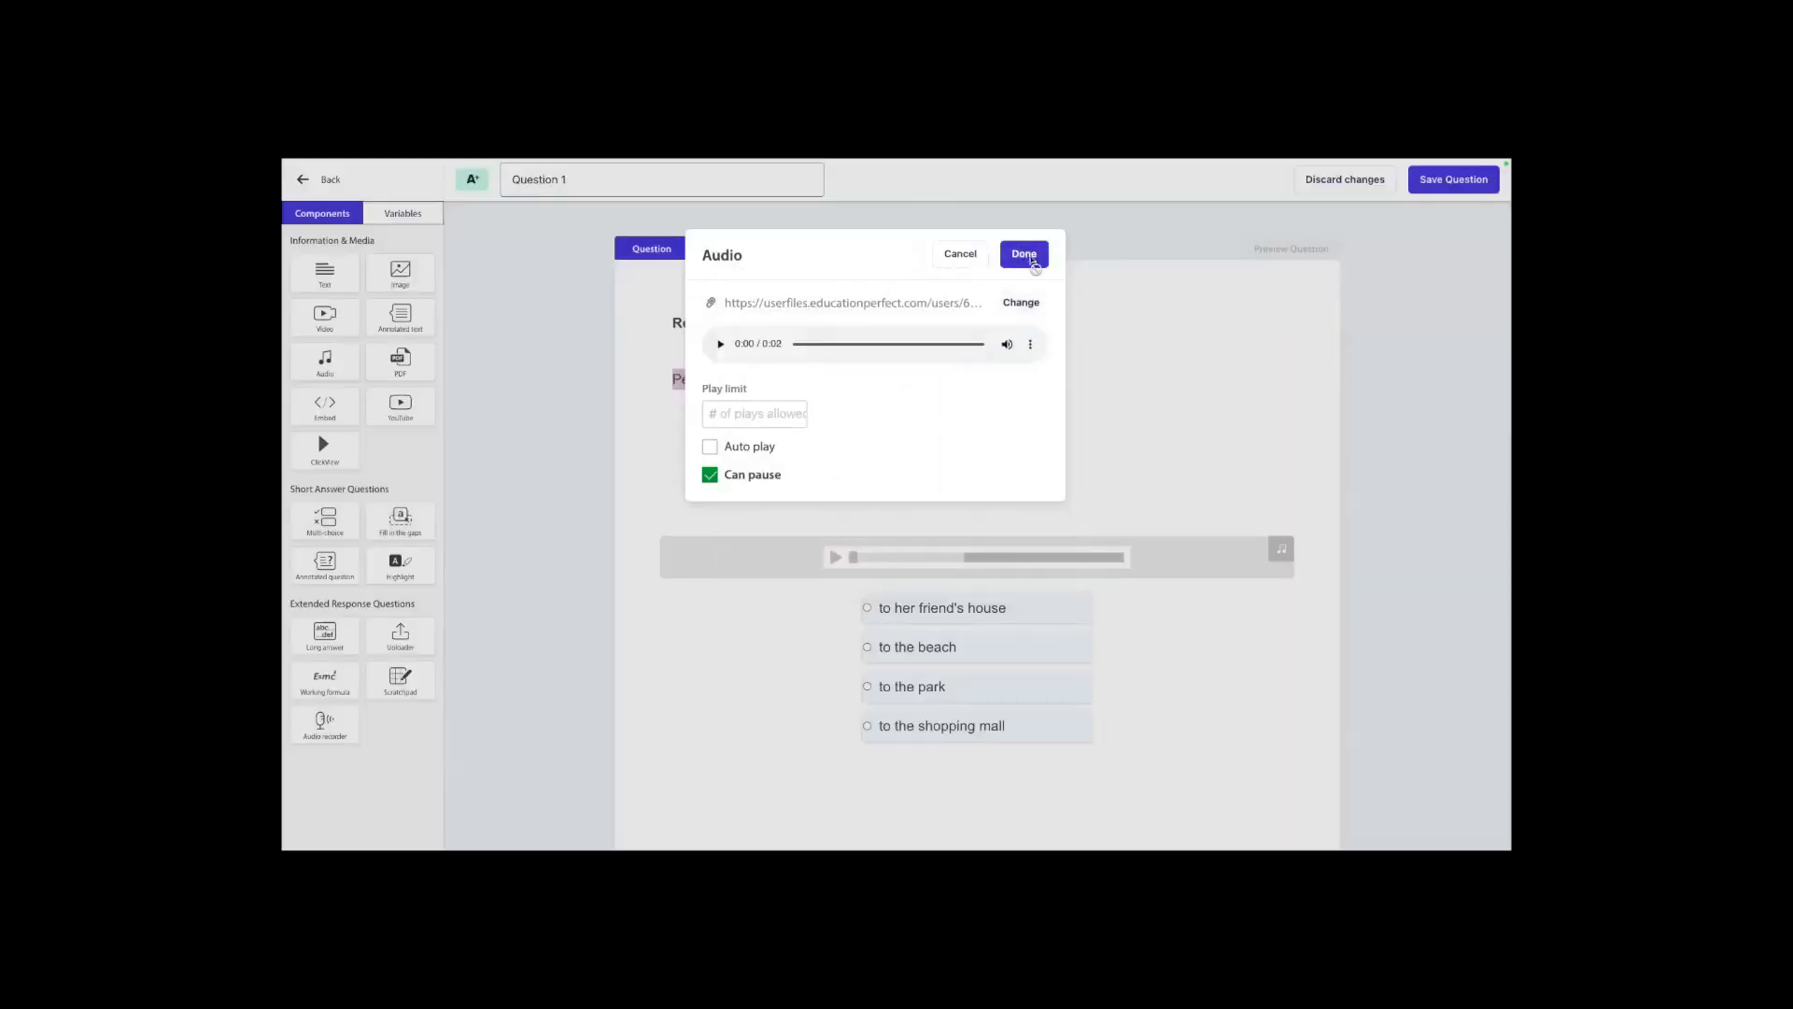
click(1032, 256)
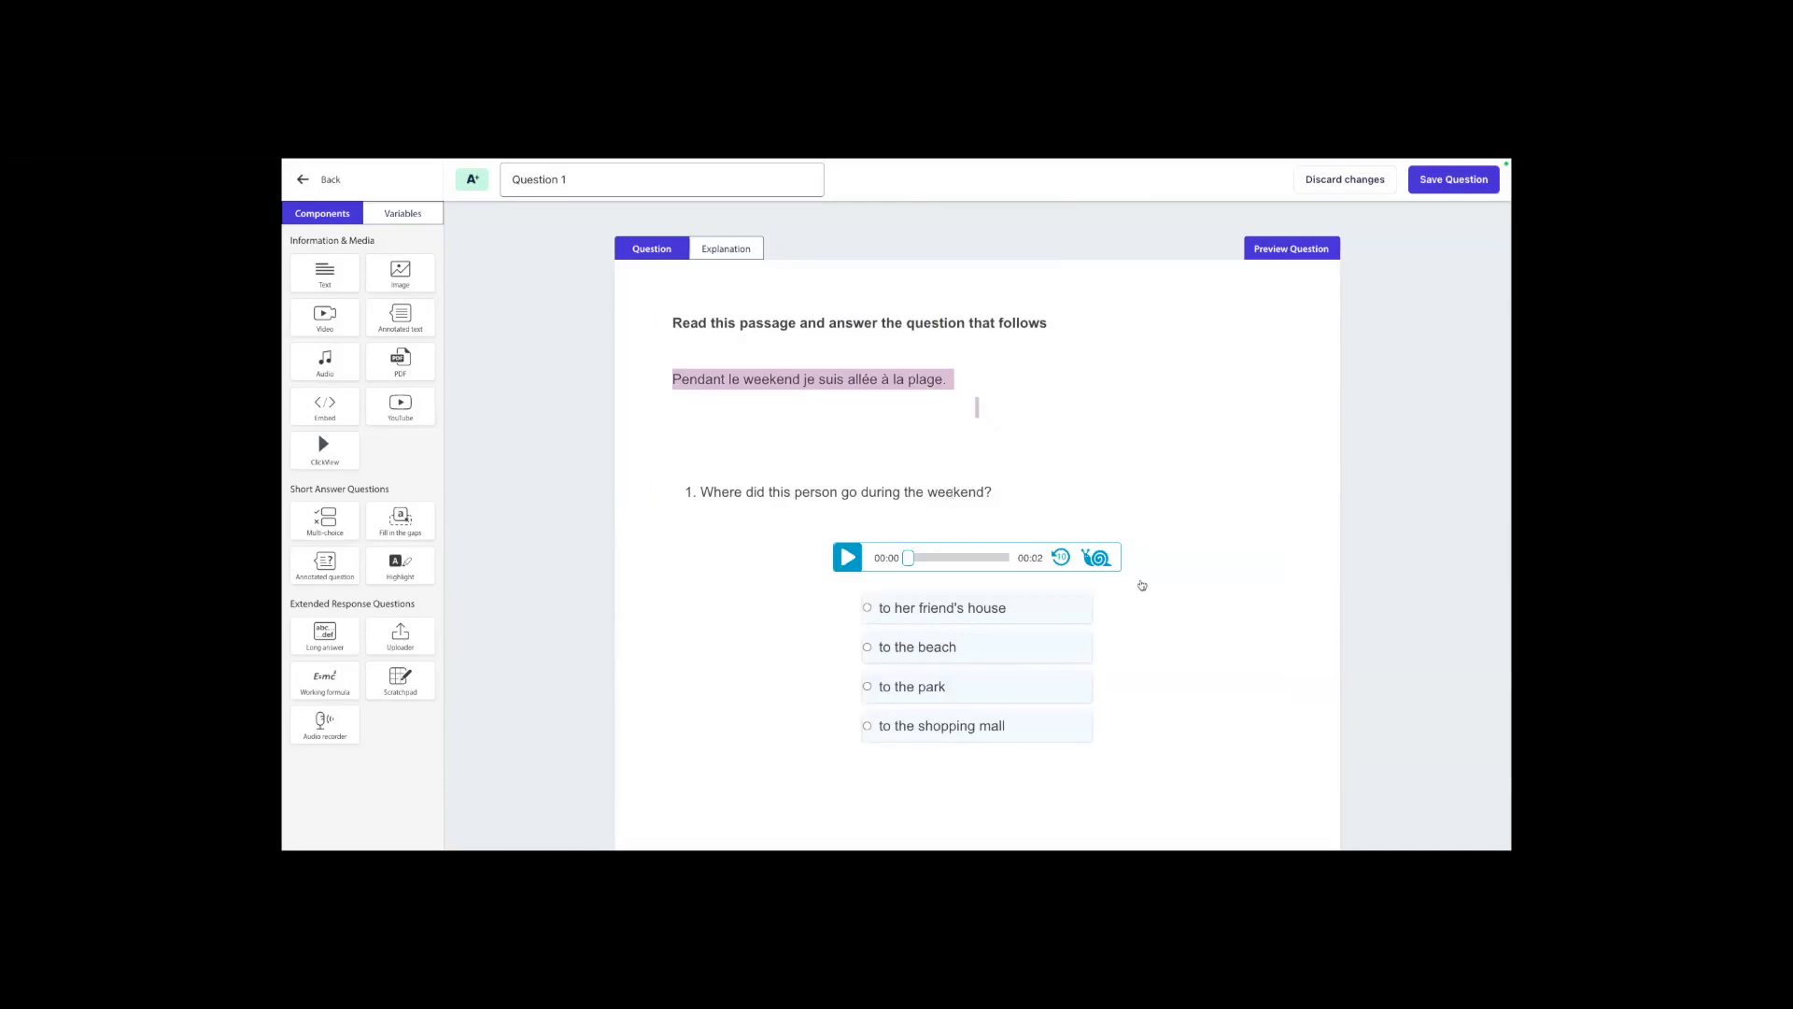
click(1295, 539)
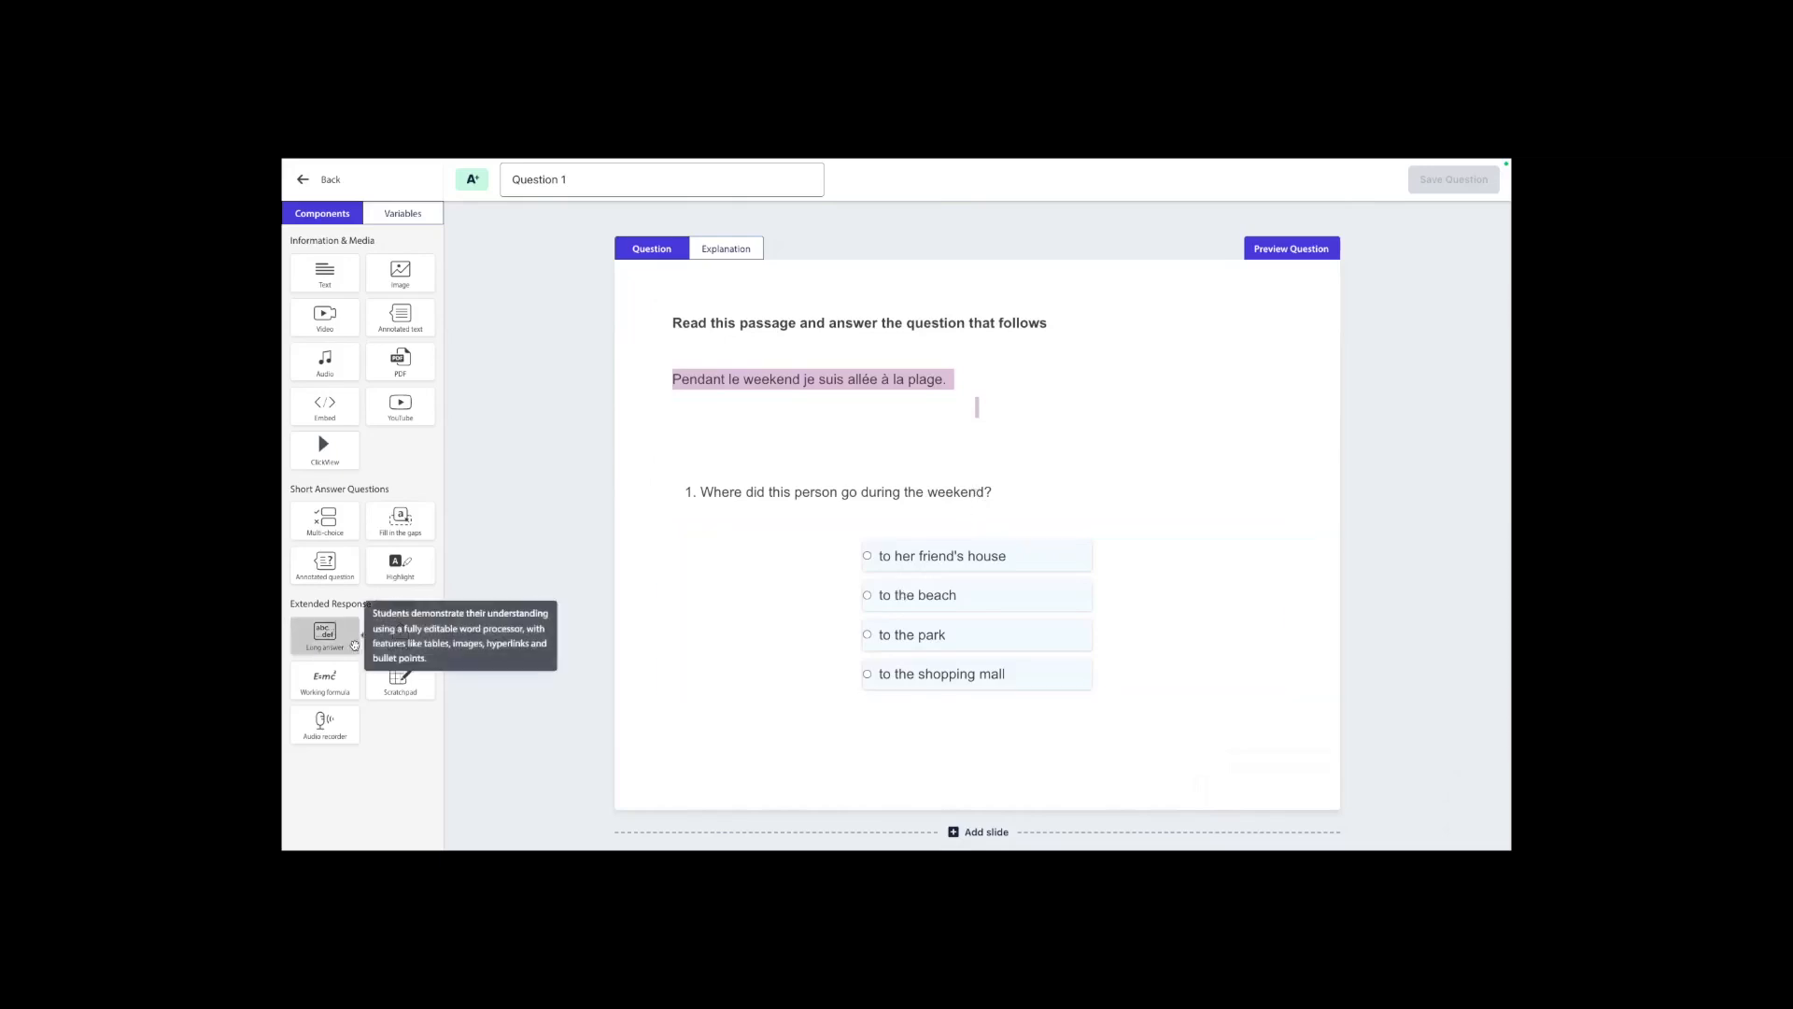
mouse_move(354, 645)
mouse_down()
mouse_move(742, 631)
mouse_move(353, 643)
mouse_up()
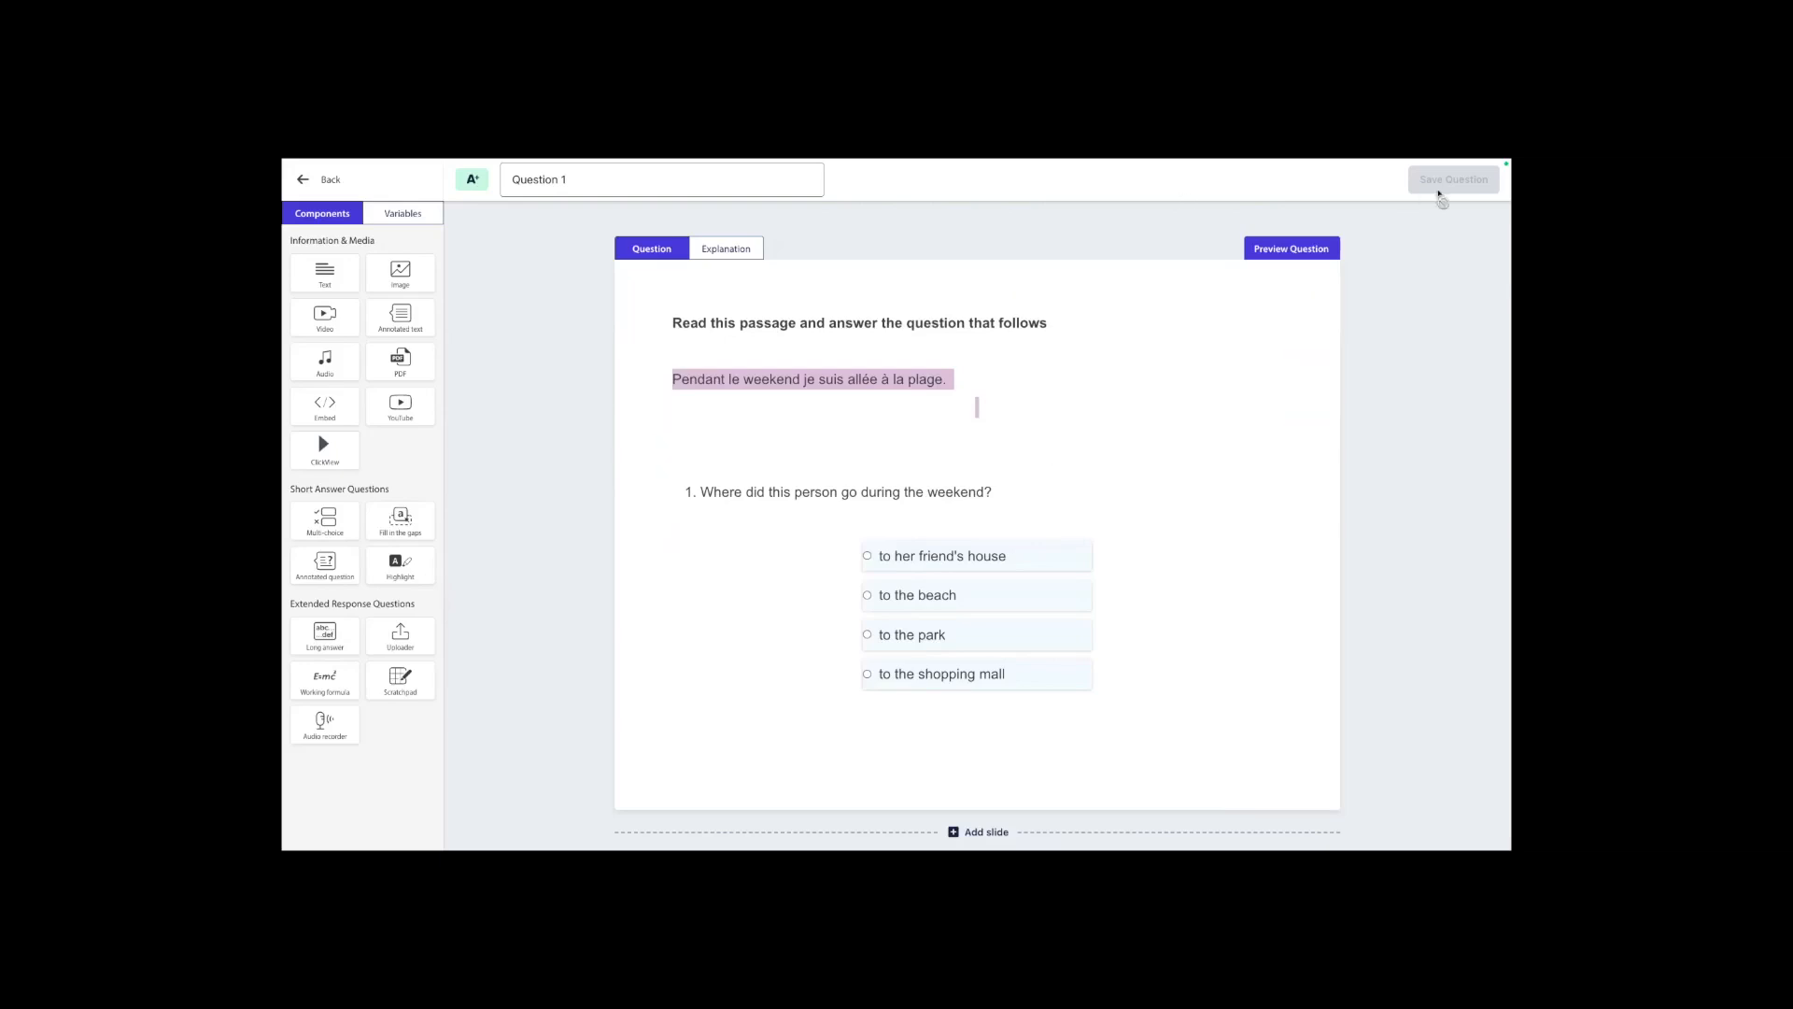
drag(653, 180, 502, 172)
click(1364, 303)
scroll(1214, 454, down, 1)
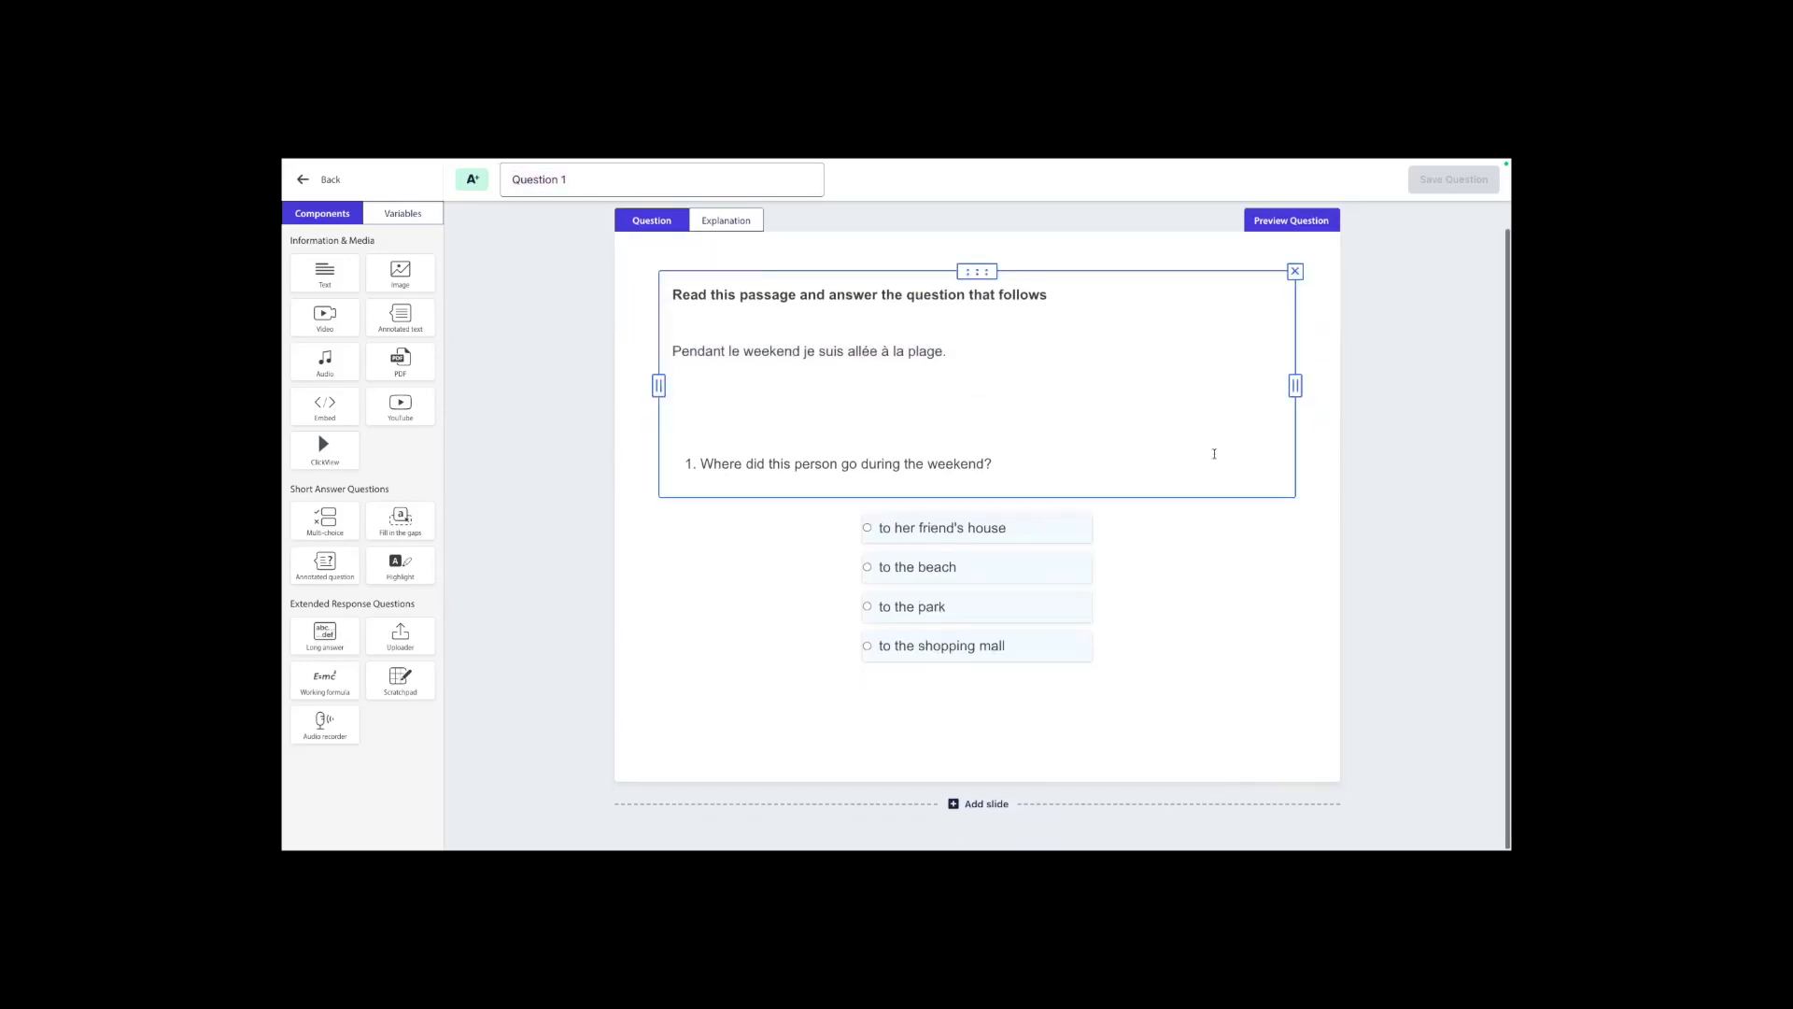
scroll(1215, 454, up, 1)
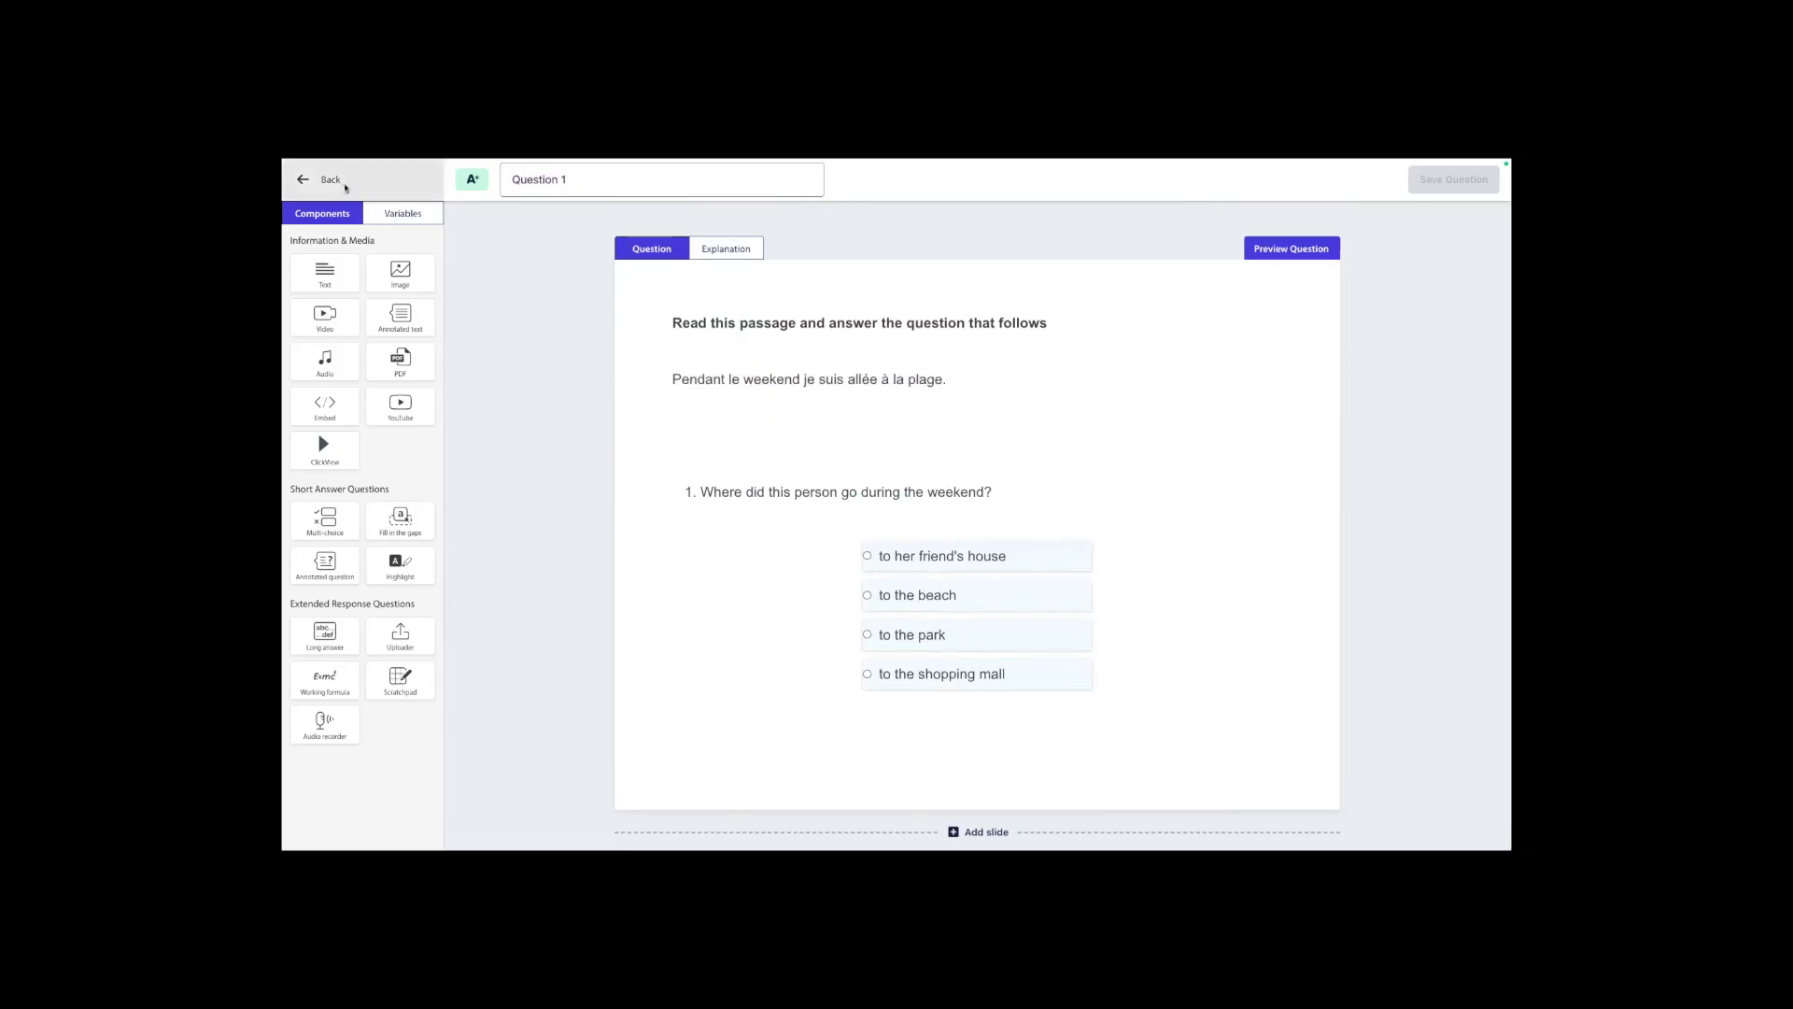
Return to the exam overview and save the exam under the name "French assessment".
click(336, 182)
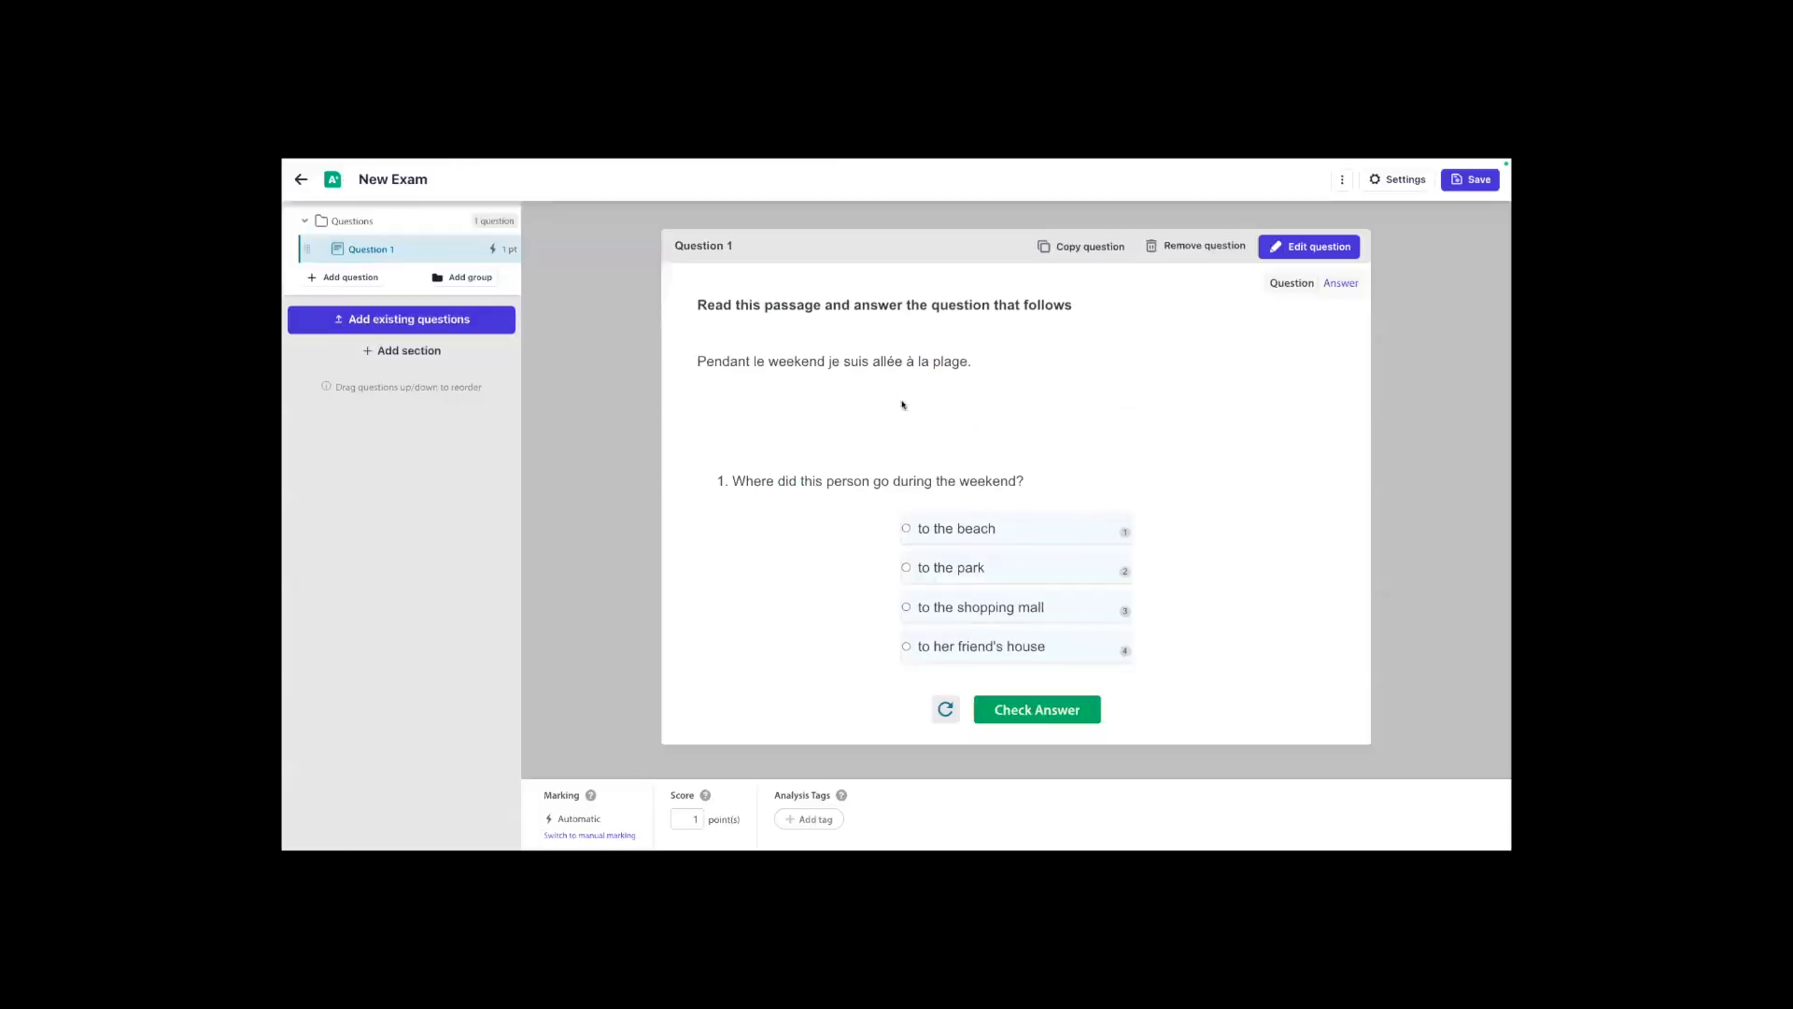
click(1476, 179)
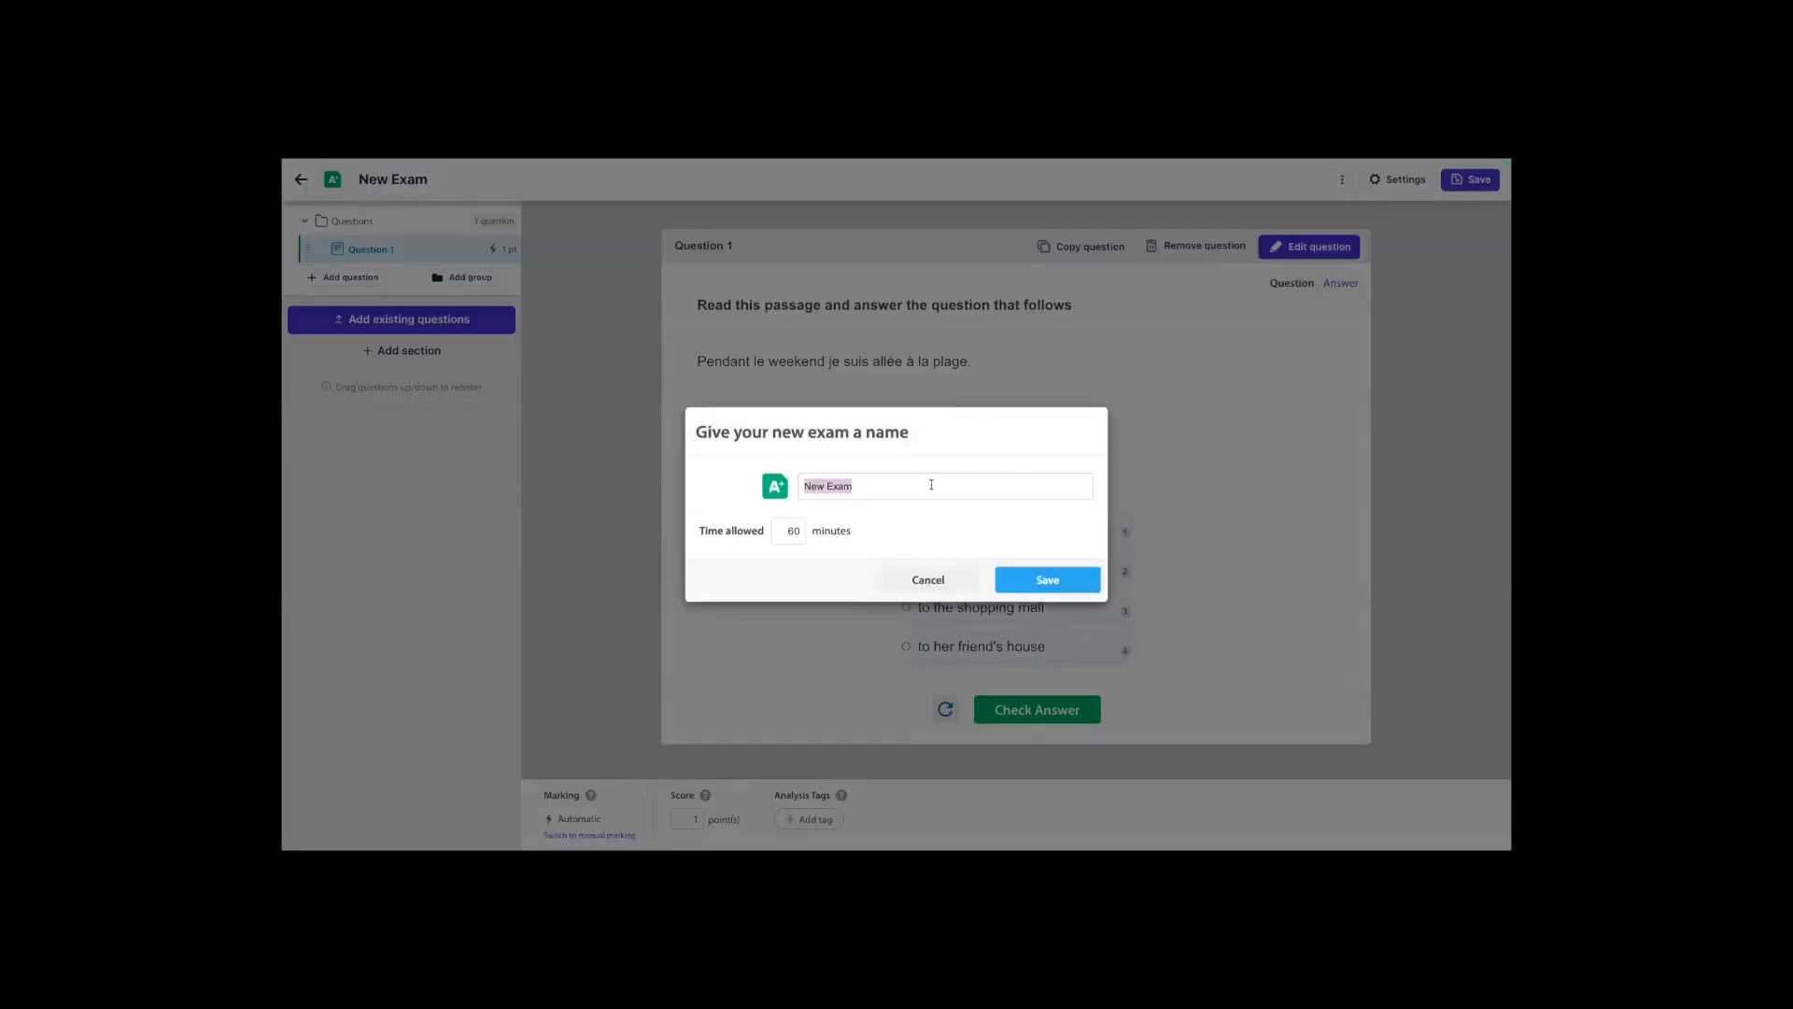
text(French assessment)
click(1082, 587)
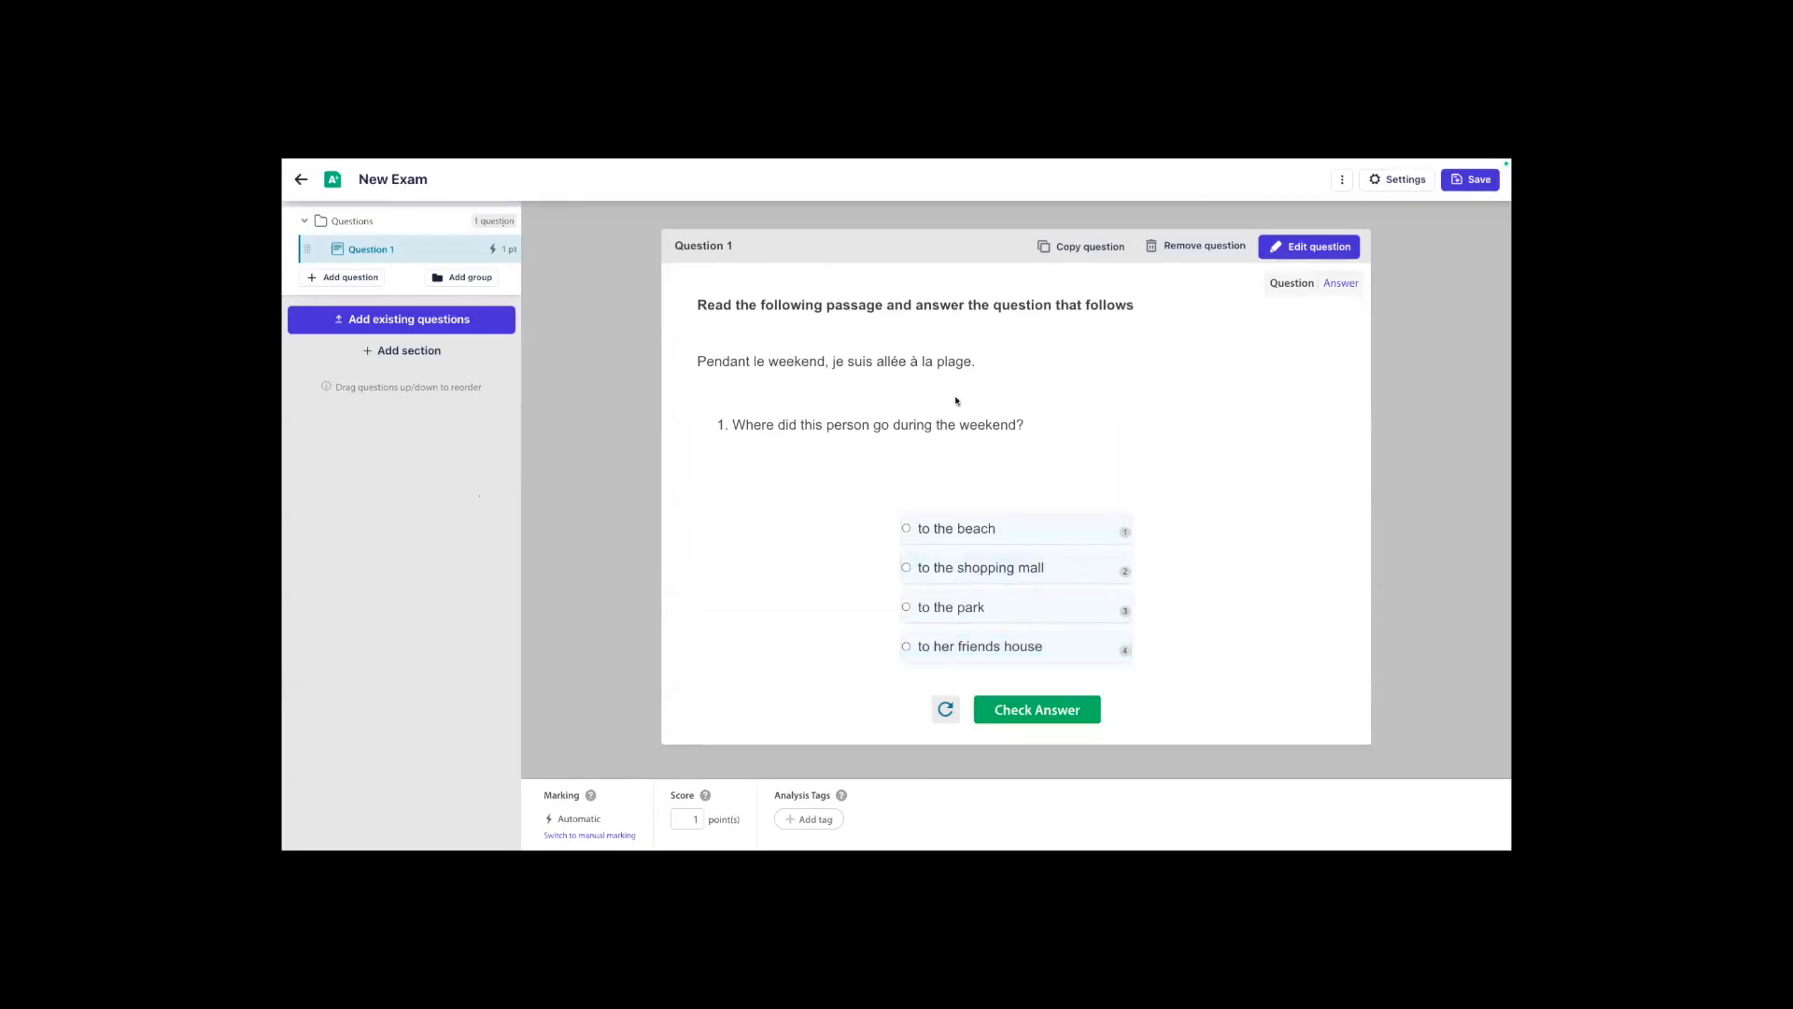
Start a new analysis tag for Question 1 and name it "Reading comprehension".
click(808, 820)
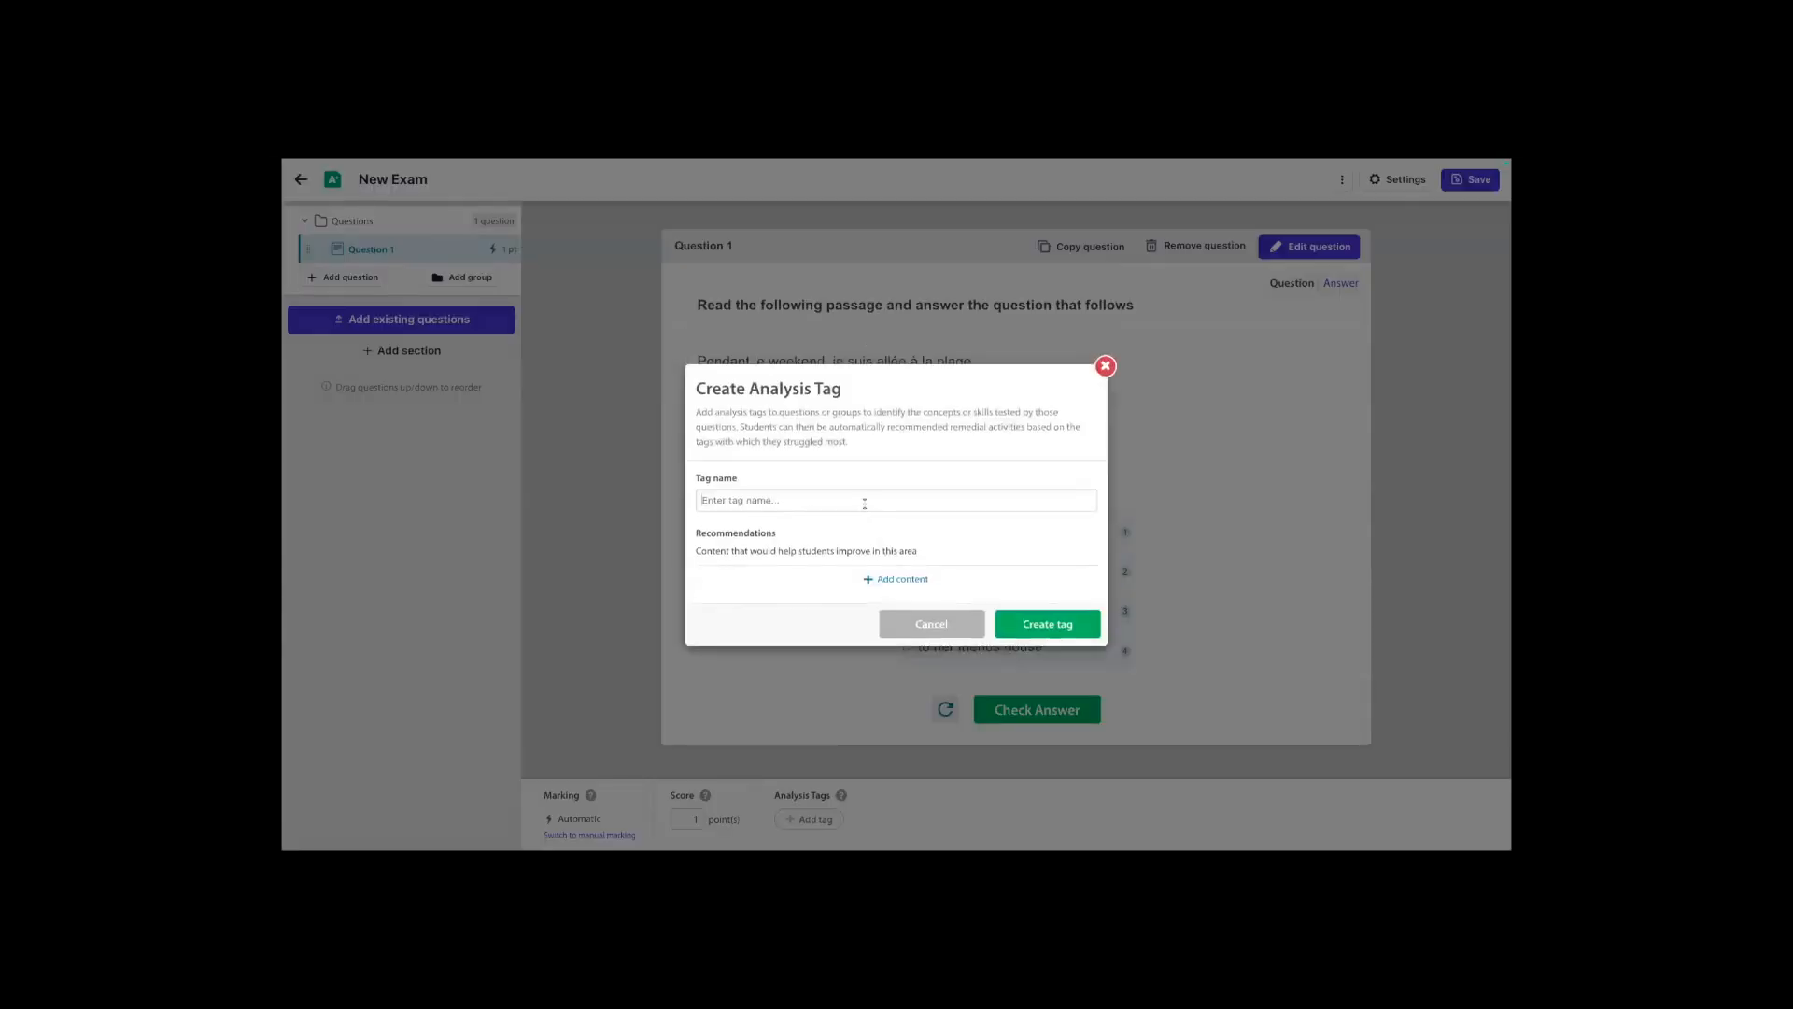
text(Reading comprehension)
Recommend "4. Reading Comprehension: Past Holidays" from the Intermediate Unit 10 non-immersion course material, and create the tag.
click(910, 584)
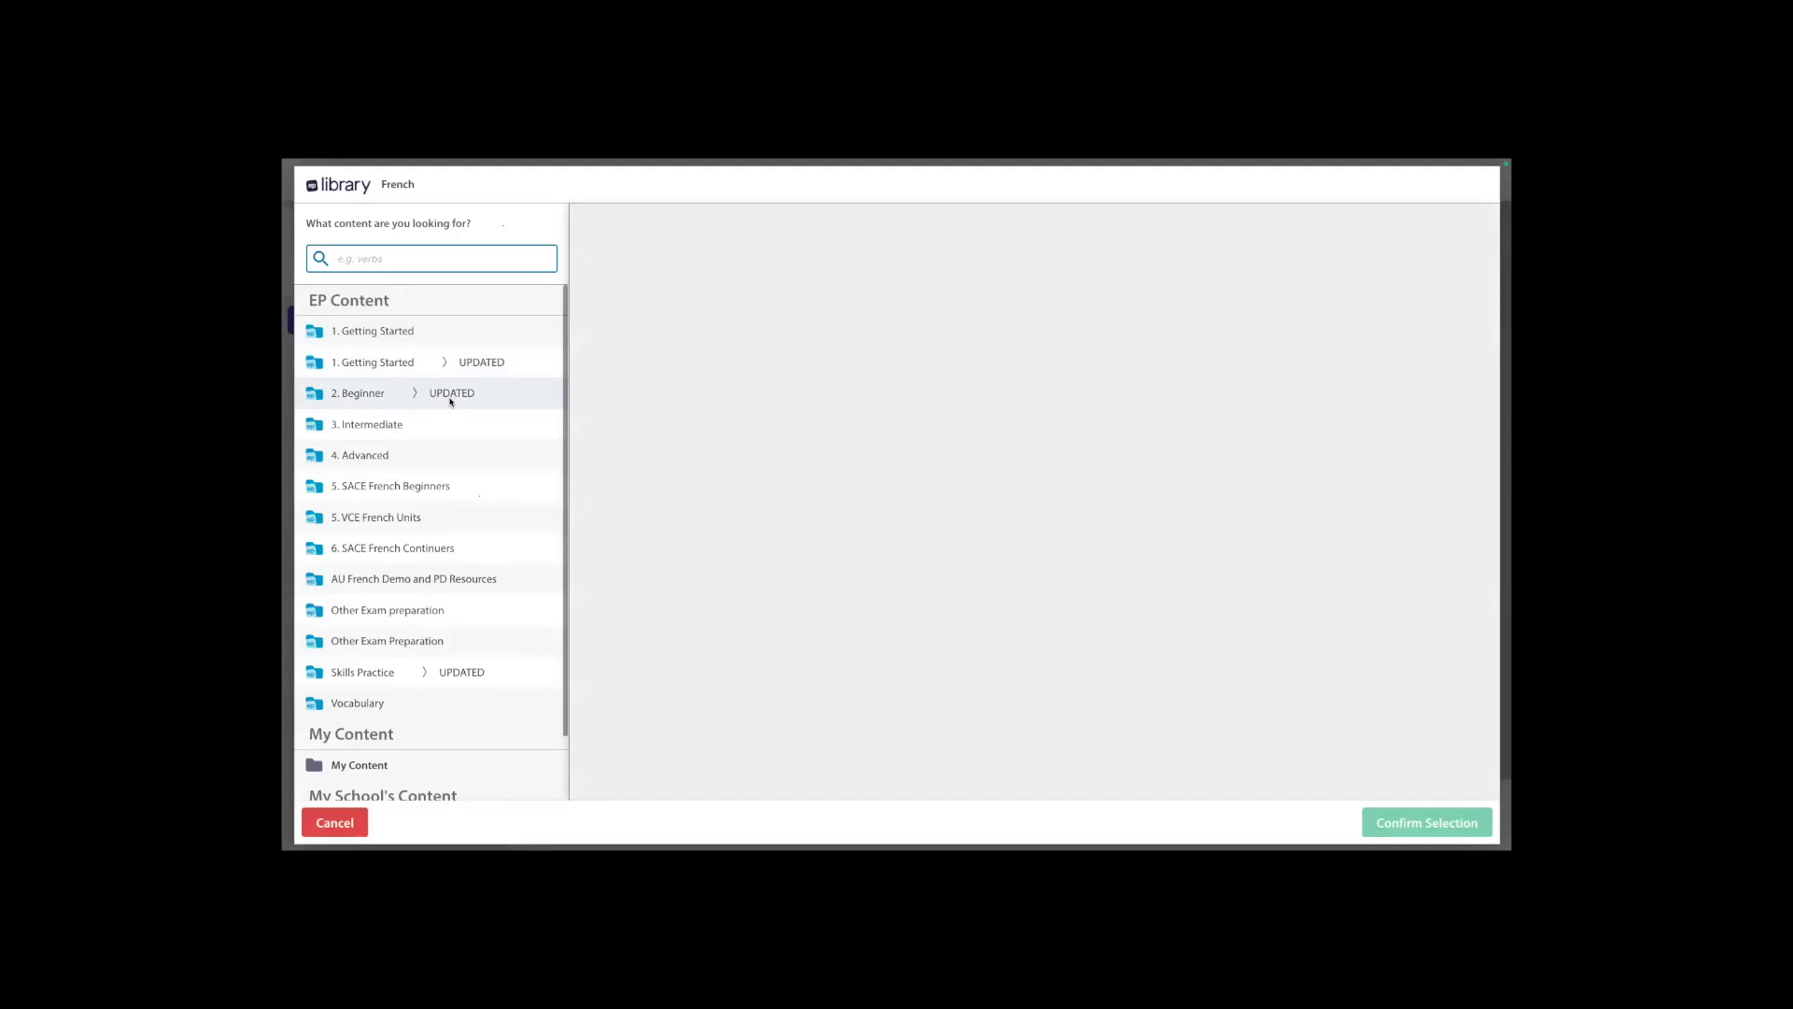
drag(450, 400, 428, 428)
click(428, 428)
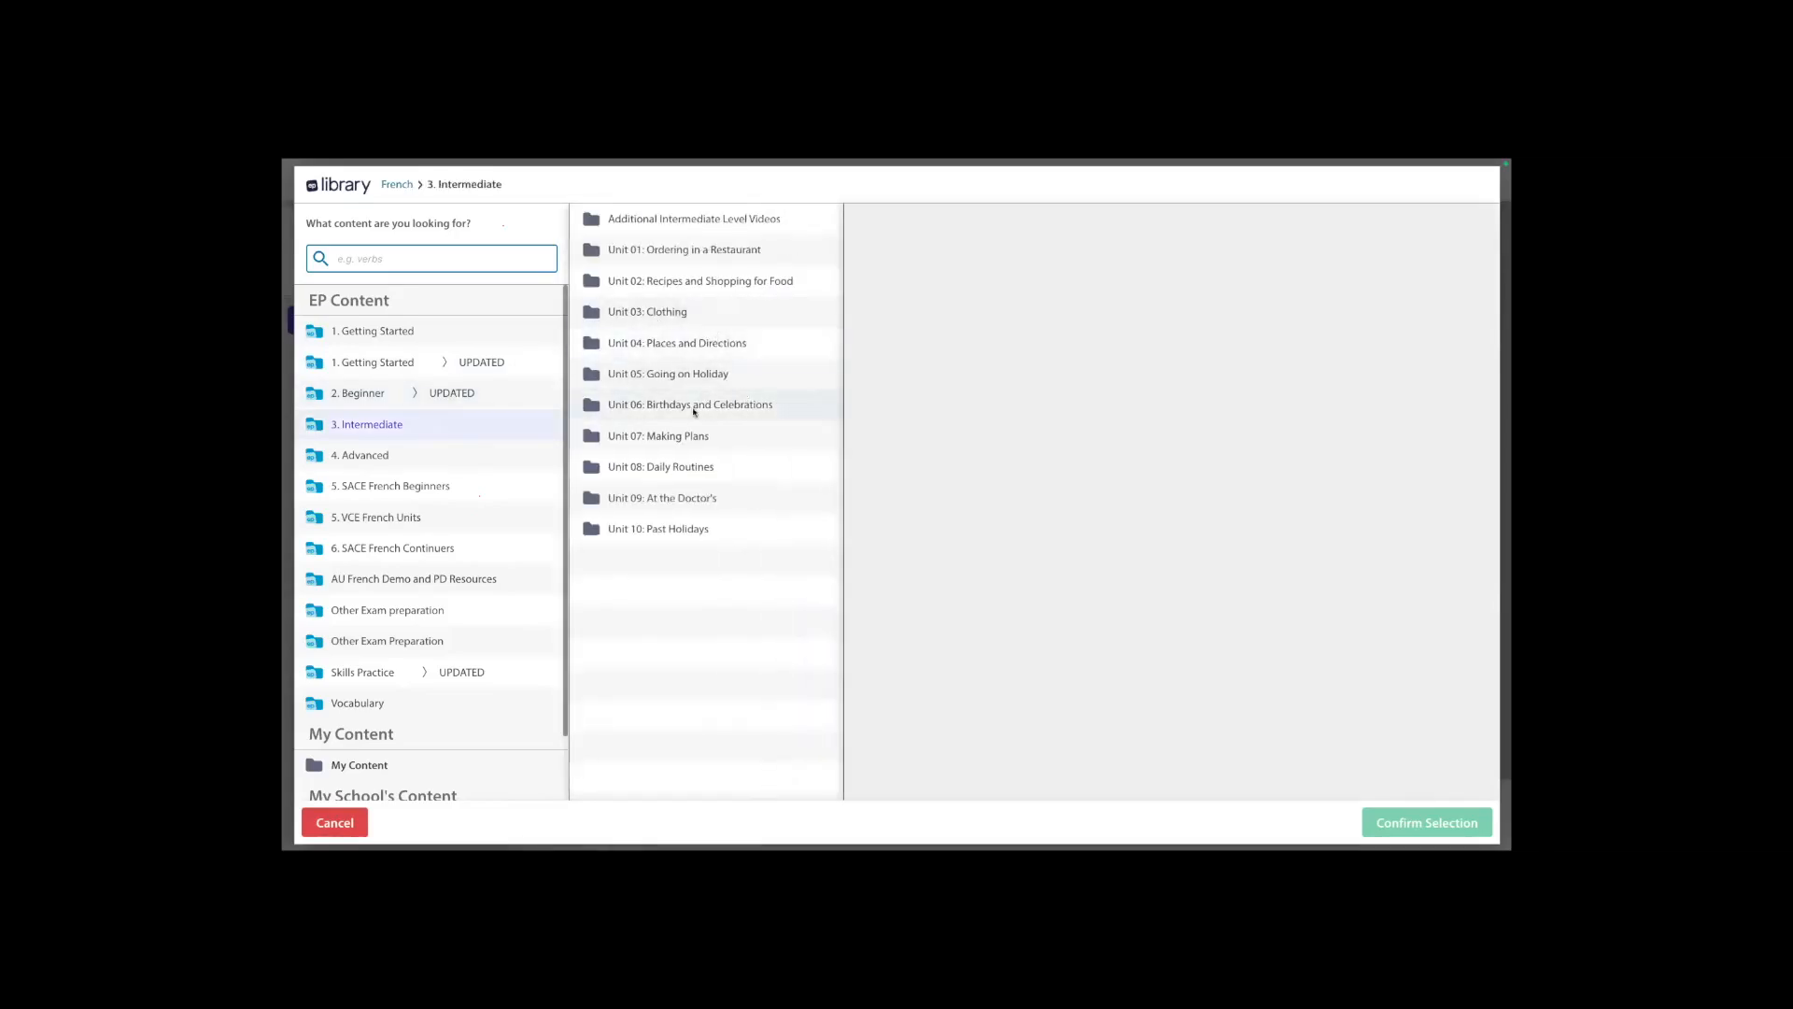
click(680, 531)
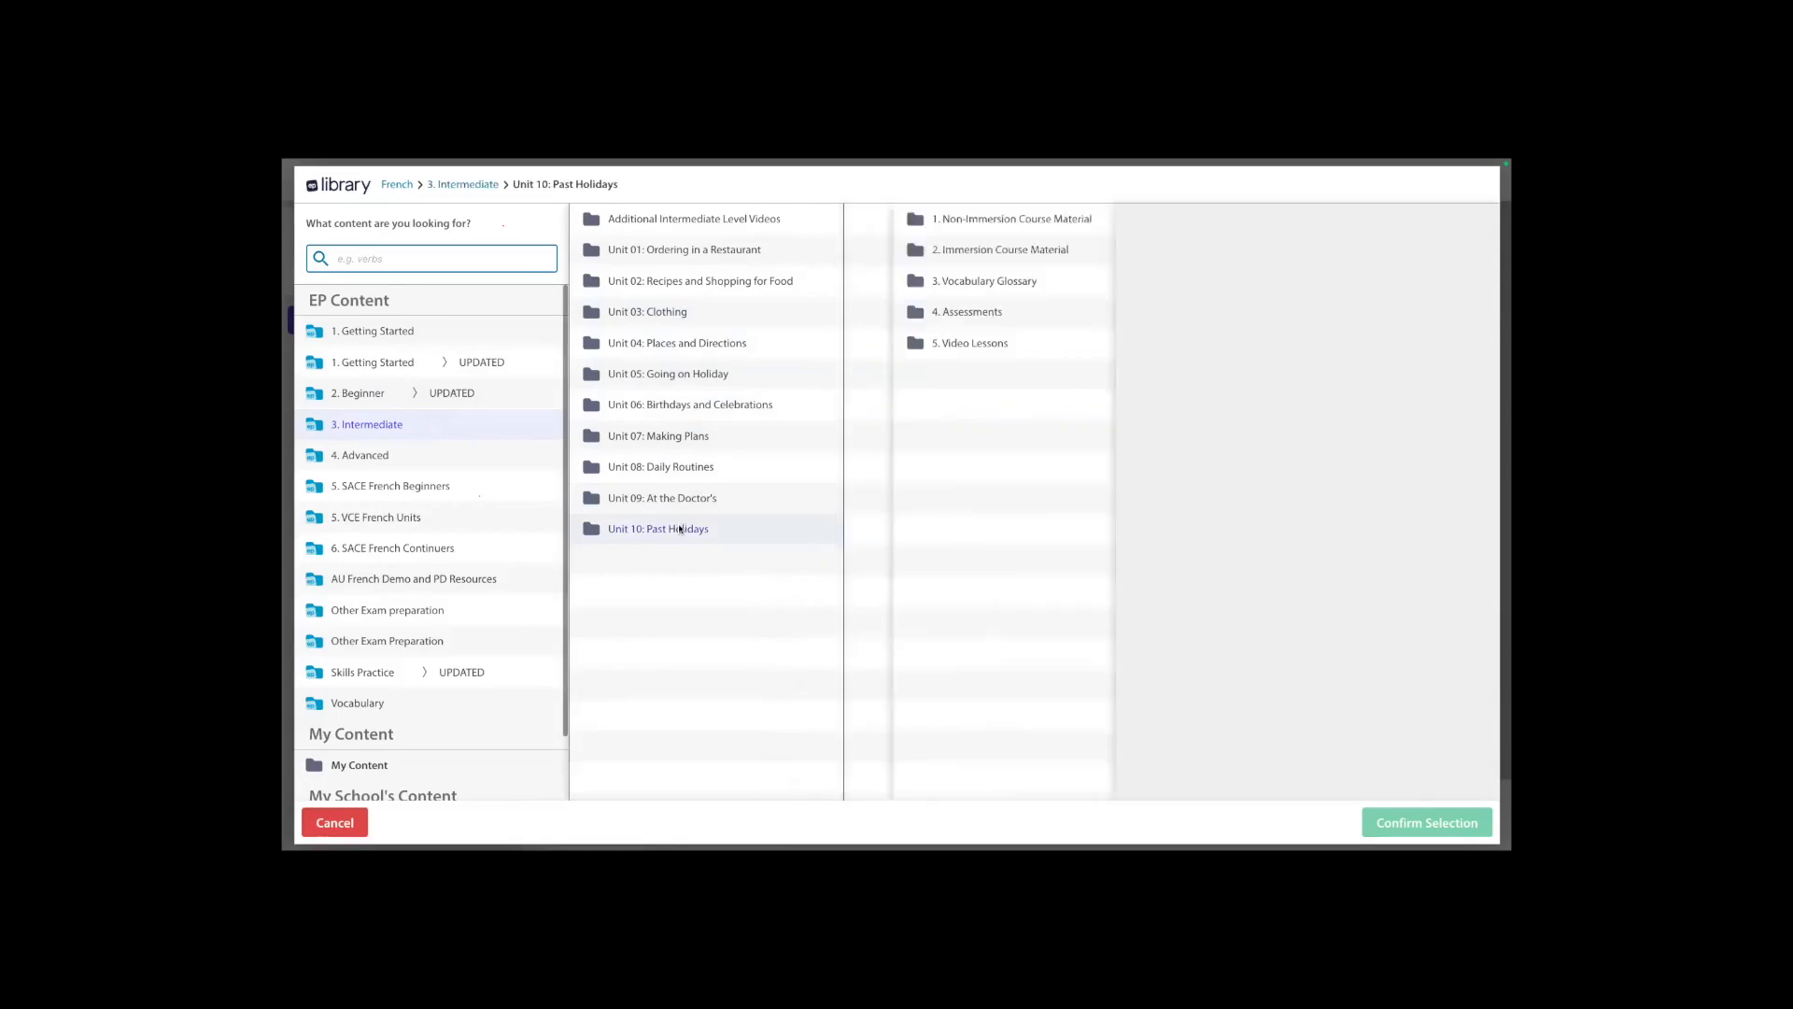
click(972, 221)
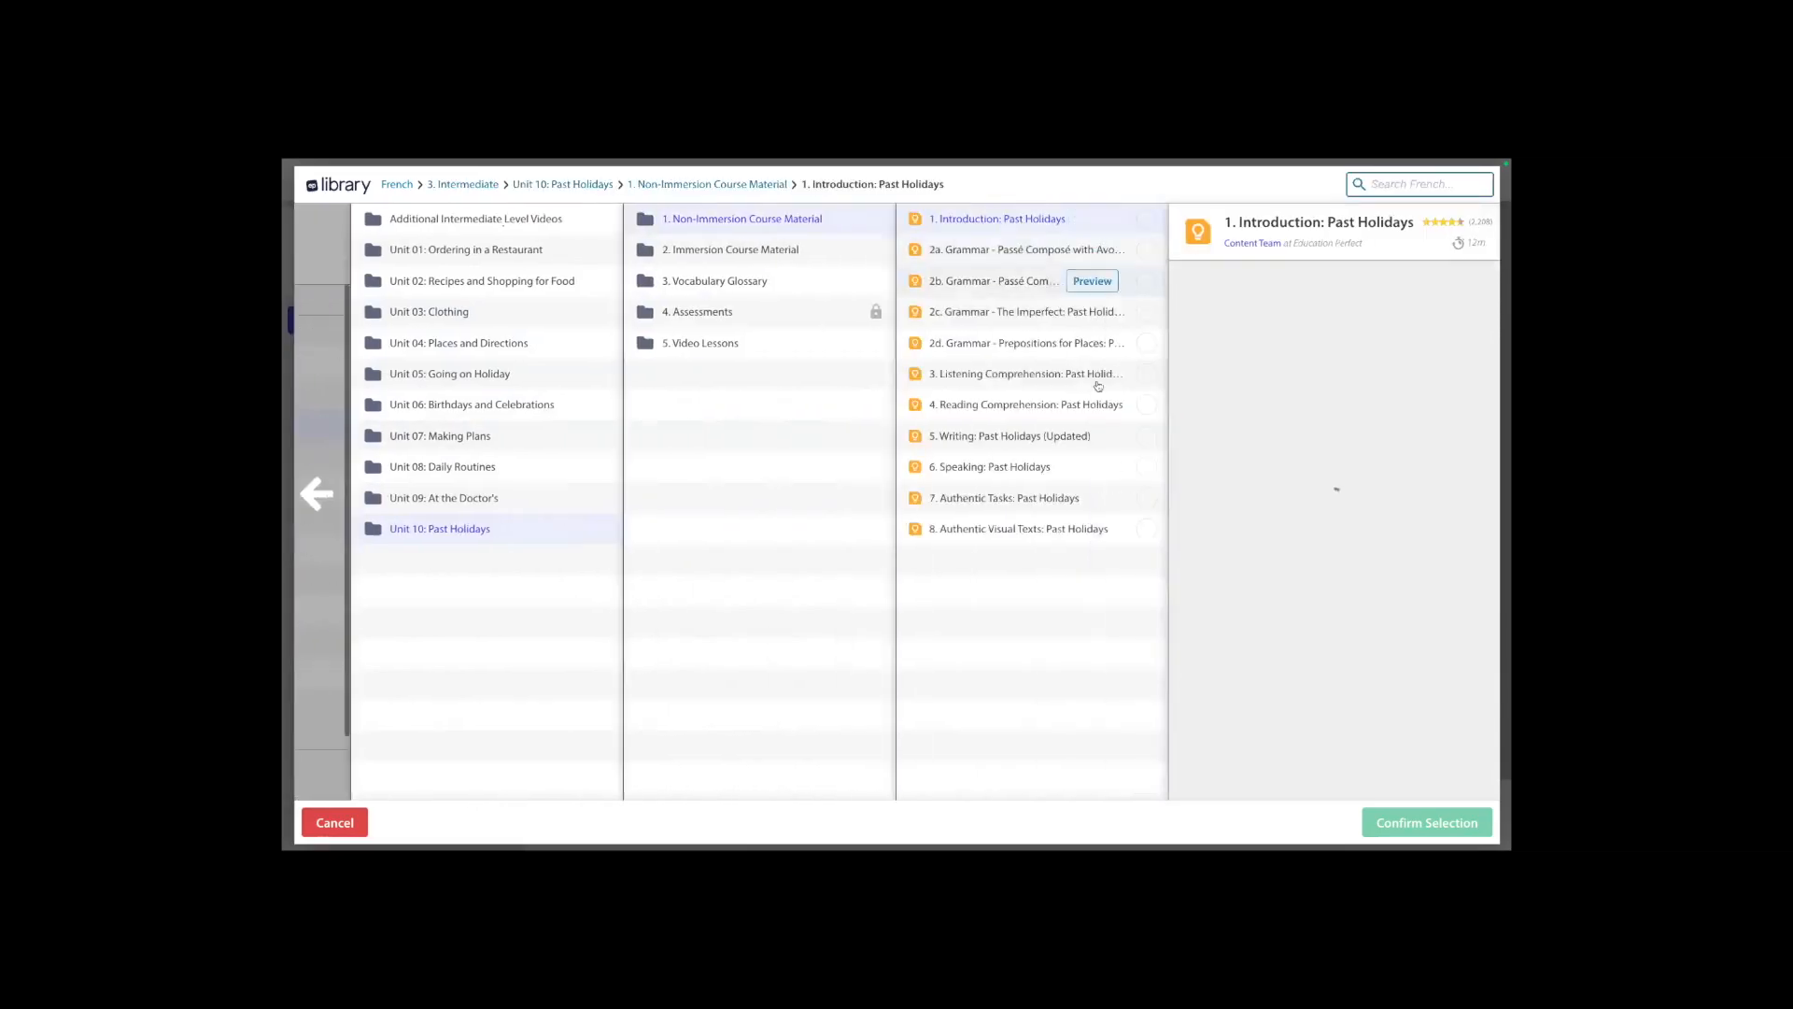
click(1147, 404)
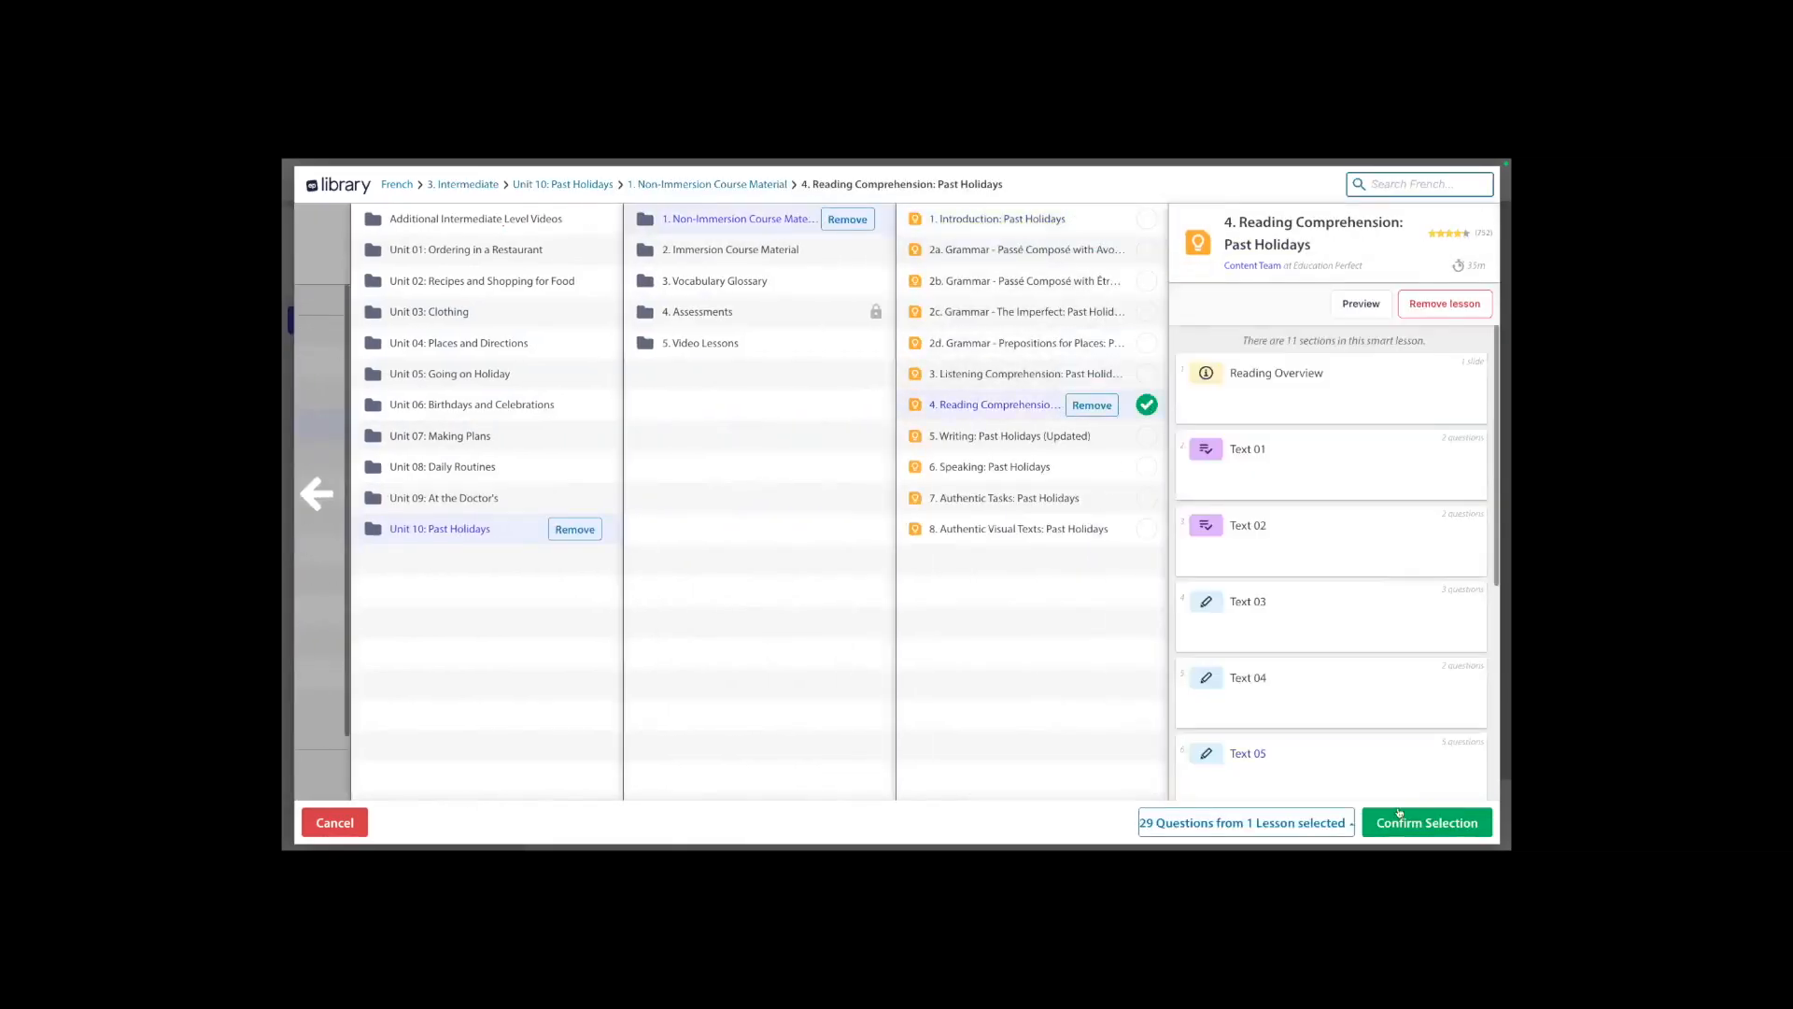
click(1399, 814)
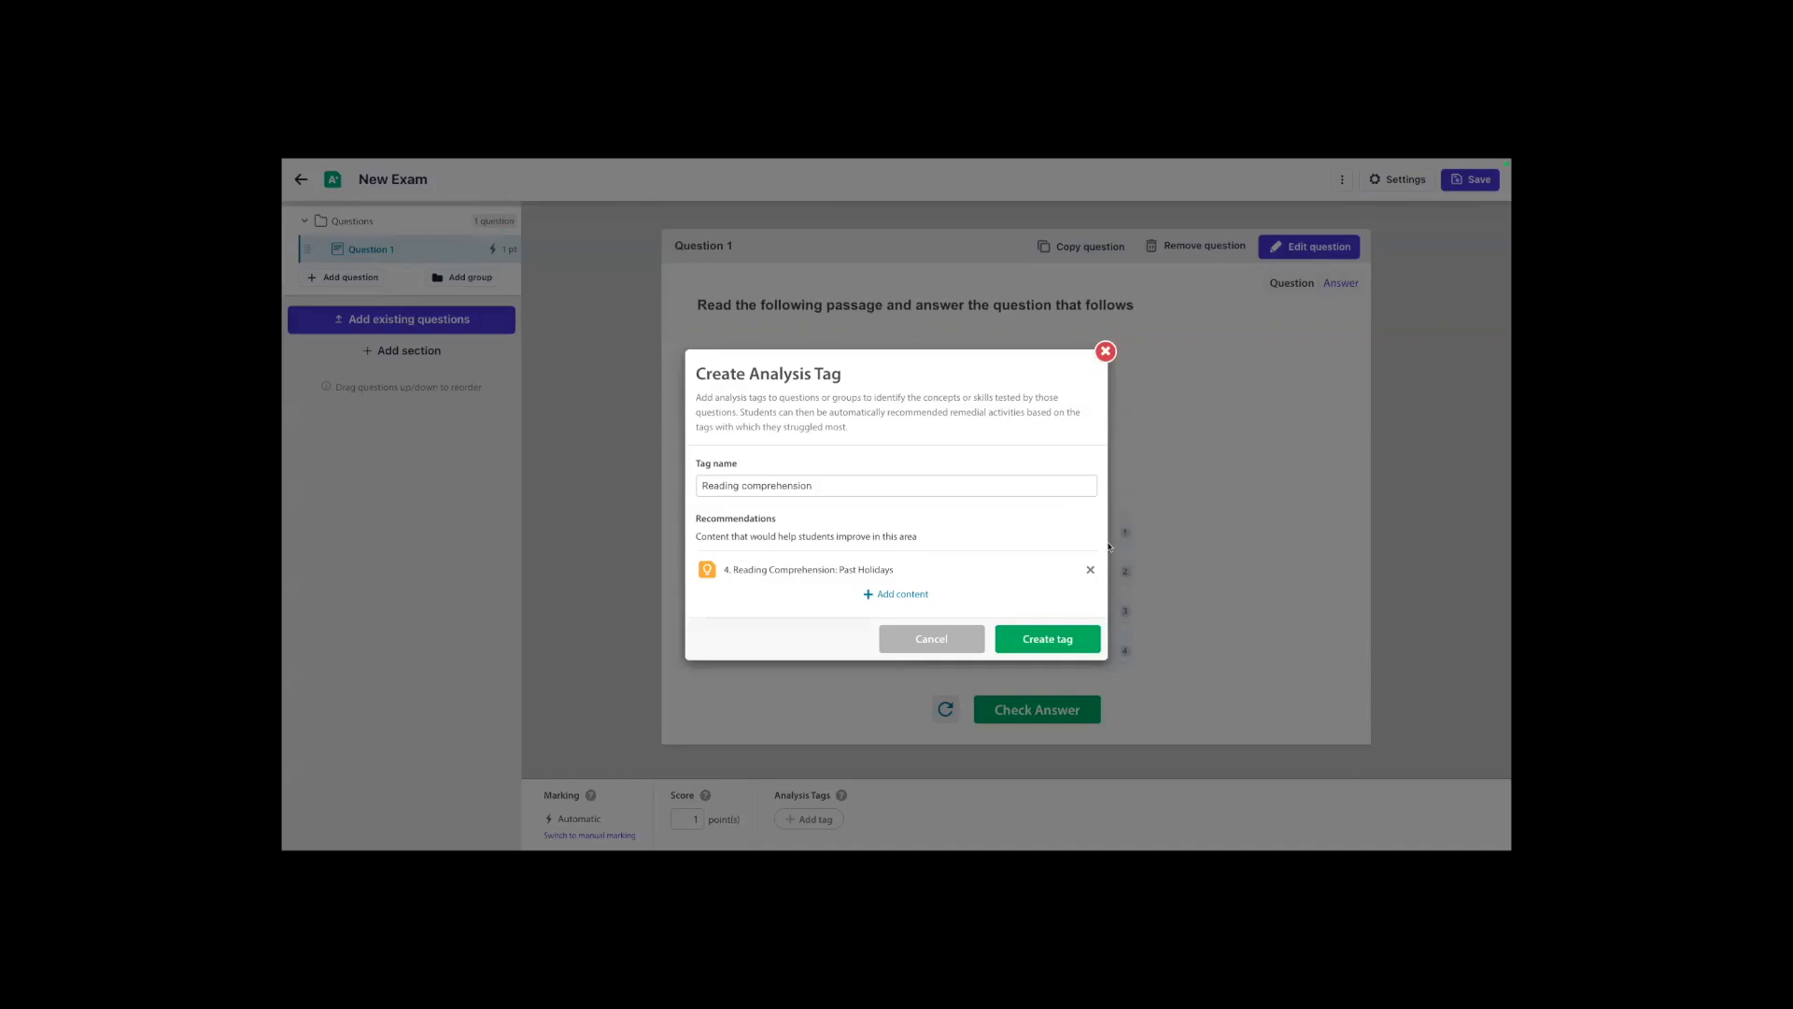
click(1061, 641)
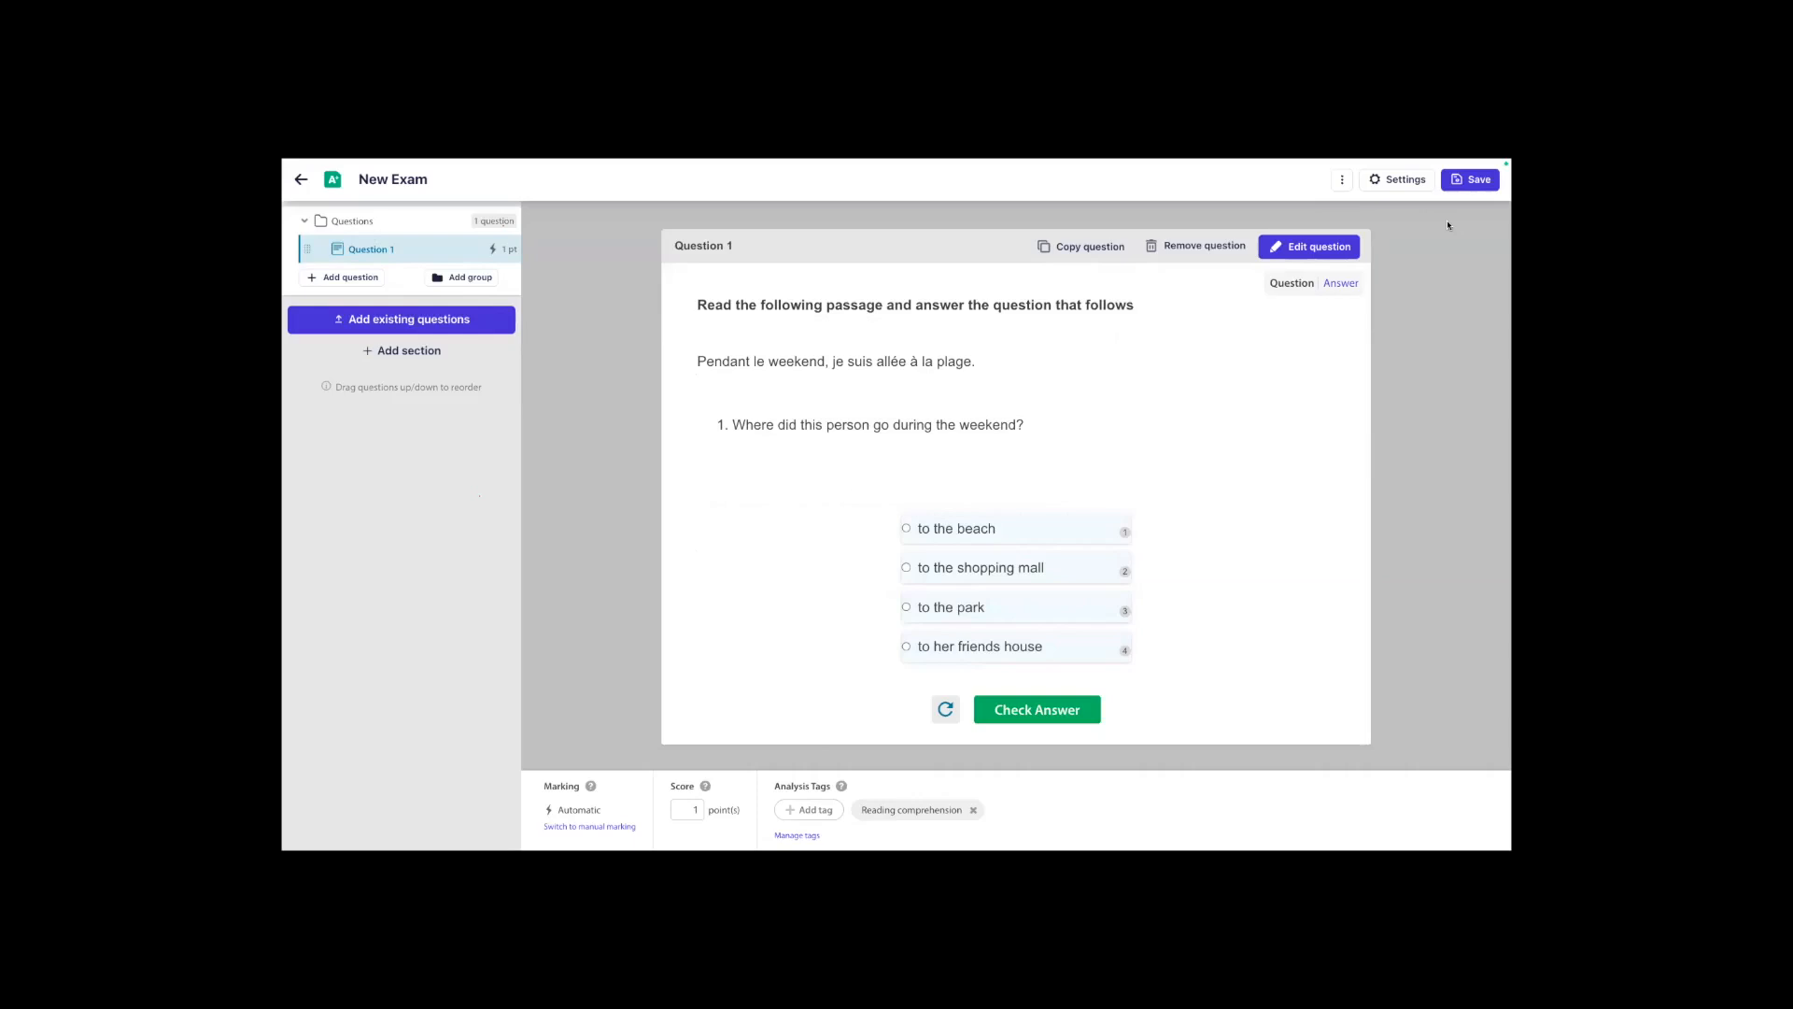
Save the exam under the name "Year 10 French assessment".
click(1472, 180)
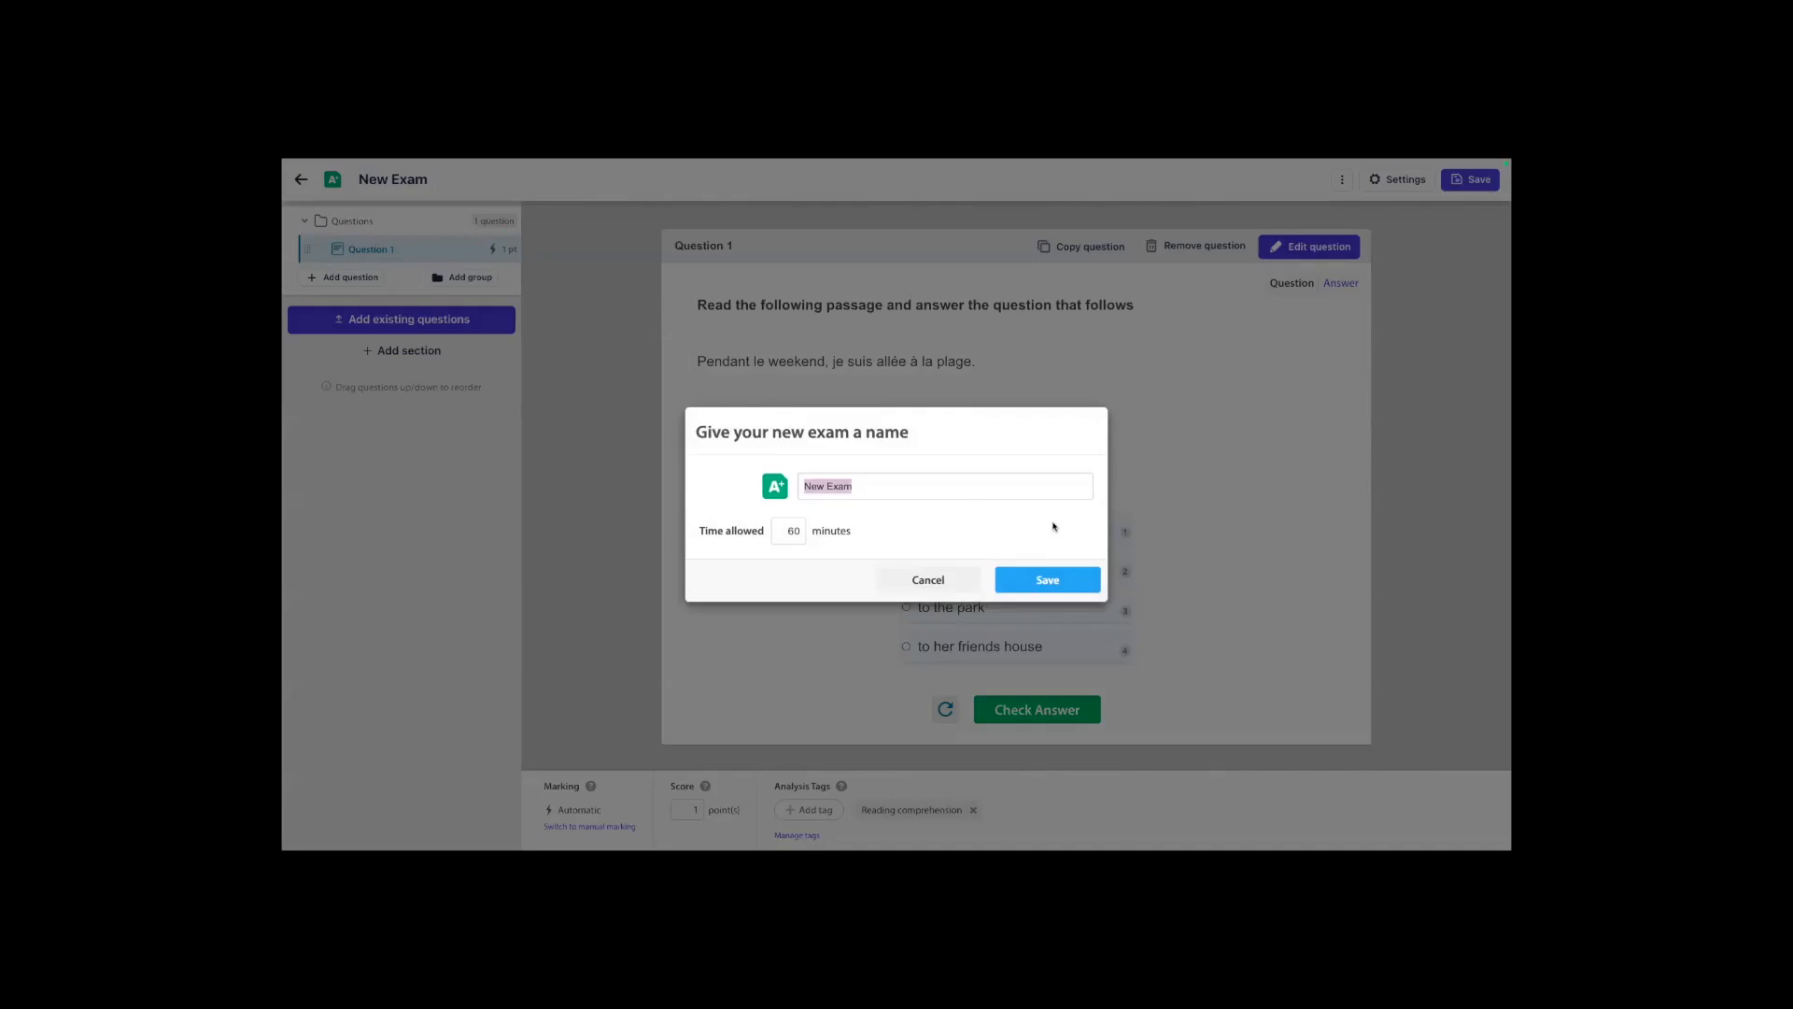
text(YE)
key(BackSpace)
text(E)
key(BackSpace)
key(BackSpace)
text(Year 10 FRENCH)
key(BackSpace)
key(BackSpace)
key(BackSpace)
key(BackSpace)
key(BackSpace)
key(BackSpace)
text(French assessment)
drag(783, 534, 795, 532)
click(1035, 580)
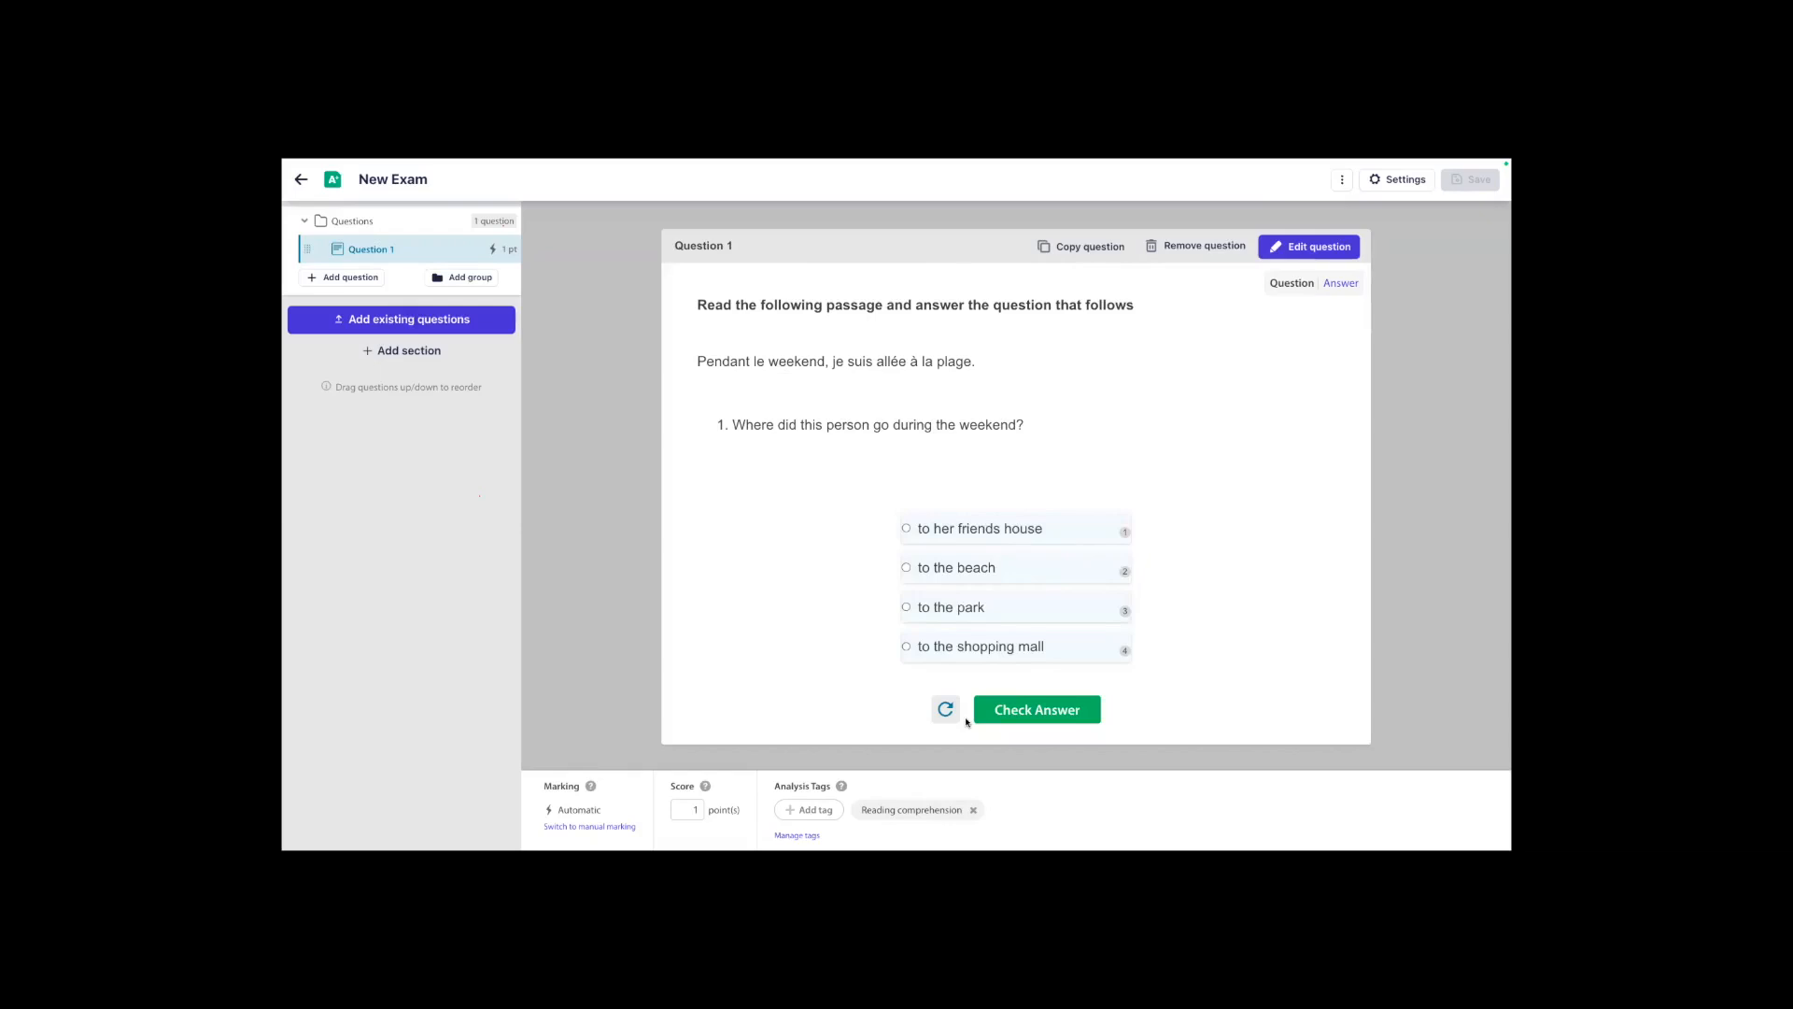
Leave the exam editor and go back to the My Content folder in the French library.
click(301, 181)
mouse_move(316, 233)
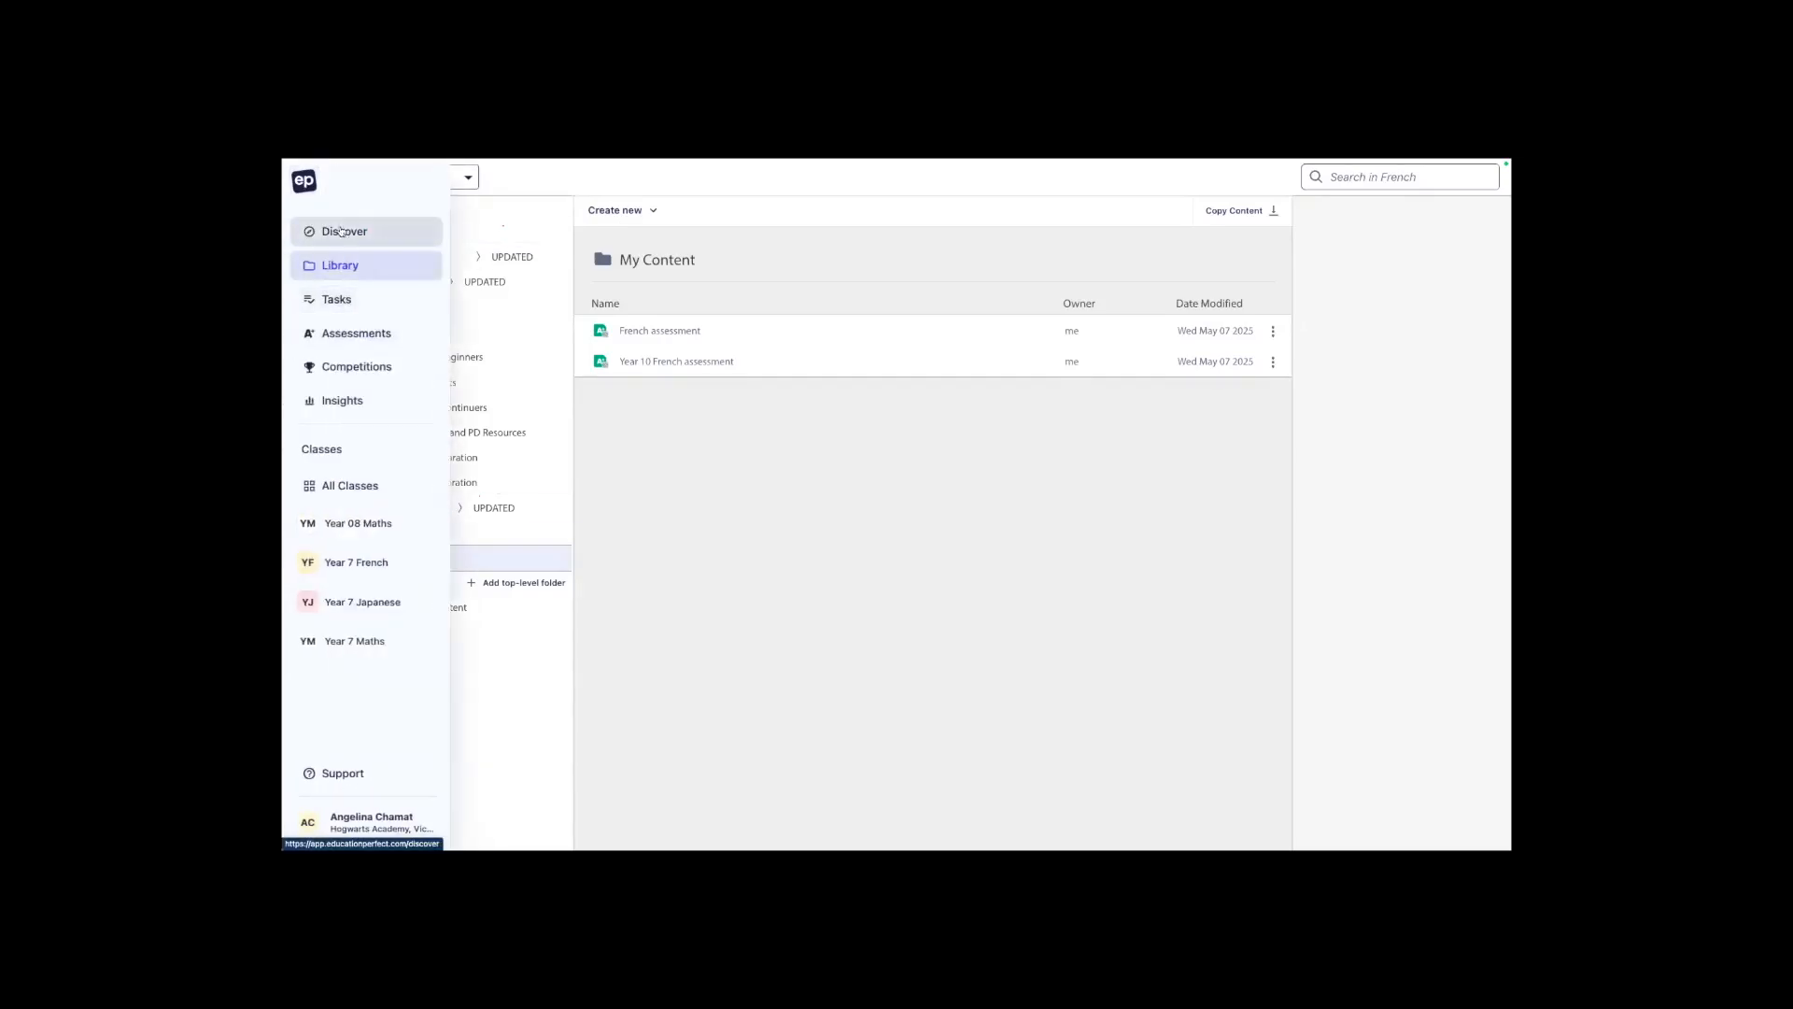
click(323, 232)
mouse_move(336, 266)
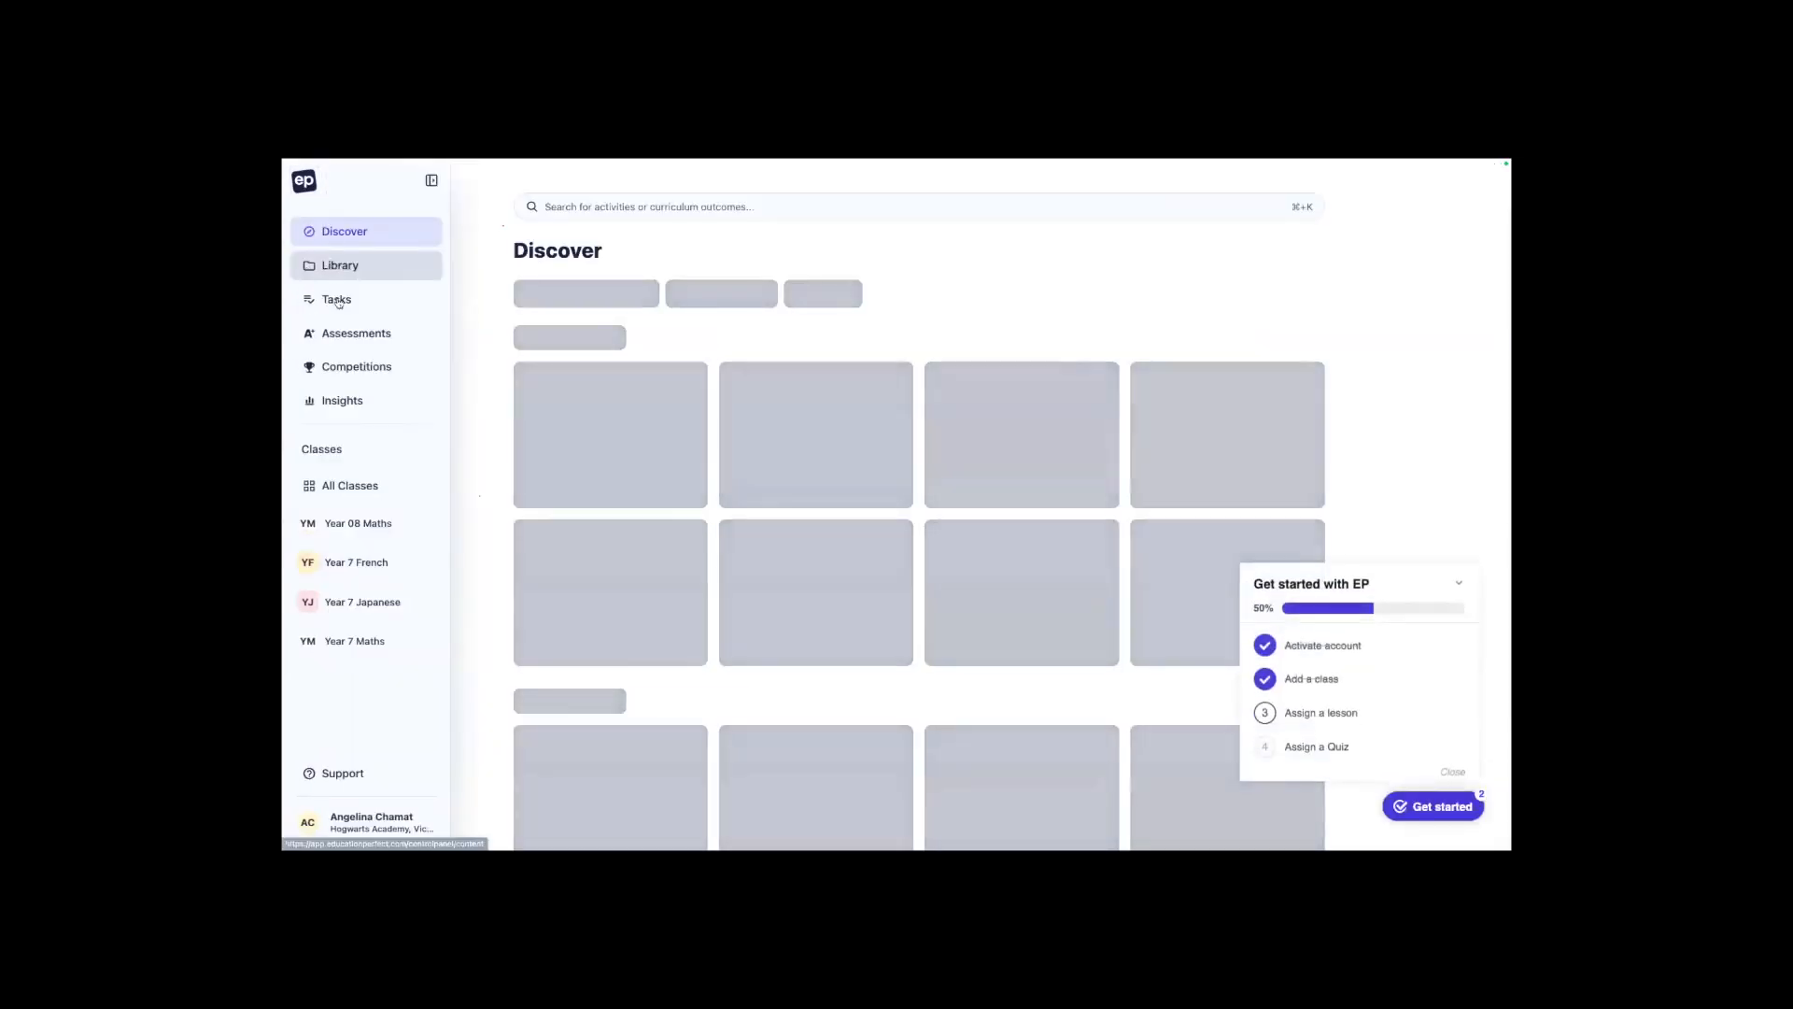
click(338, 300)
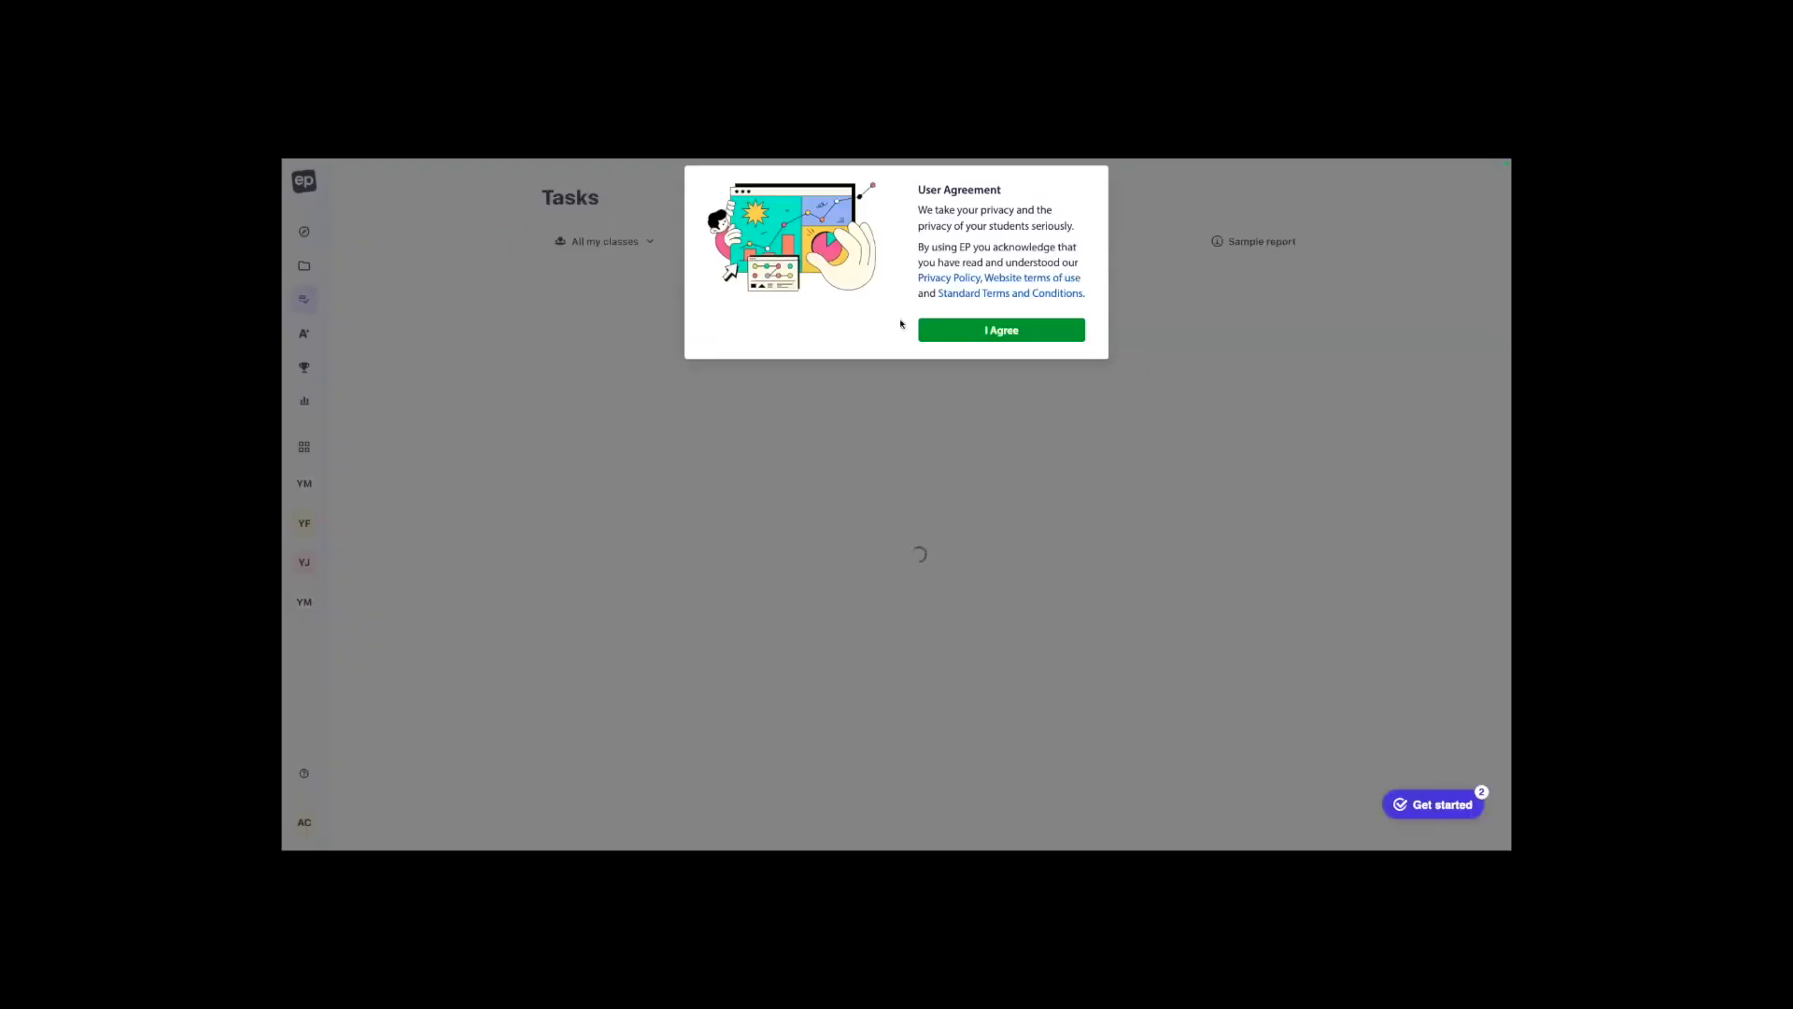
click(1001, 330)
click(430, 267)
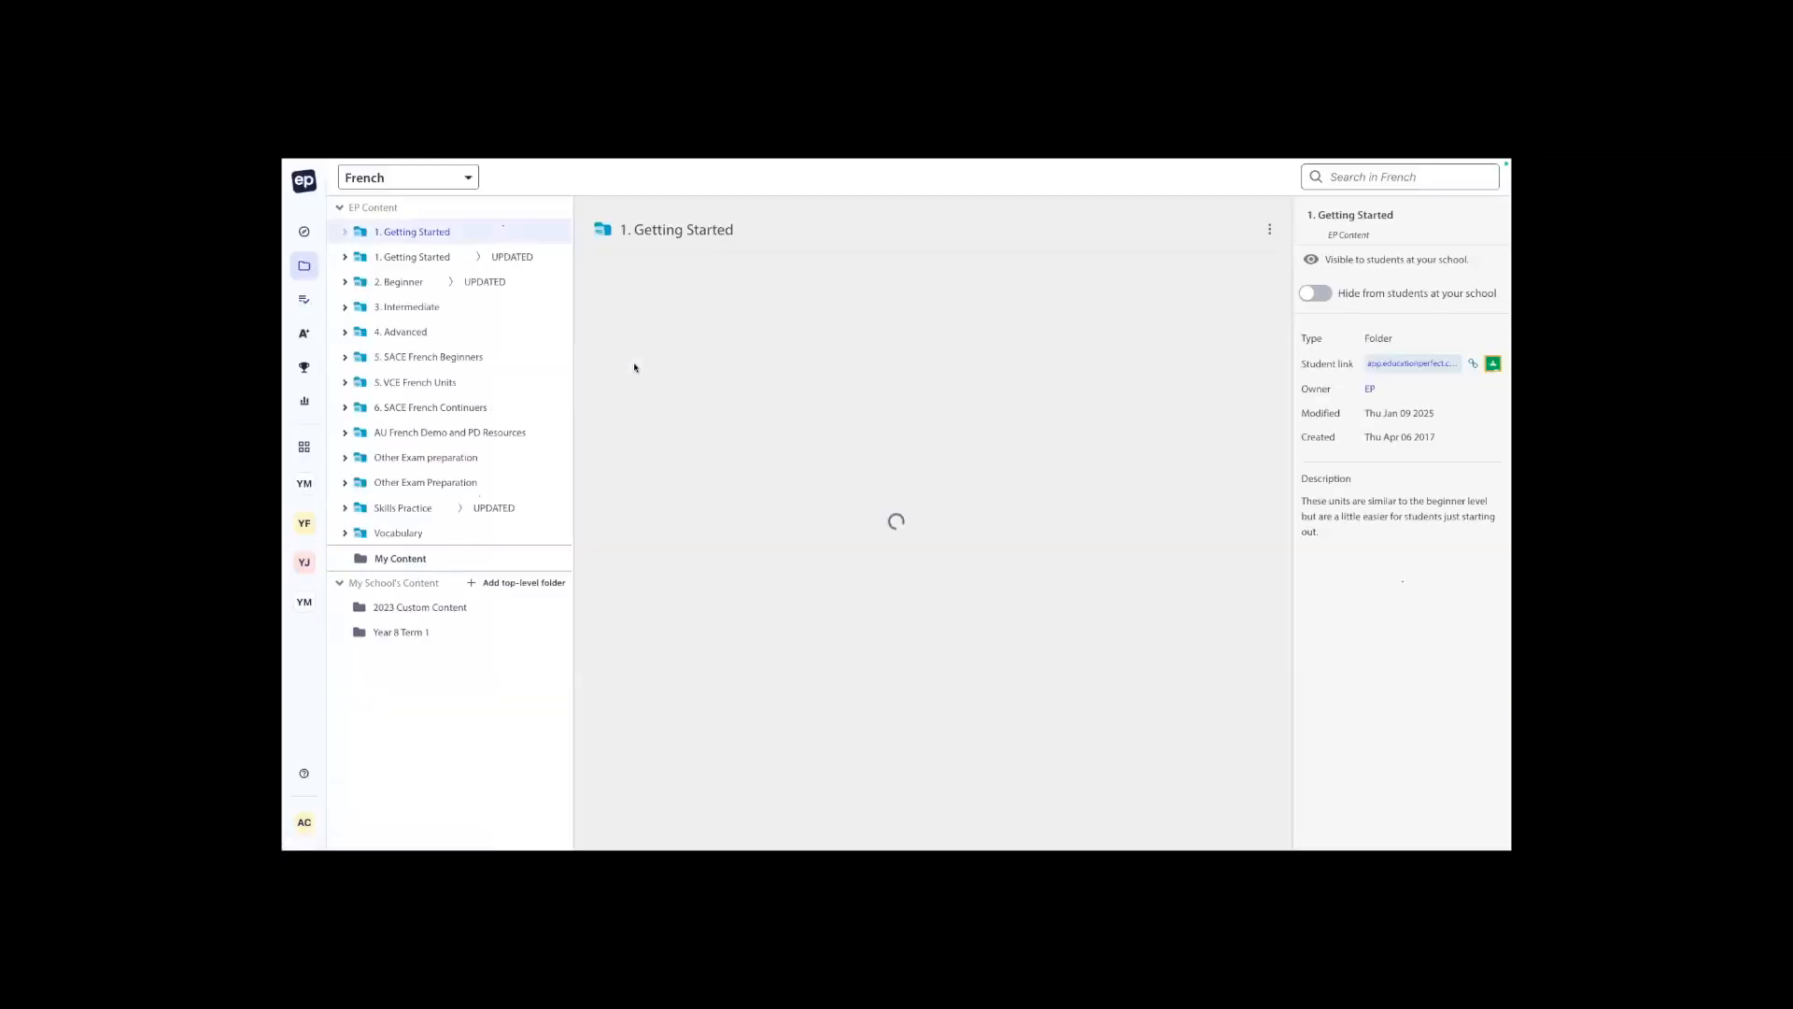
click(399, 810)
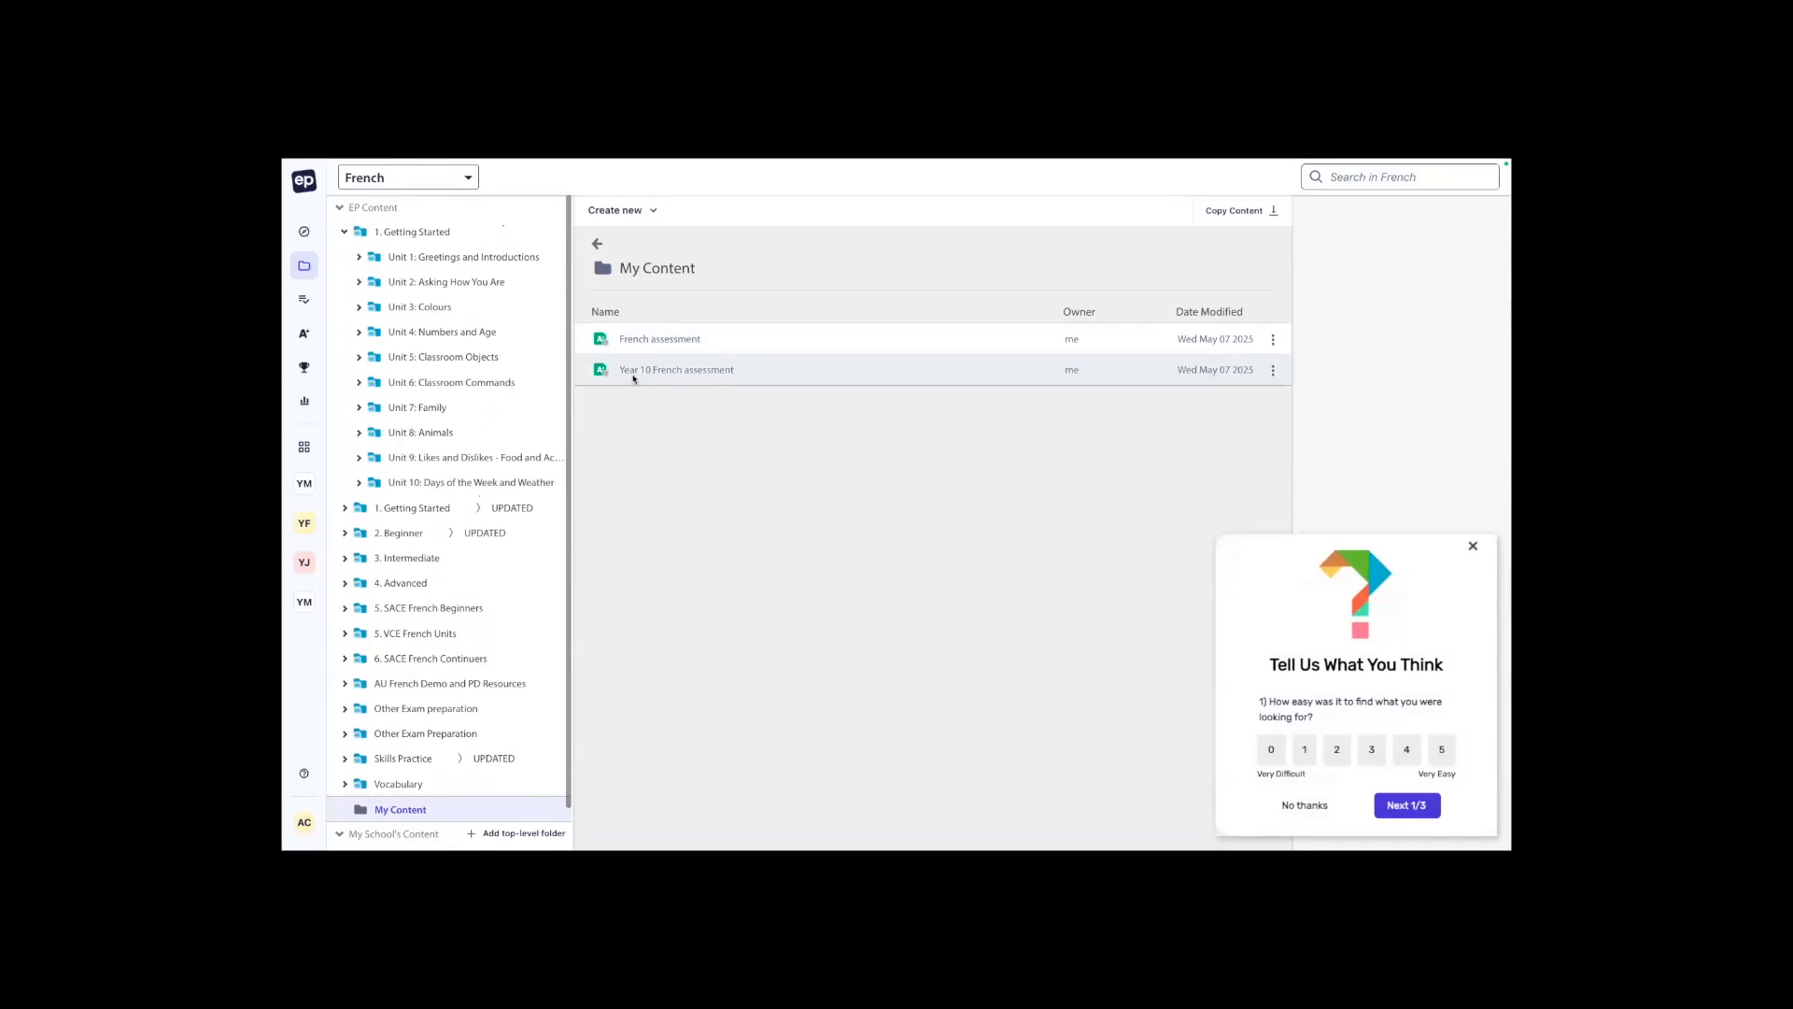
Open the "Year 10 French assessment" exam for editing and return to the library.
double_click(740, 373)
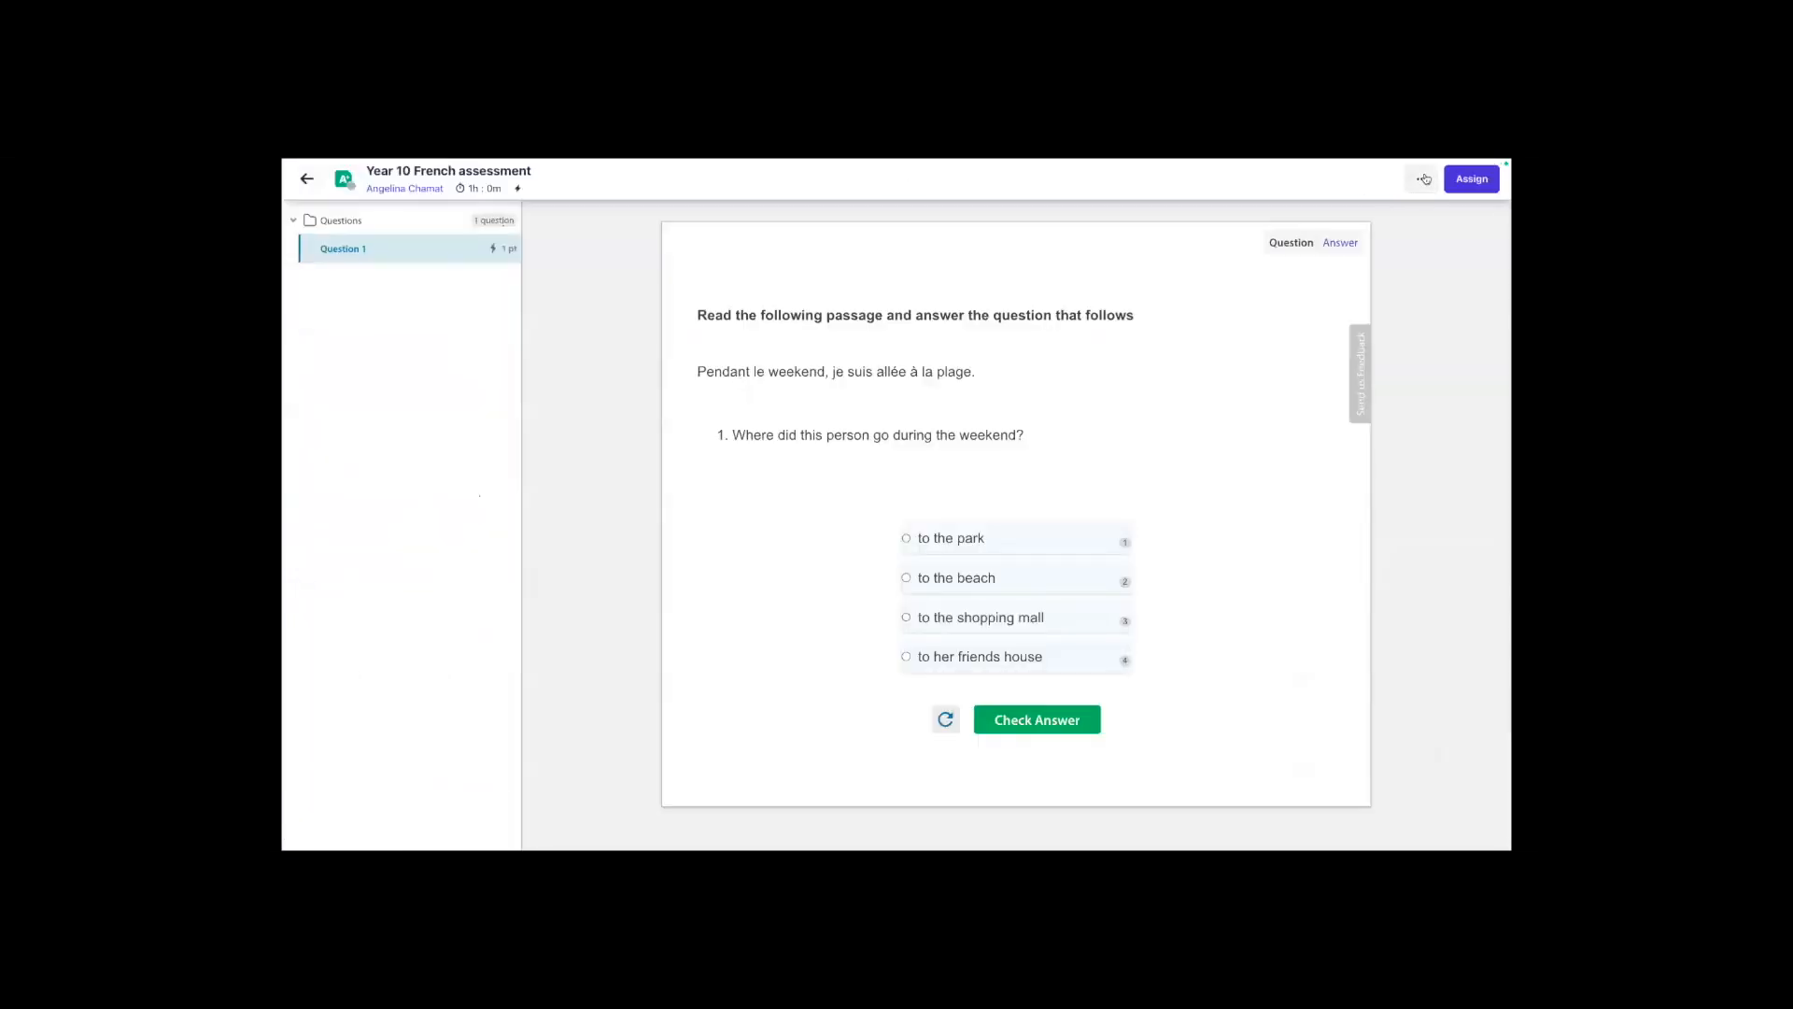
click(1424, 178)
click(1376, 219)
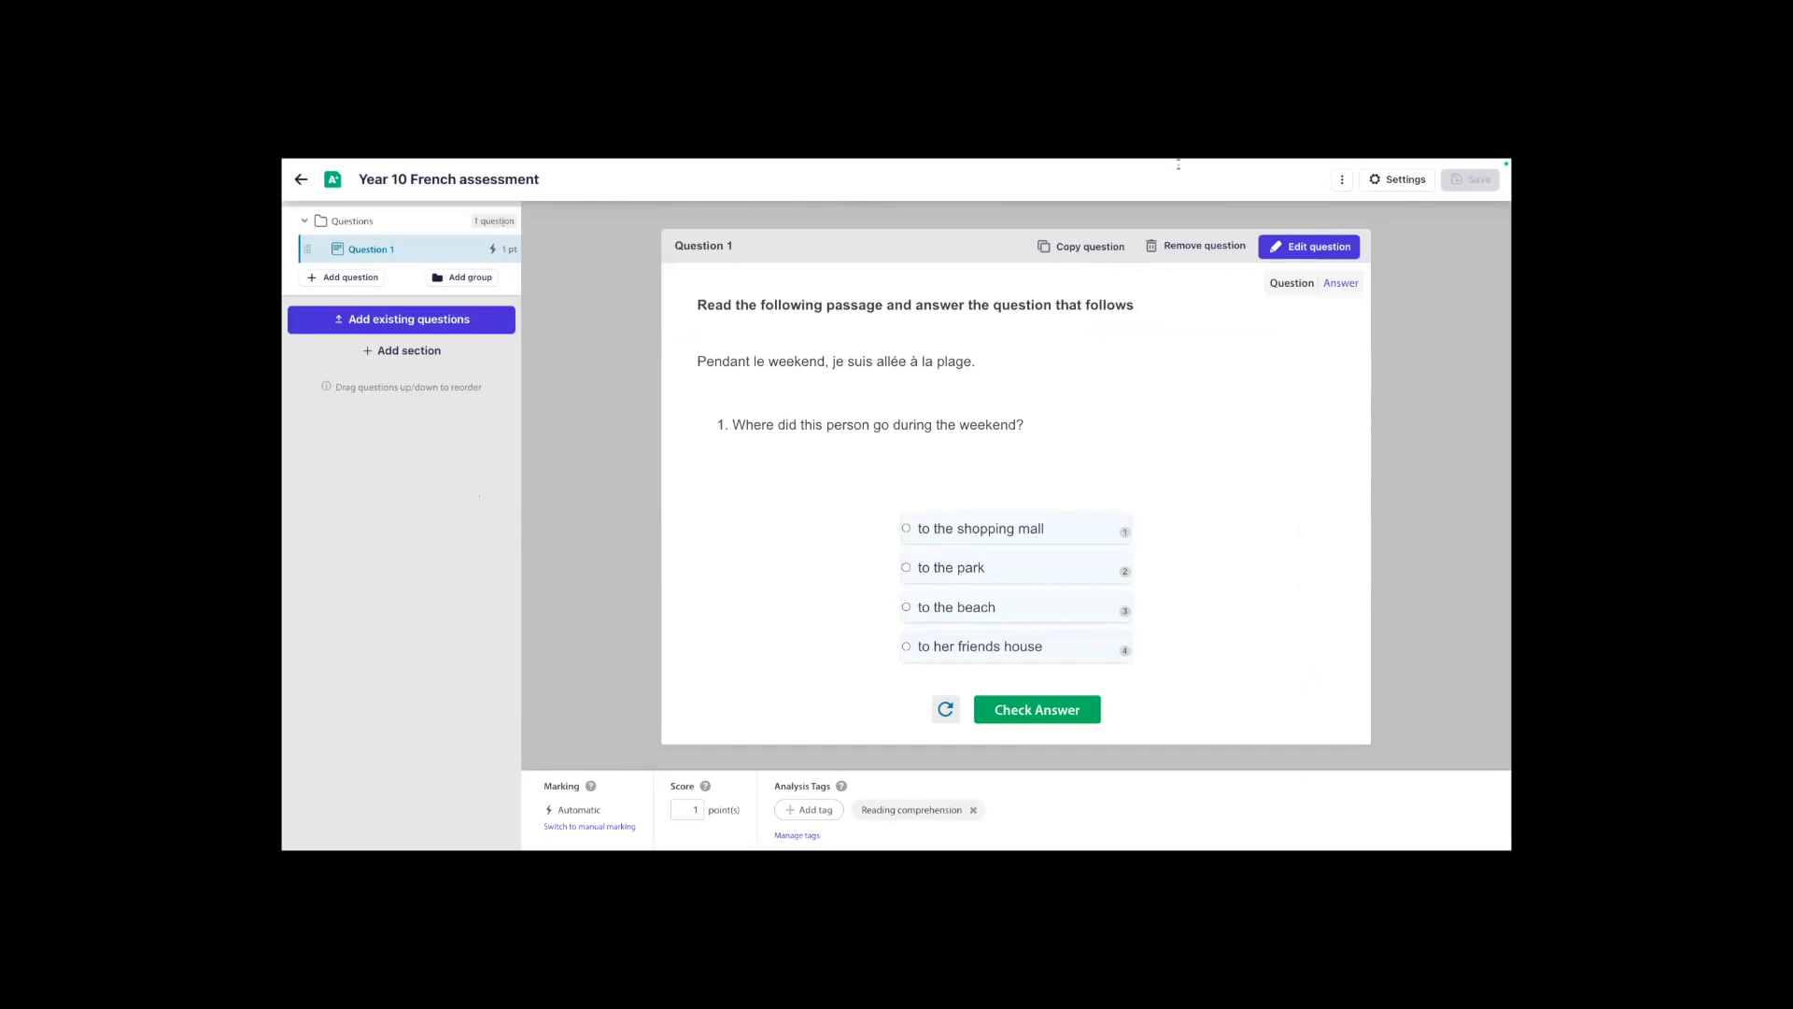
click(300, 178)
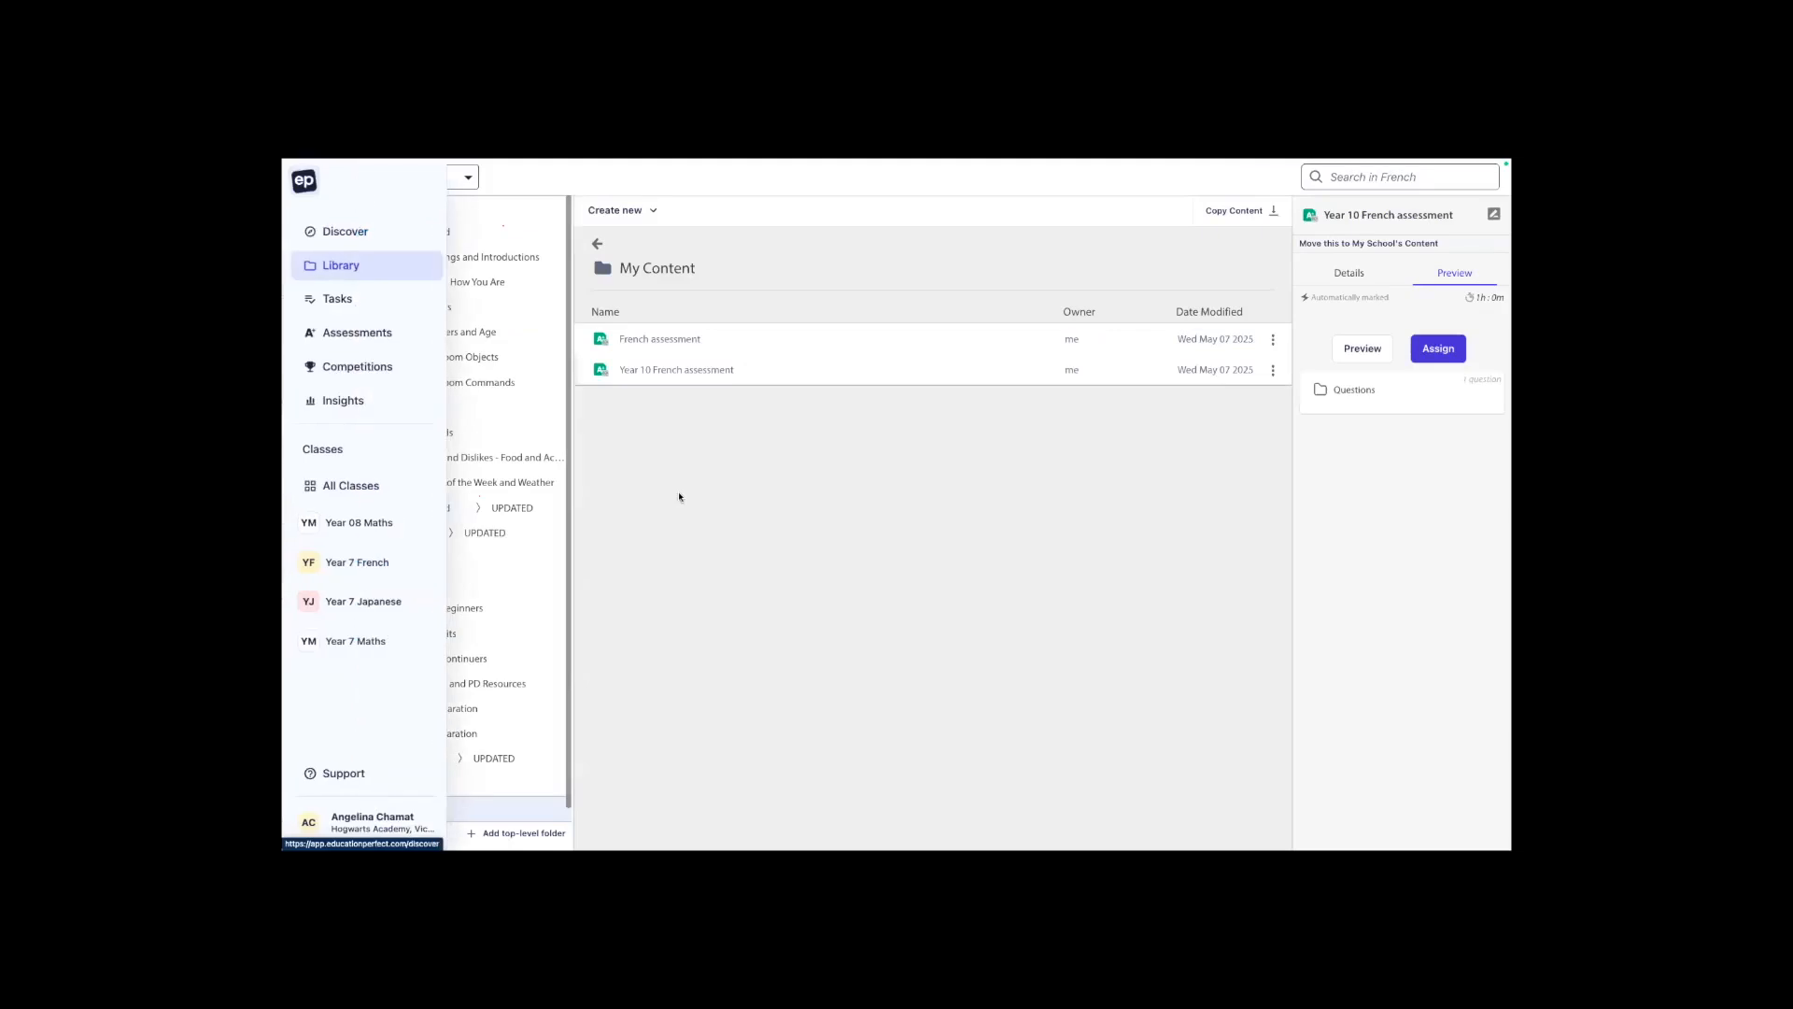
Create a top-level folder named "Year 10 French assessment" under My School's Content.
scroll(517, 720, down, 1)
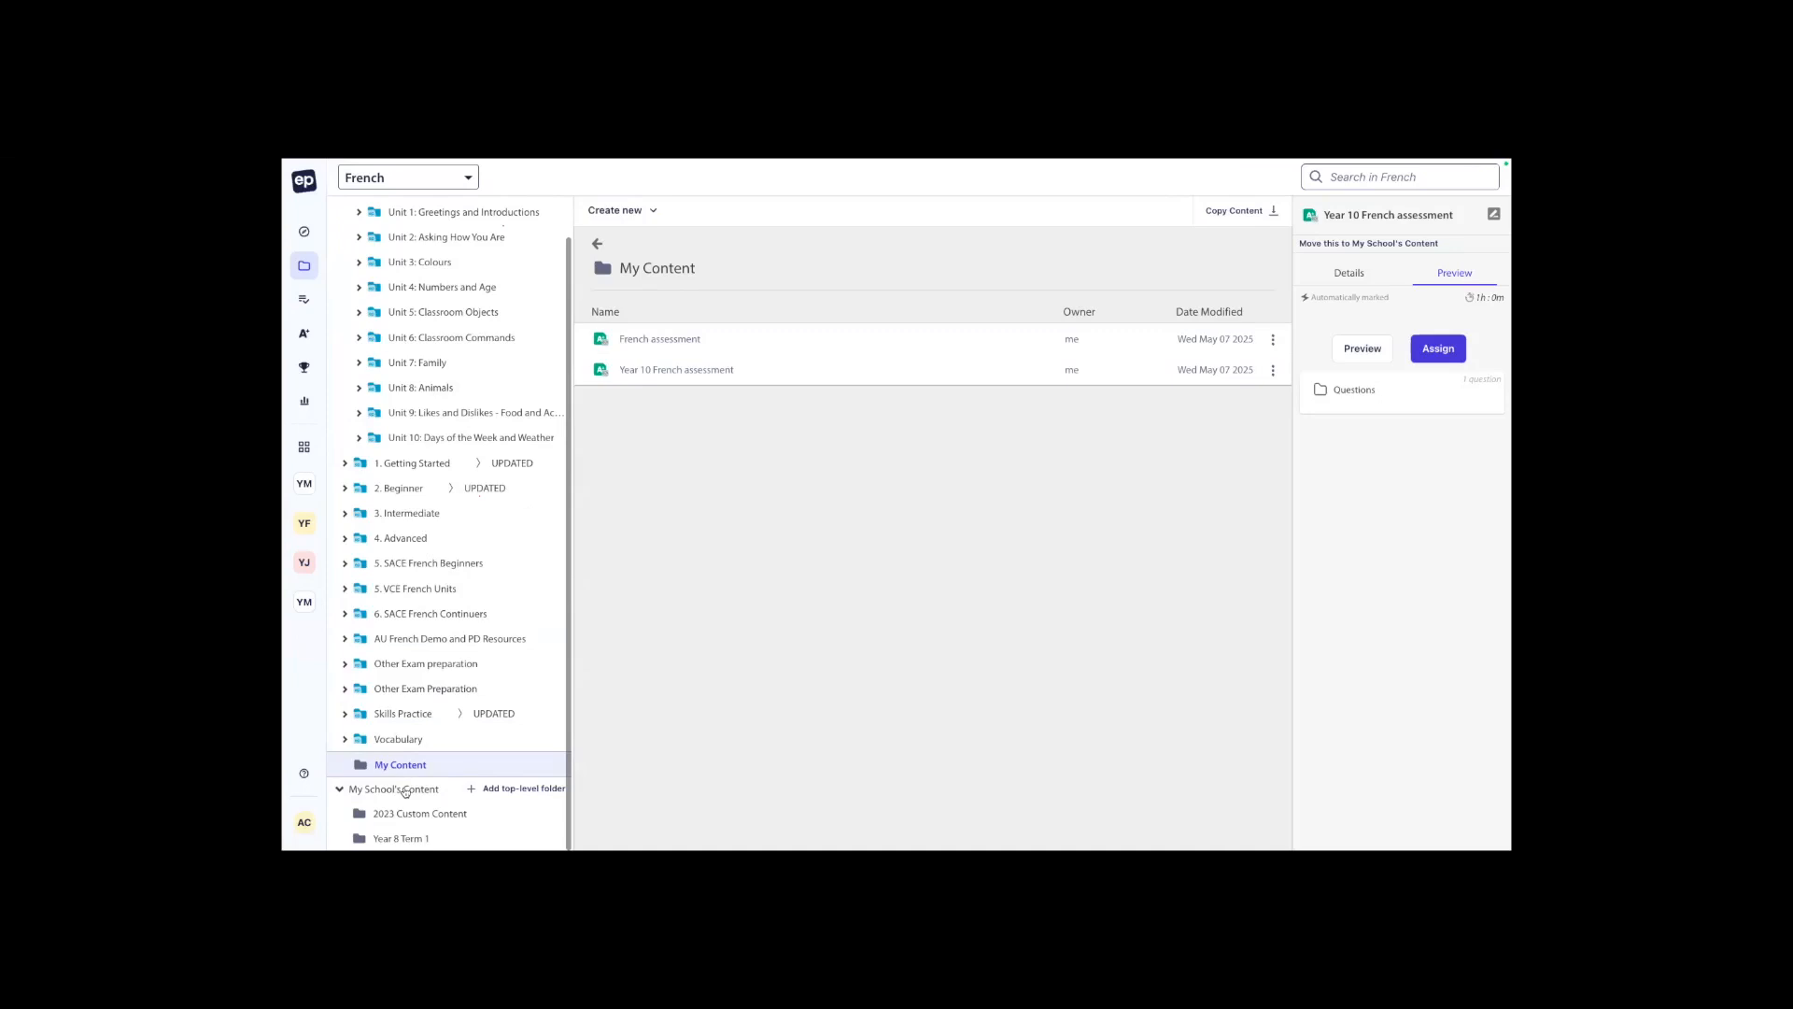
click(519, 797)
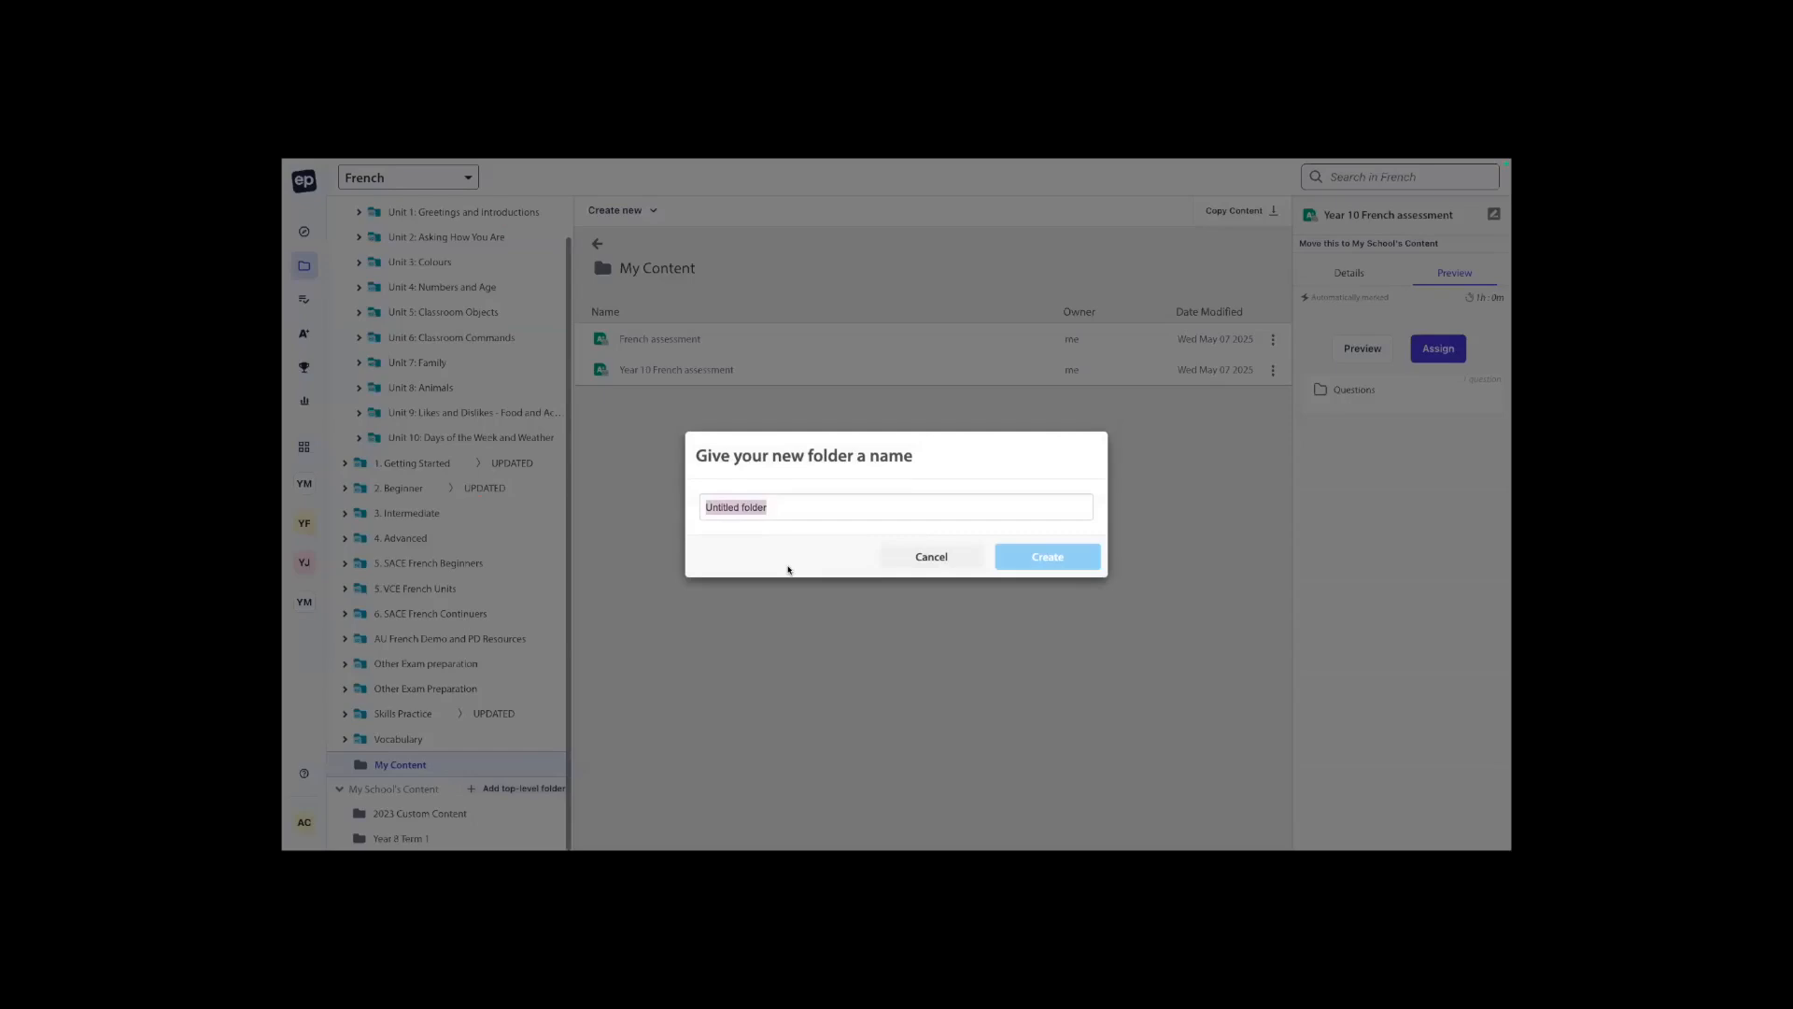
text(Year 10 F)
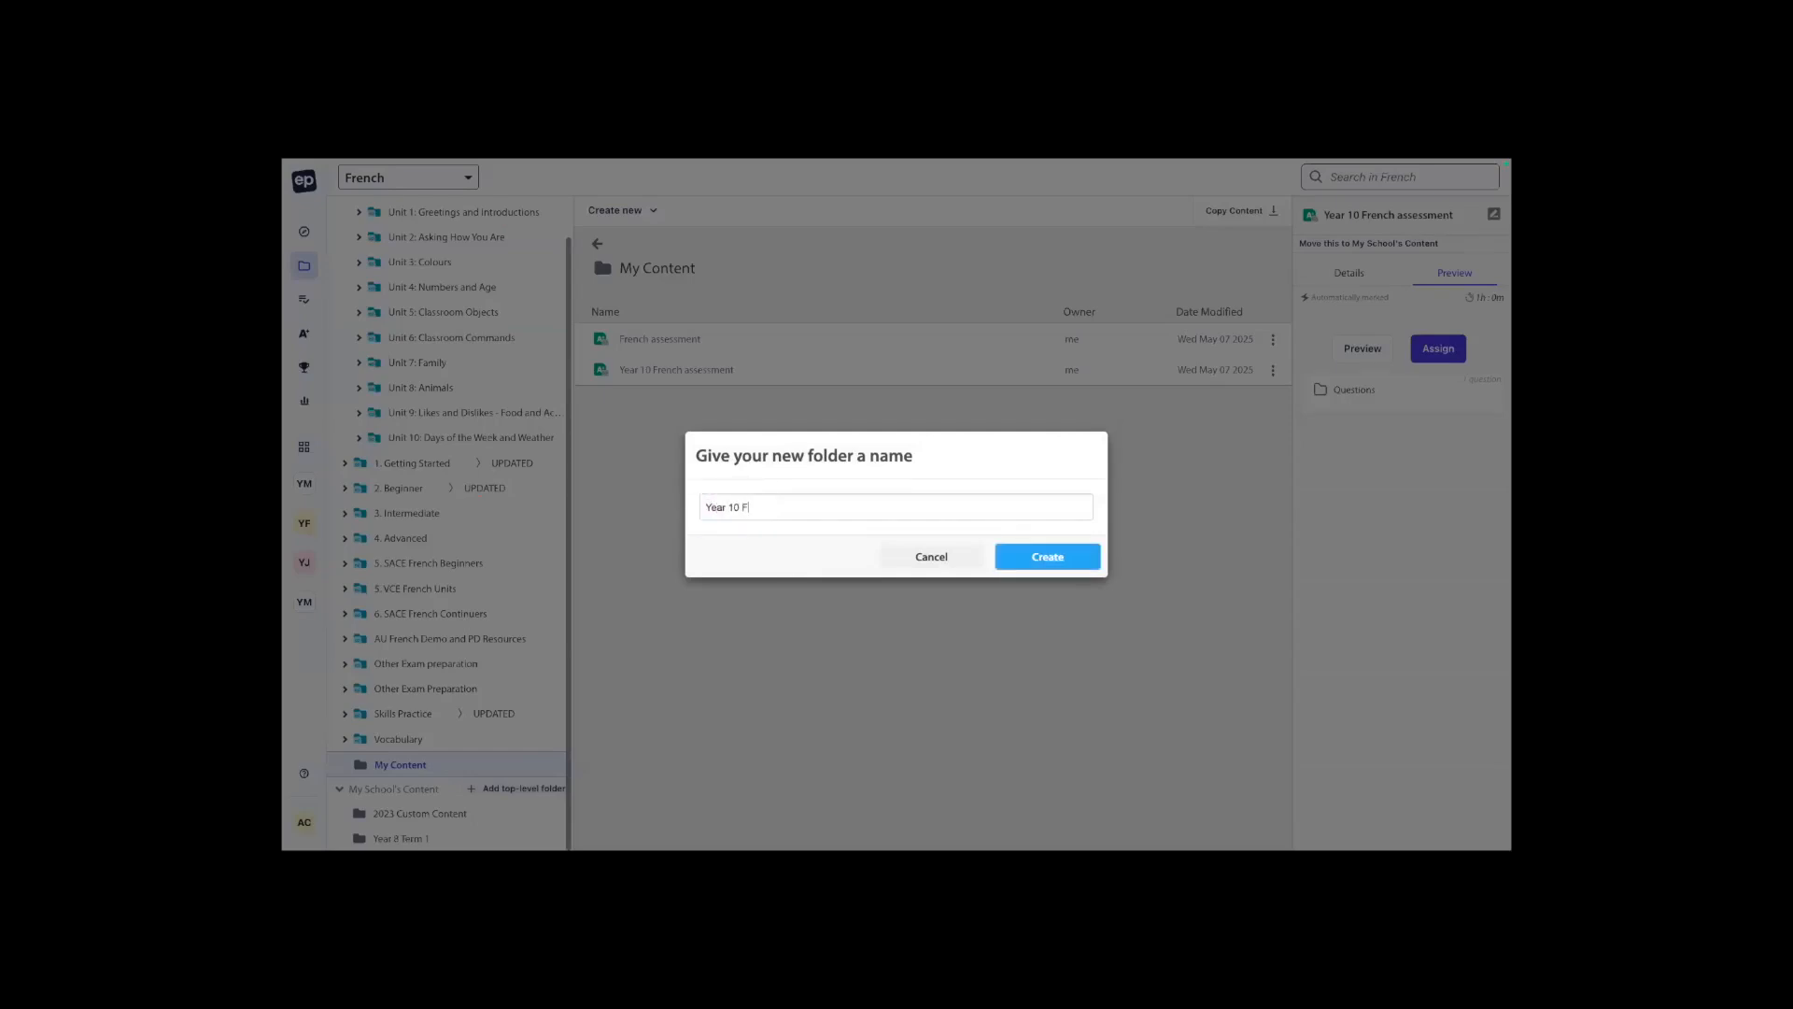
text(rench assessment)
key(Return)
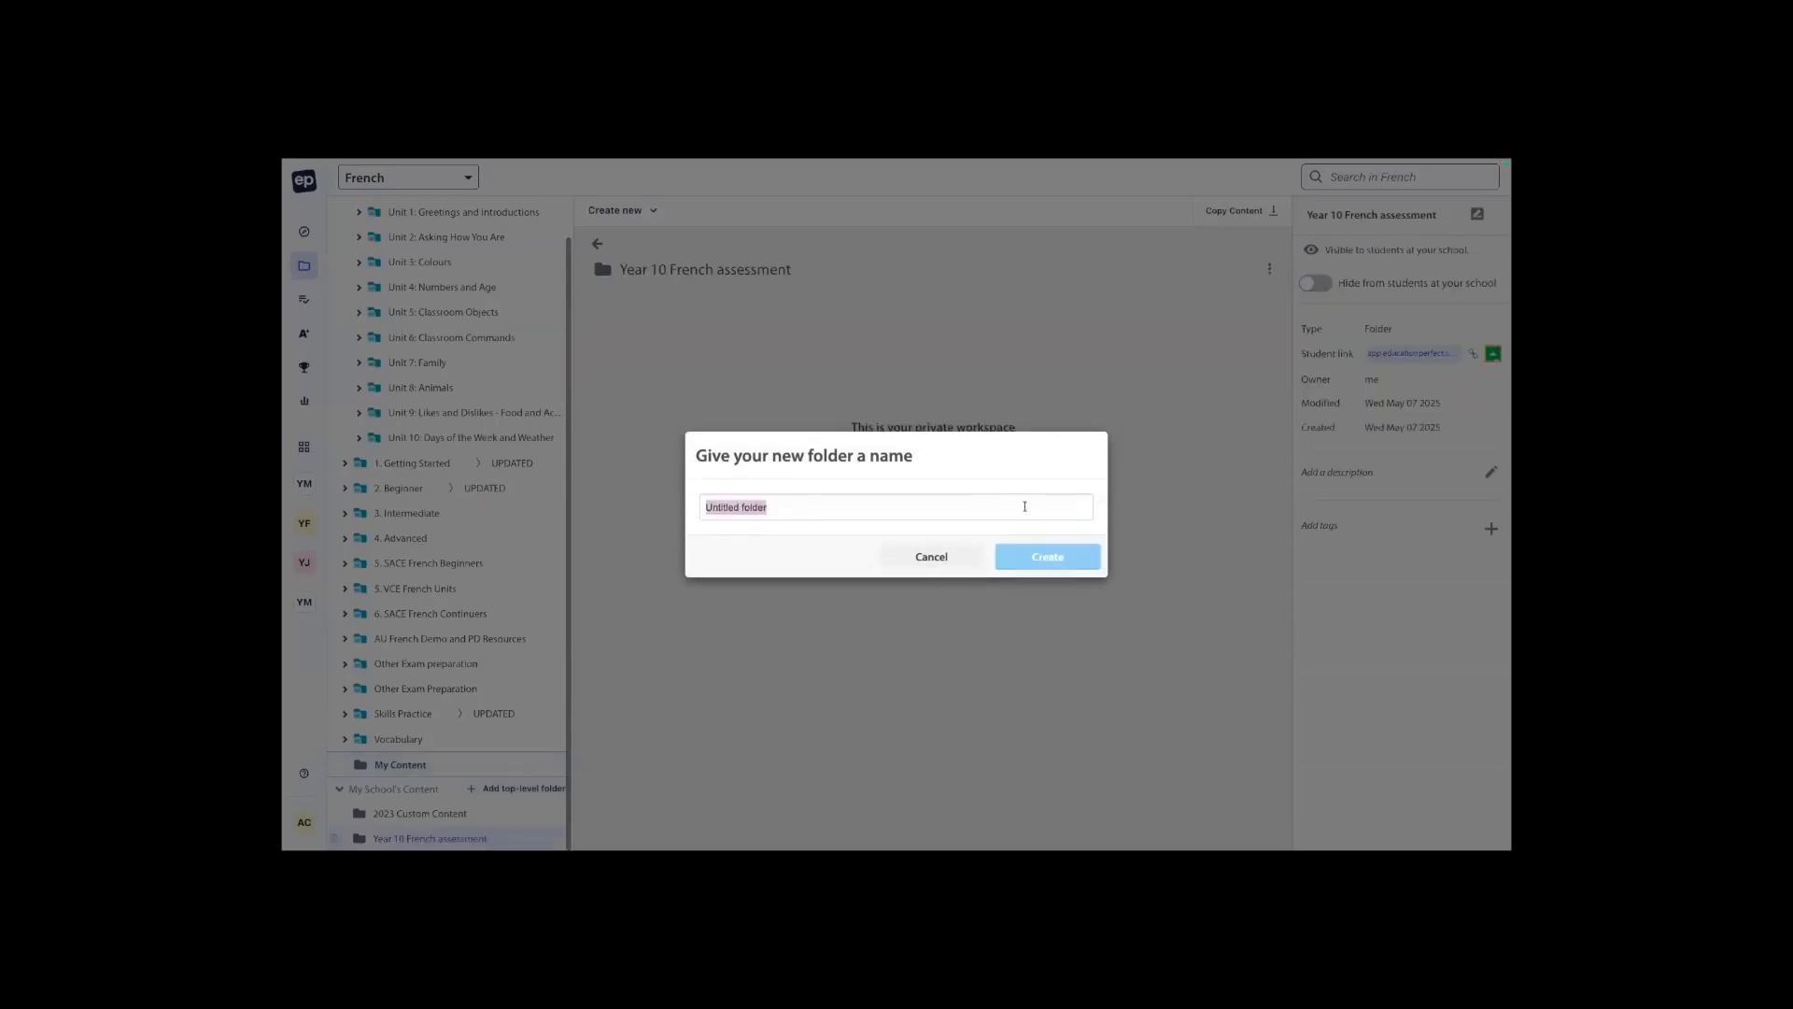
click(948, 557)
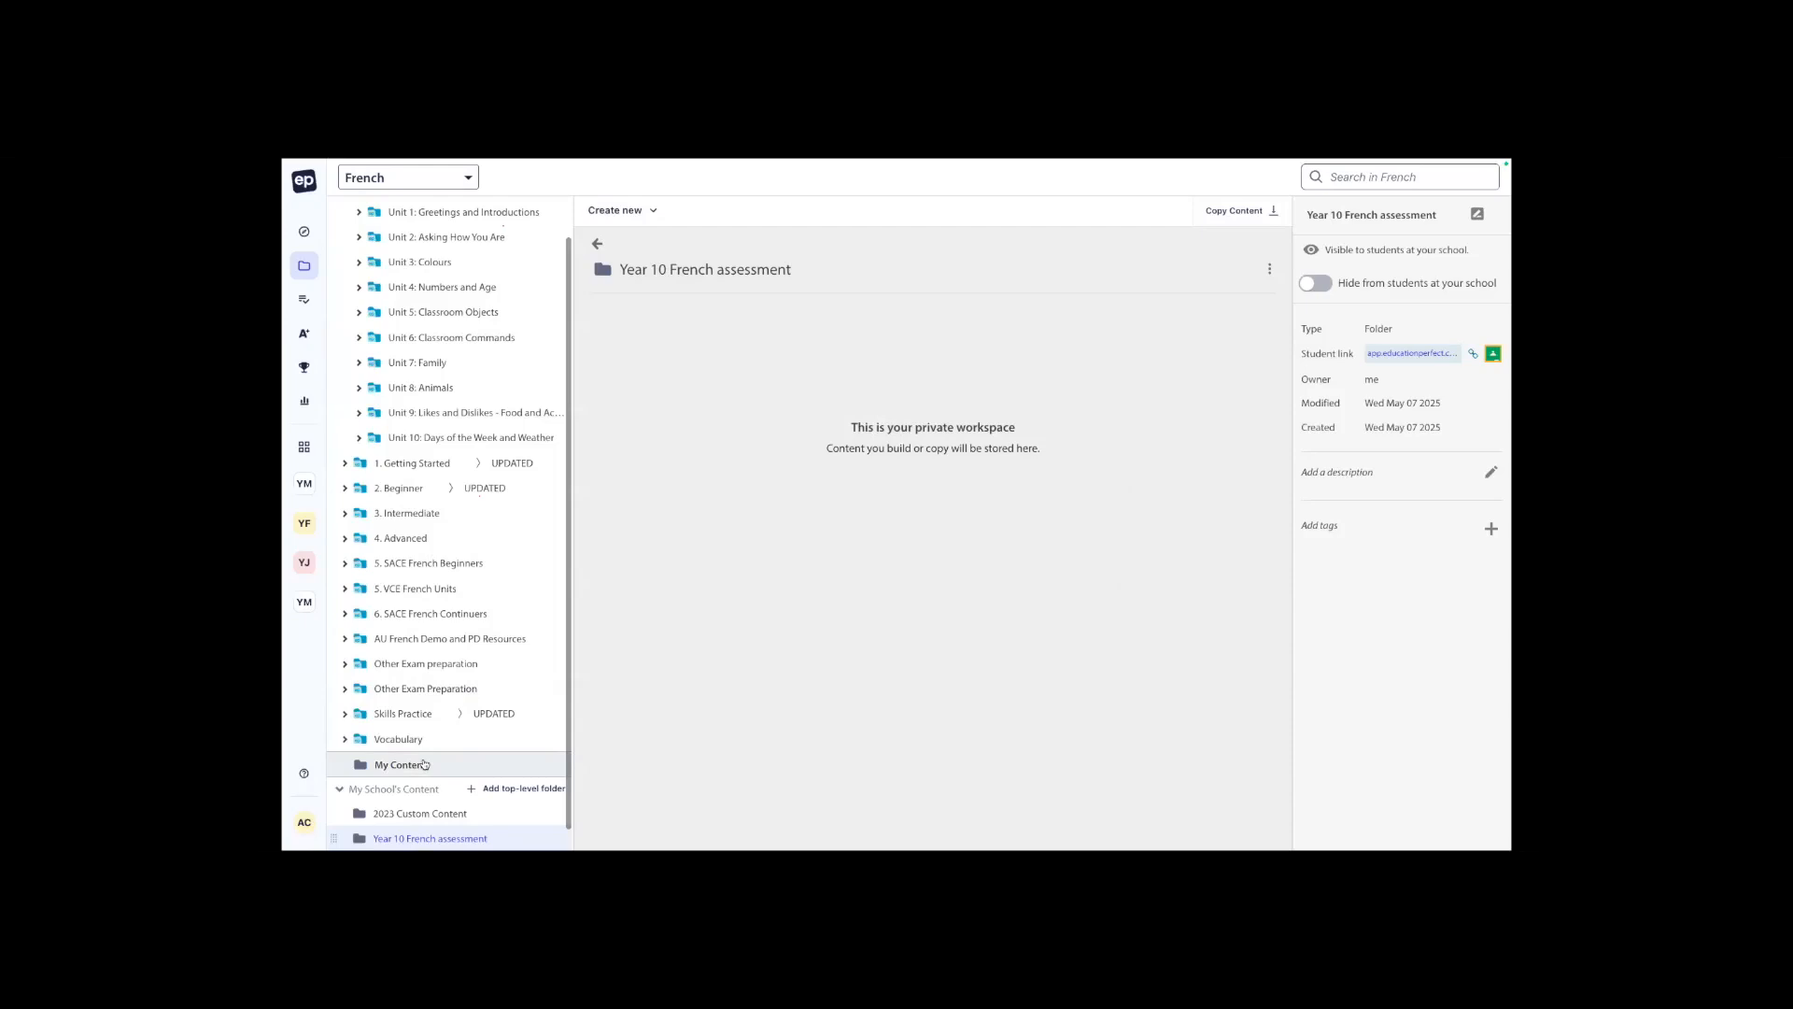
Move the "French assessment" exam from My Content into the school folder "Year 10 French assessment".
click(423, 764)
click(681, 342)
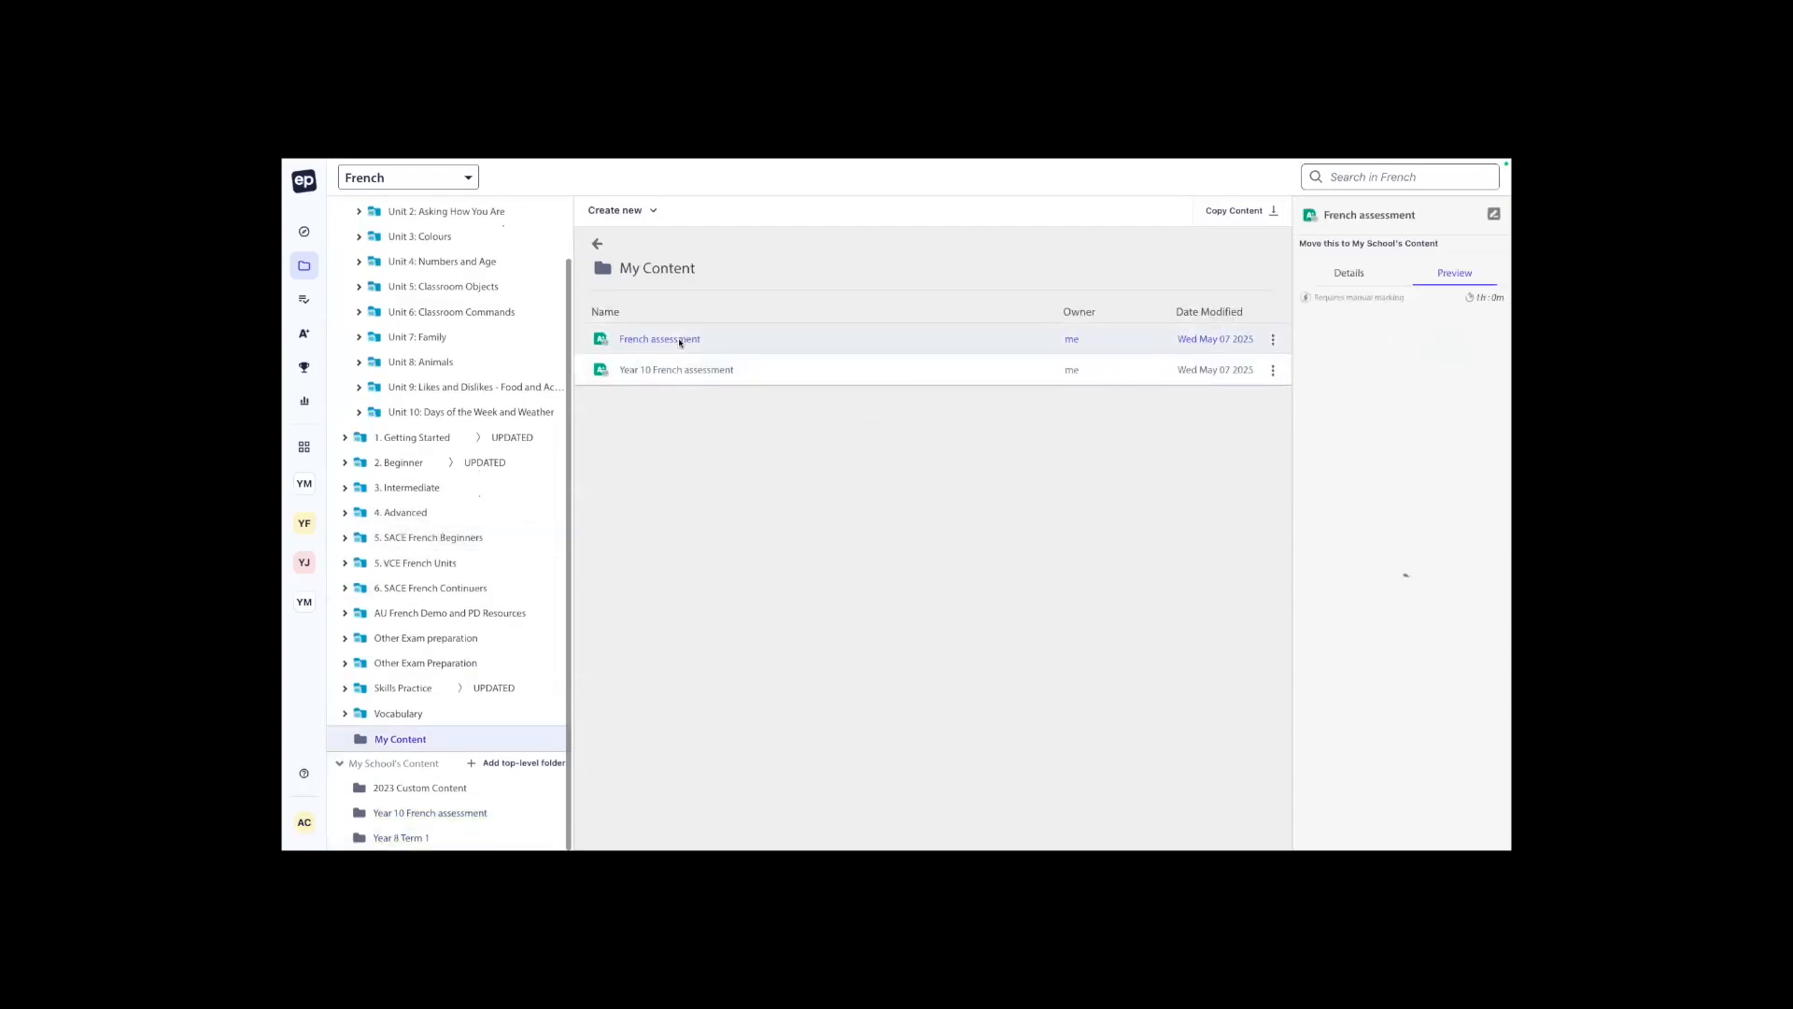
drag(684, 343, 454, 805)
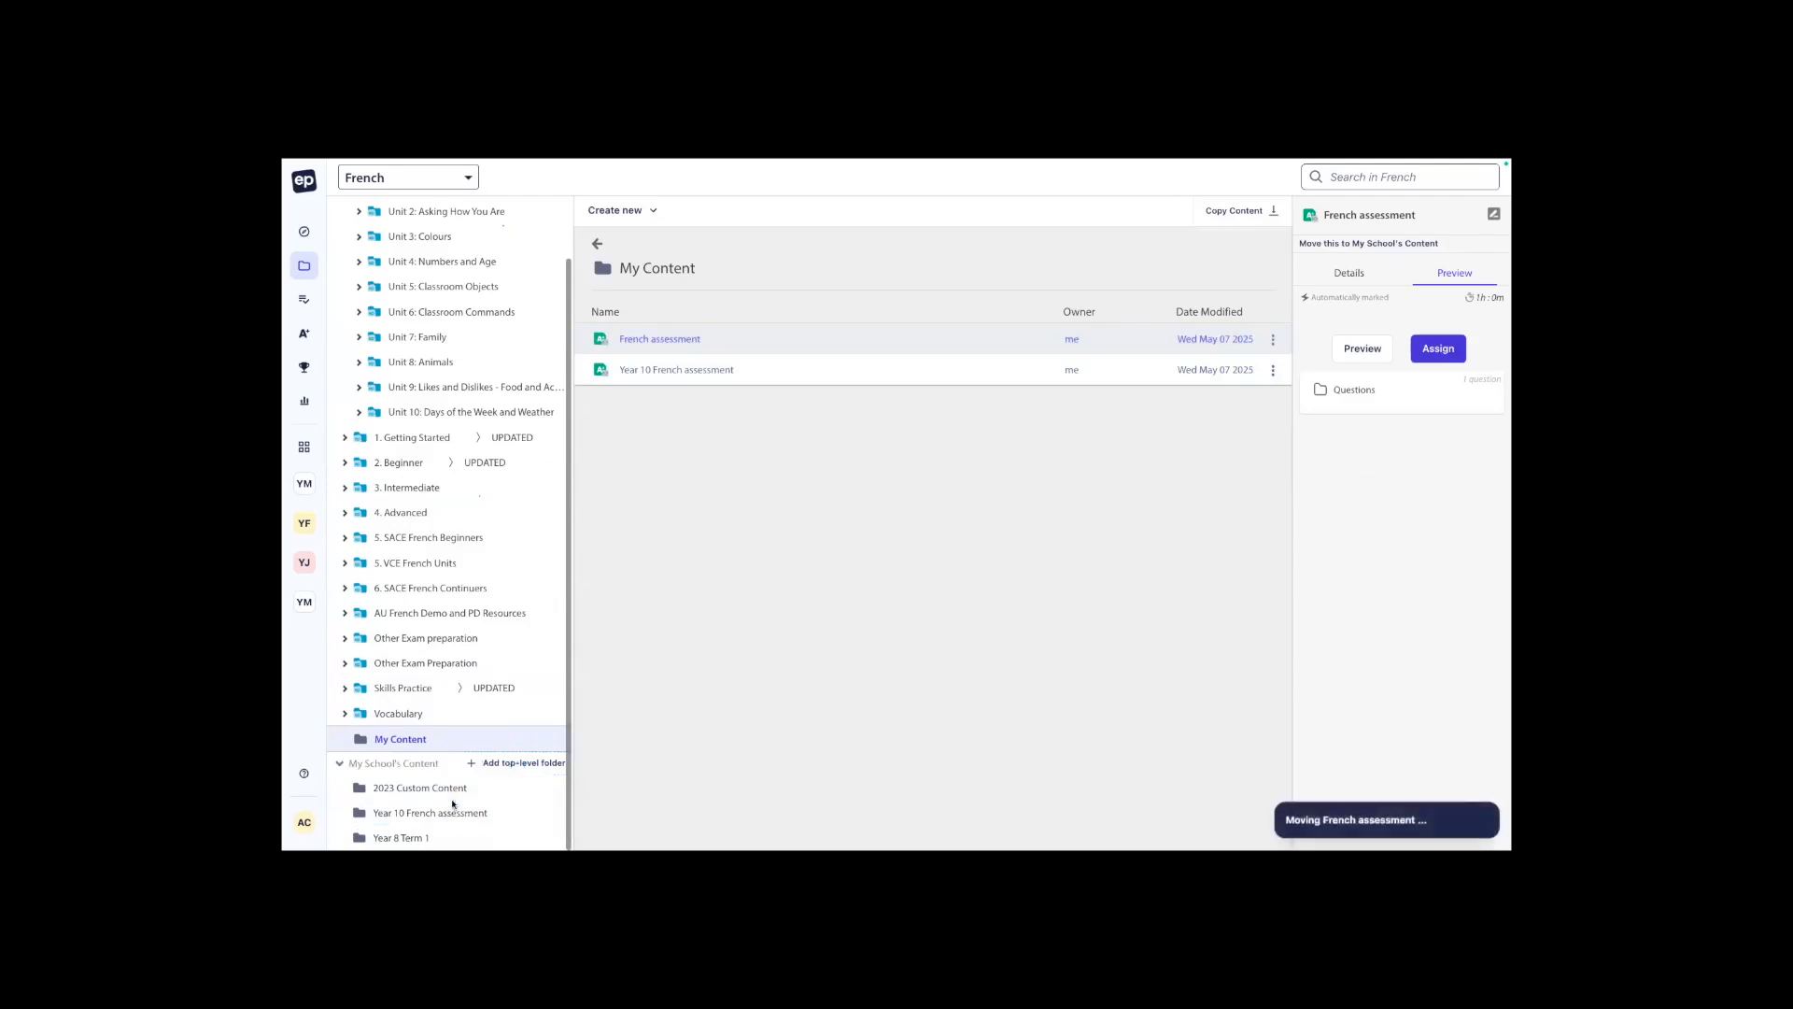
Preview the moved "French assessment" exam and copy its teacher link.
right_click(696, 340)
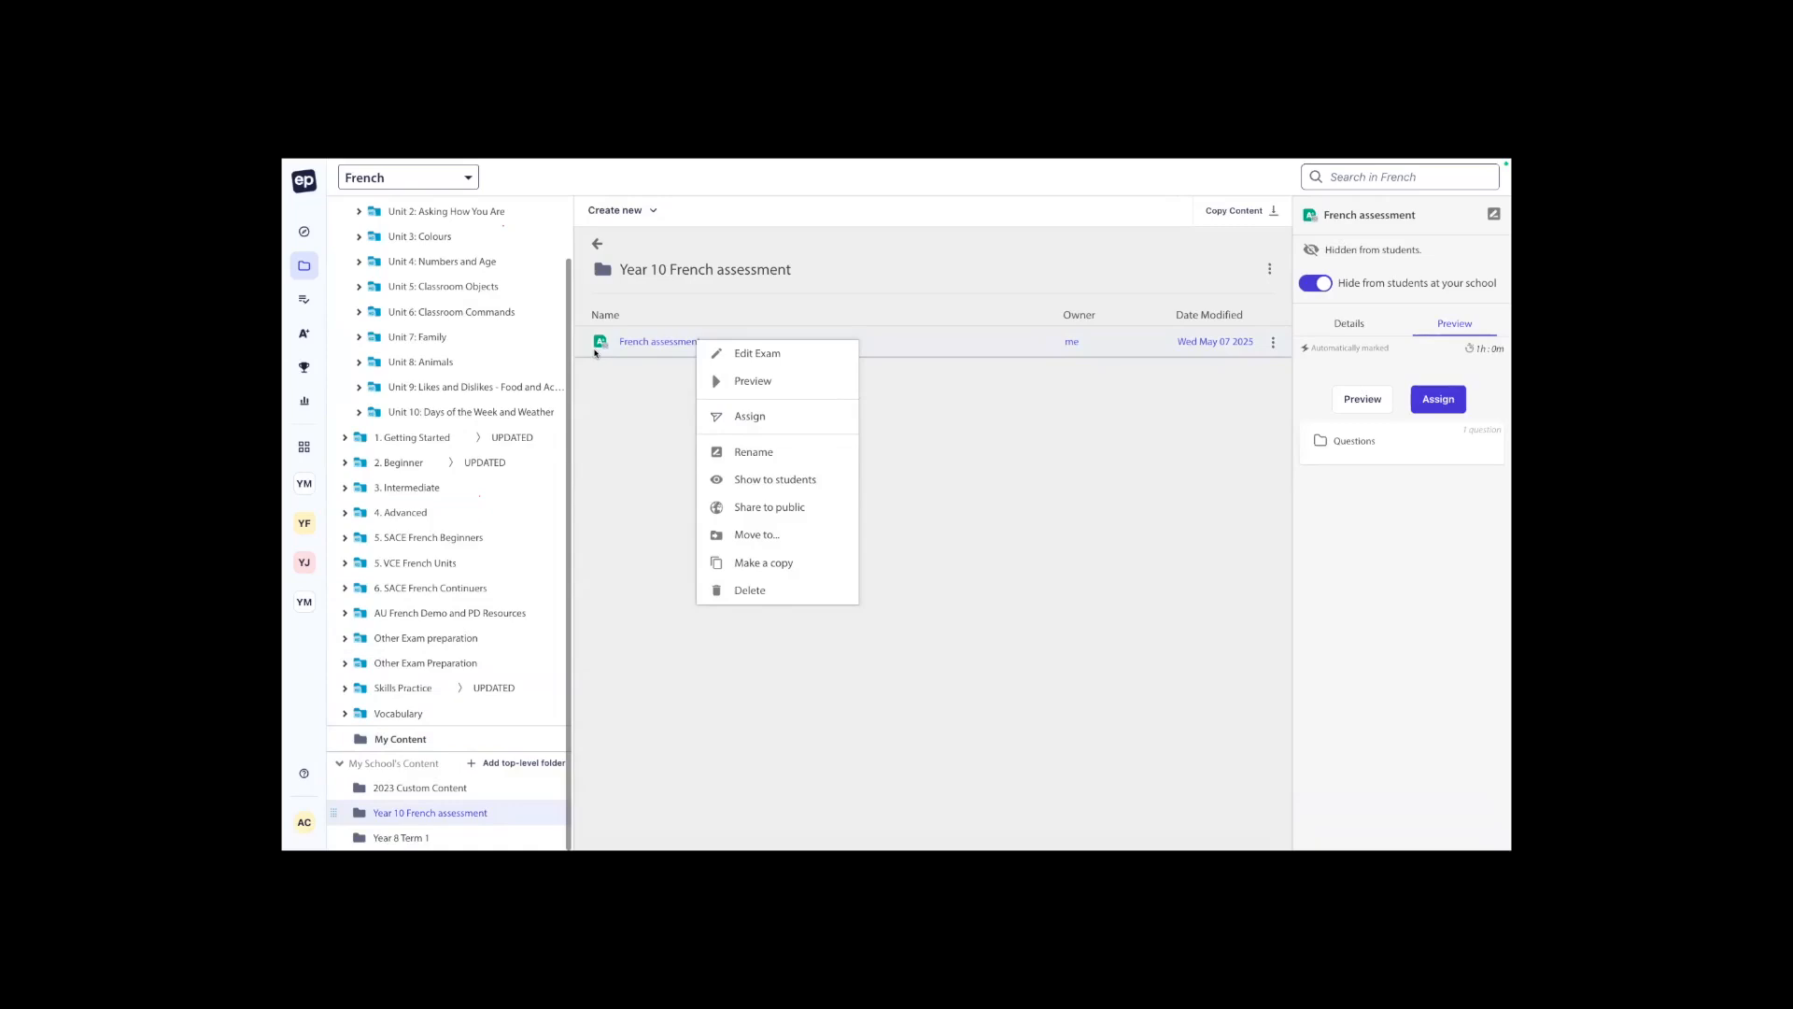
click(638, 400)
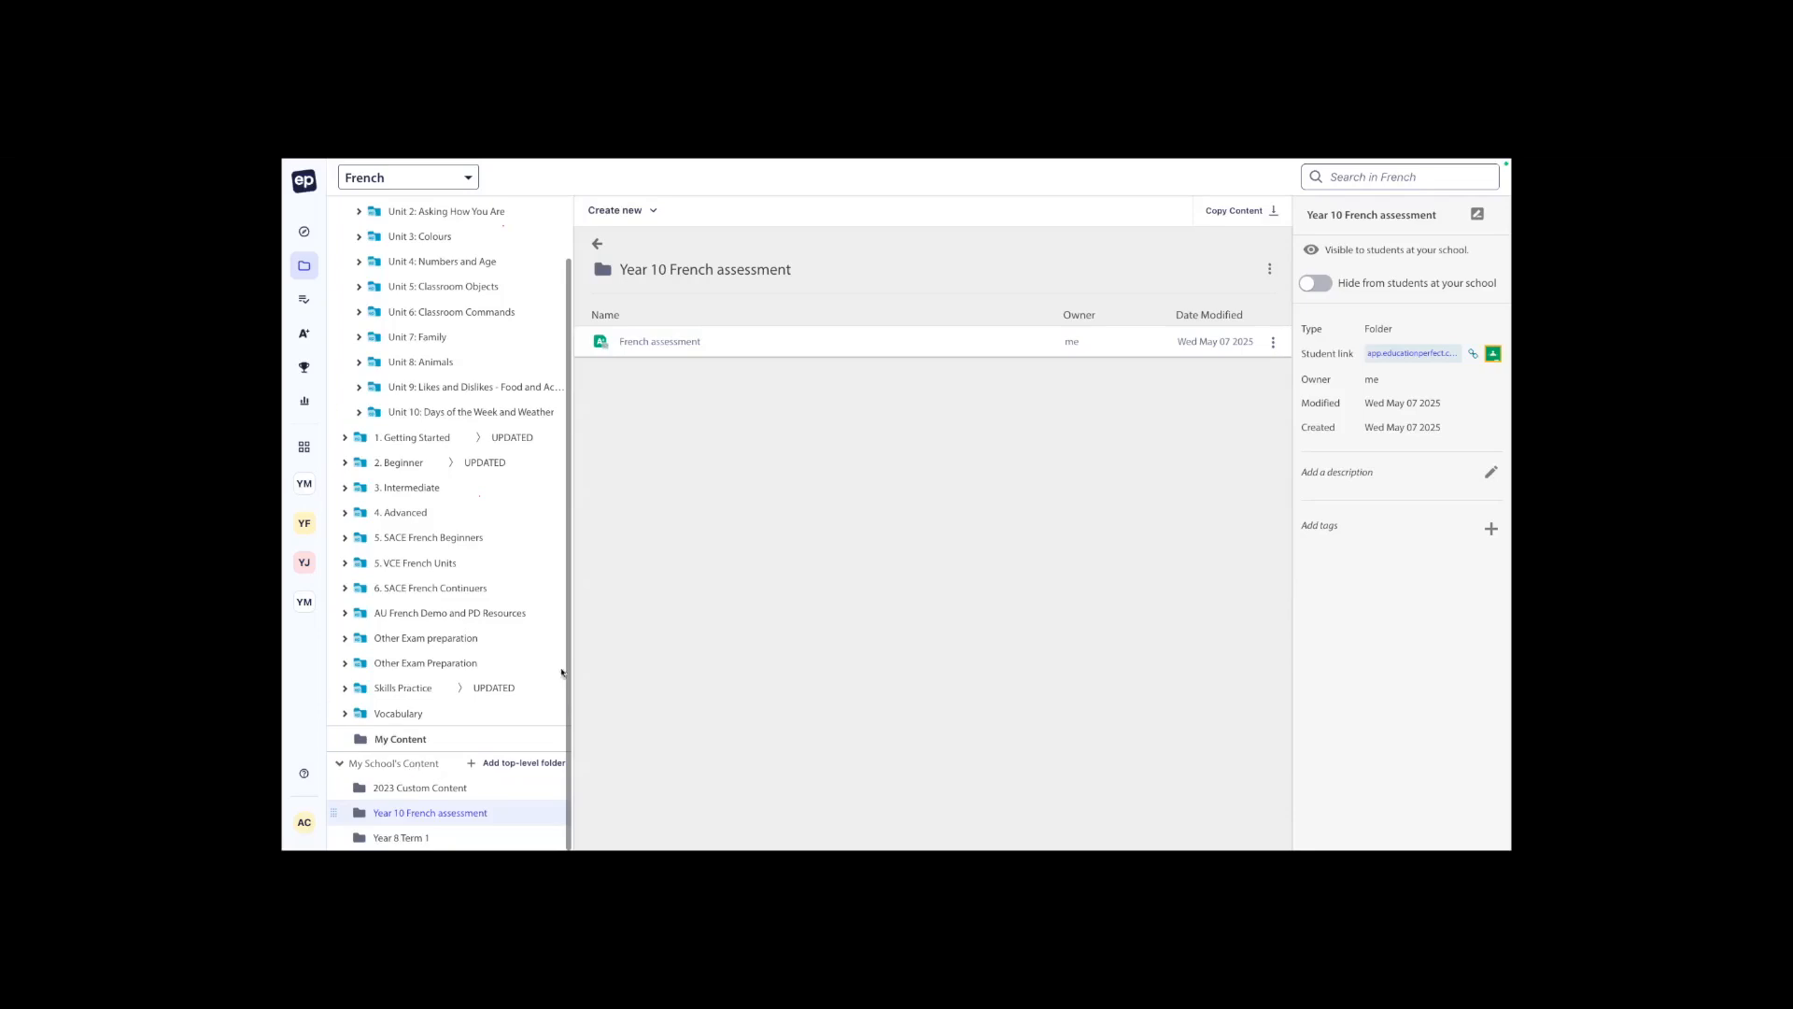
right_click(672, 349)
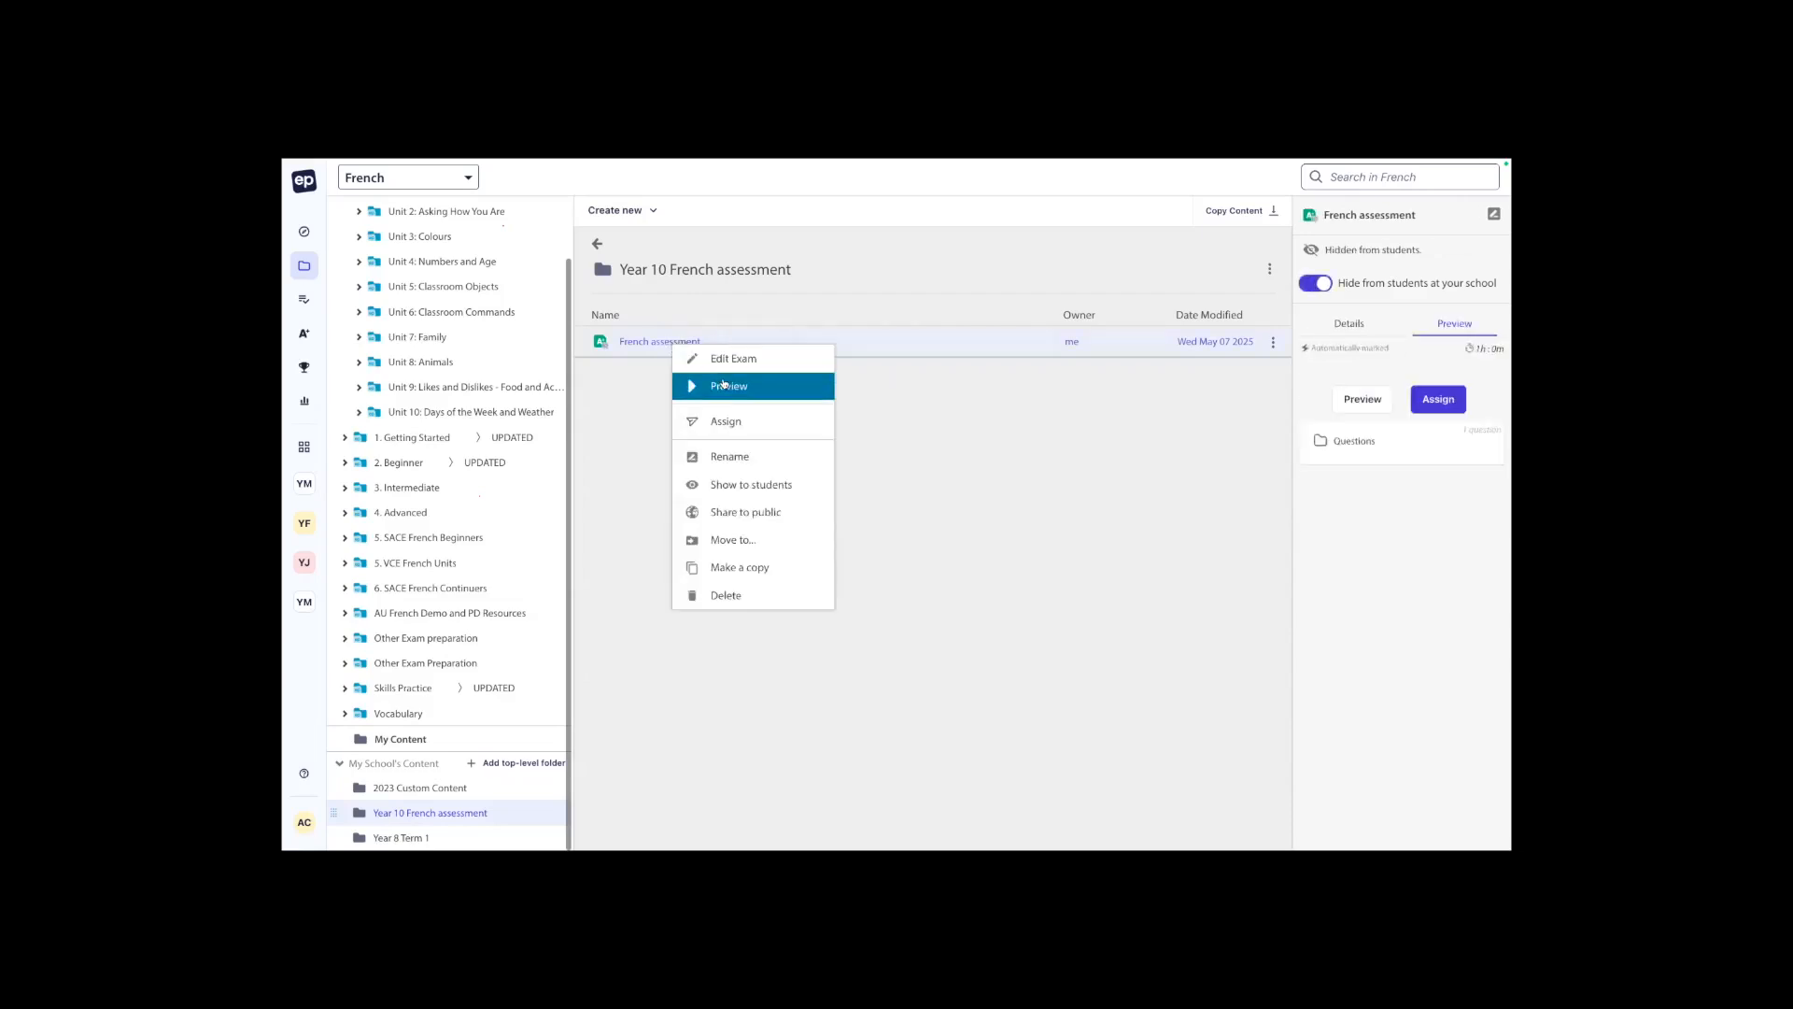
click(723, 383)
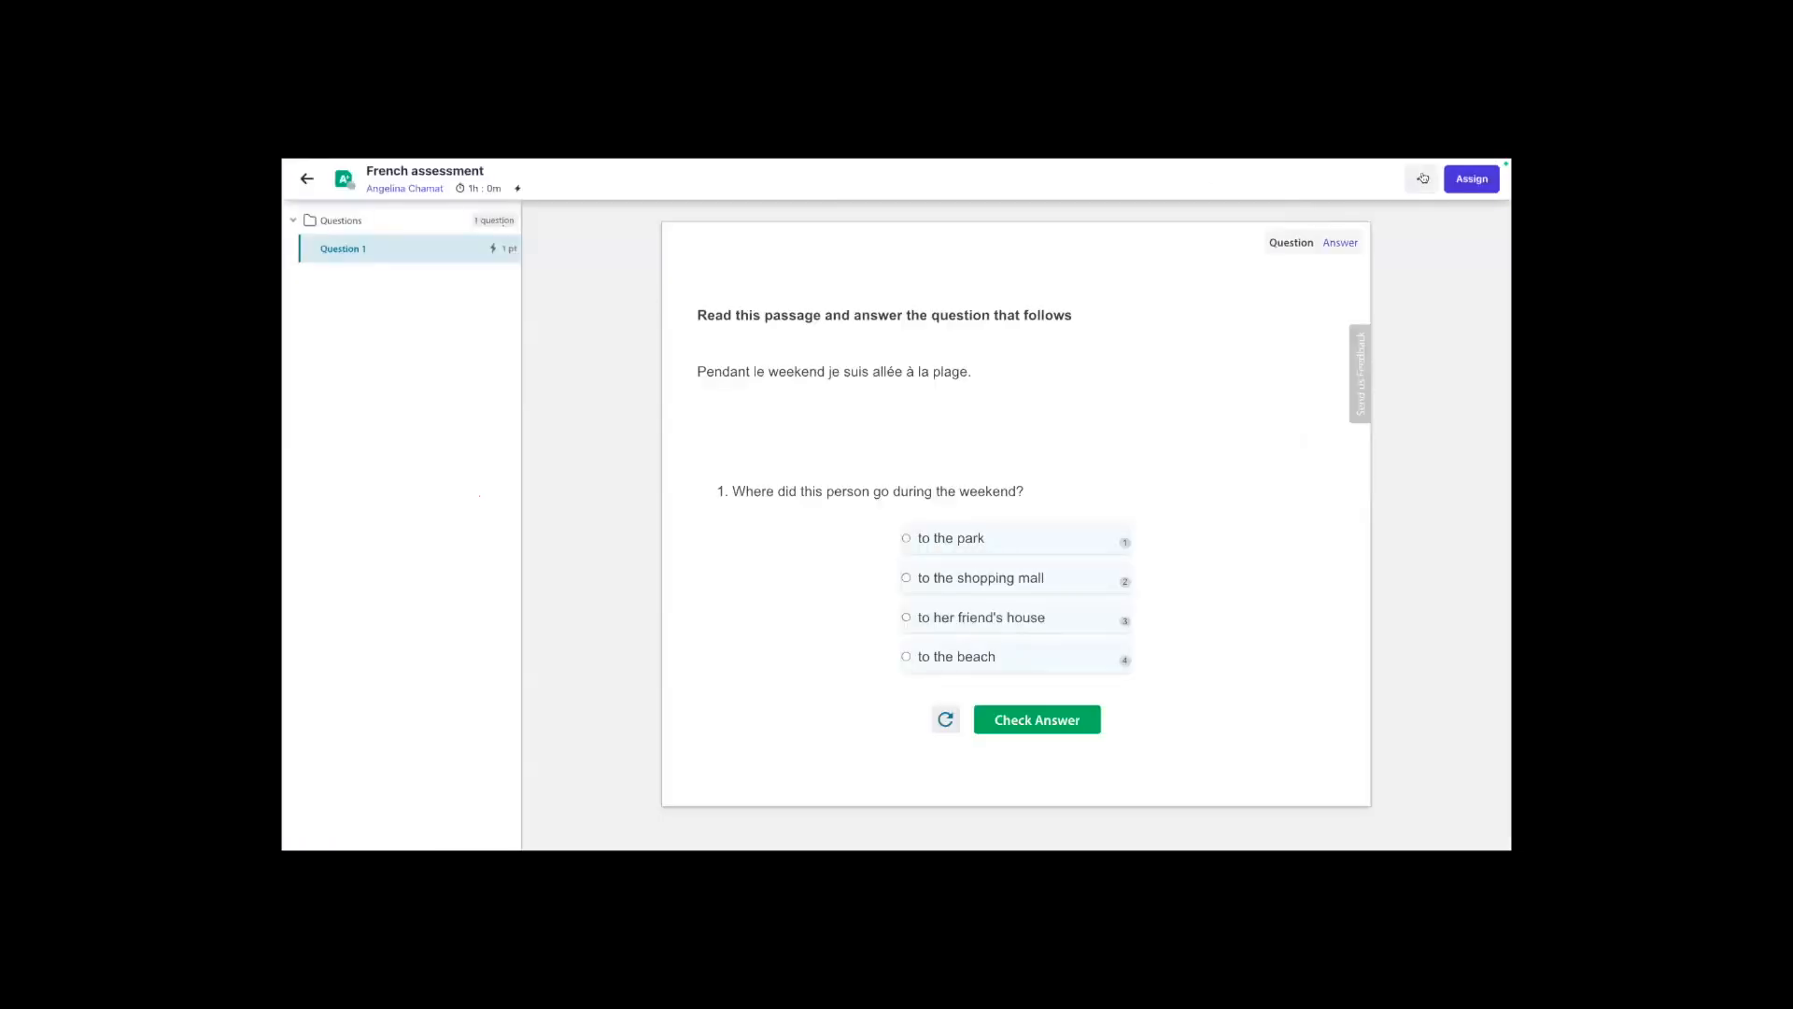
click(1422, 179)
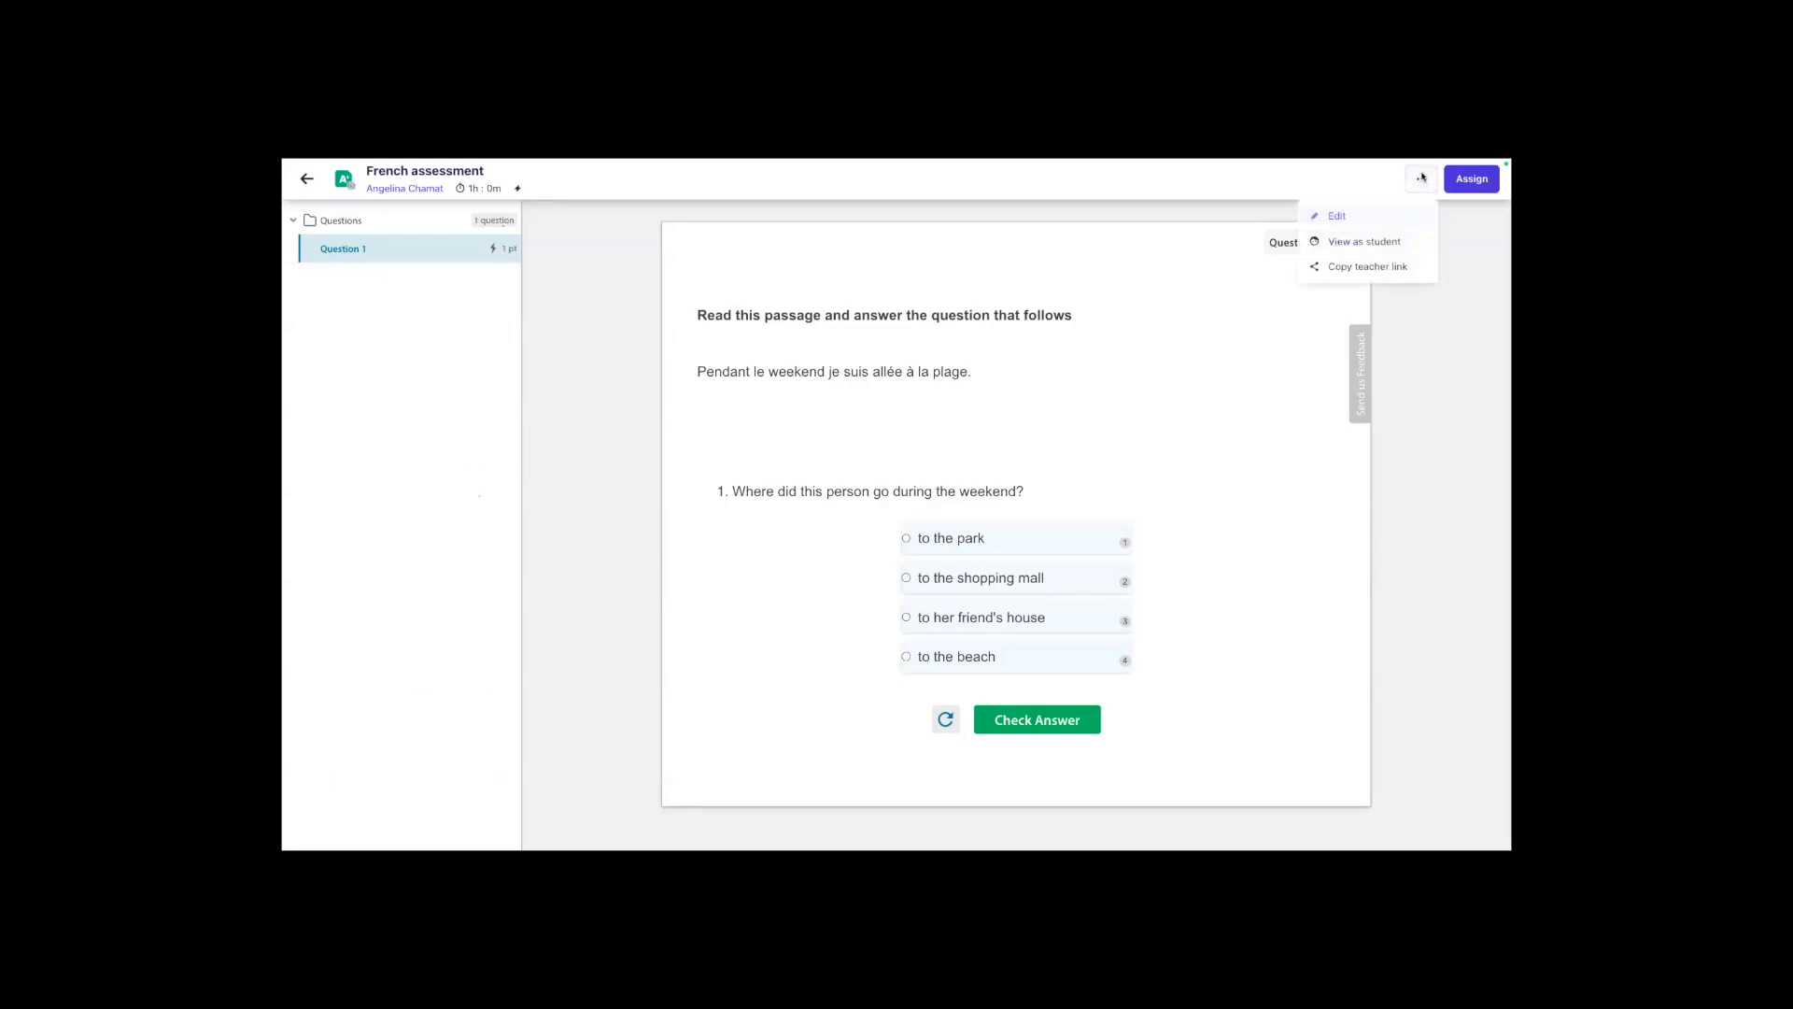
click(1400, 267)
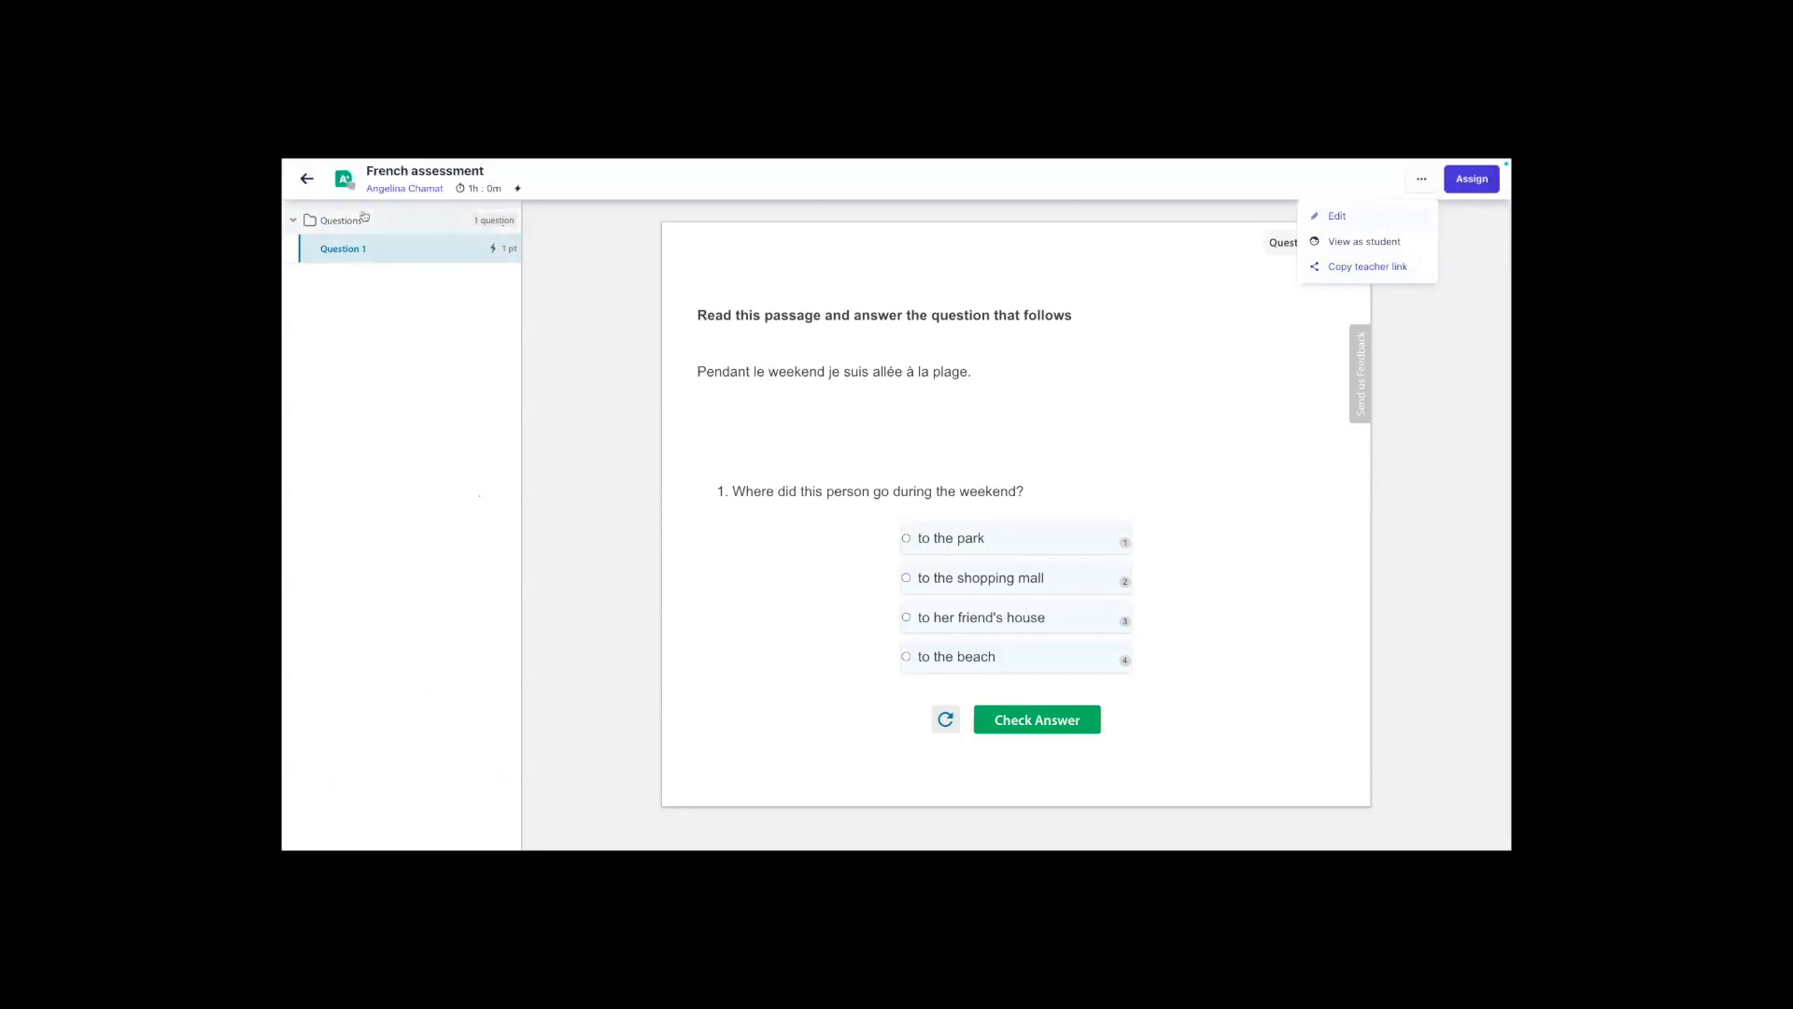
click(306, 179)
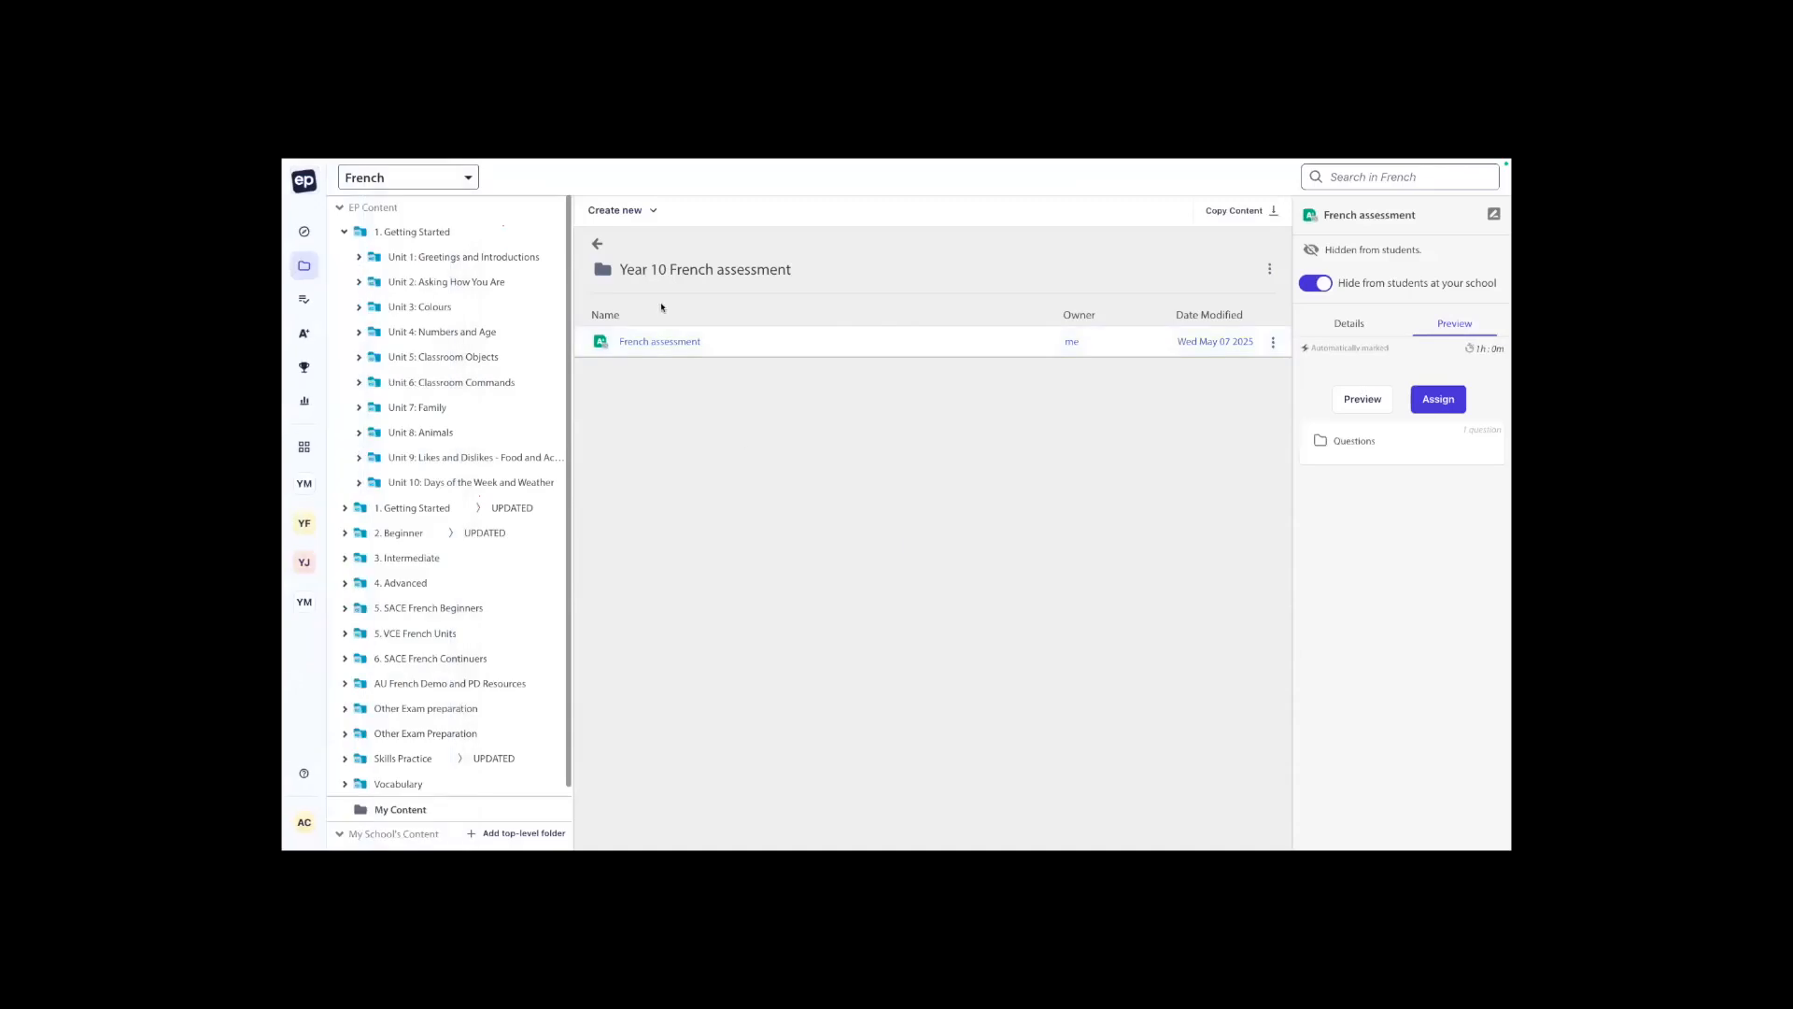
Open the "1. Introduction: Greetings and Introductions" lesson from Module 1: School Life in the updated 2. Beginner content.
right_click(659, 331)
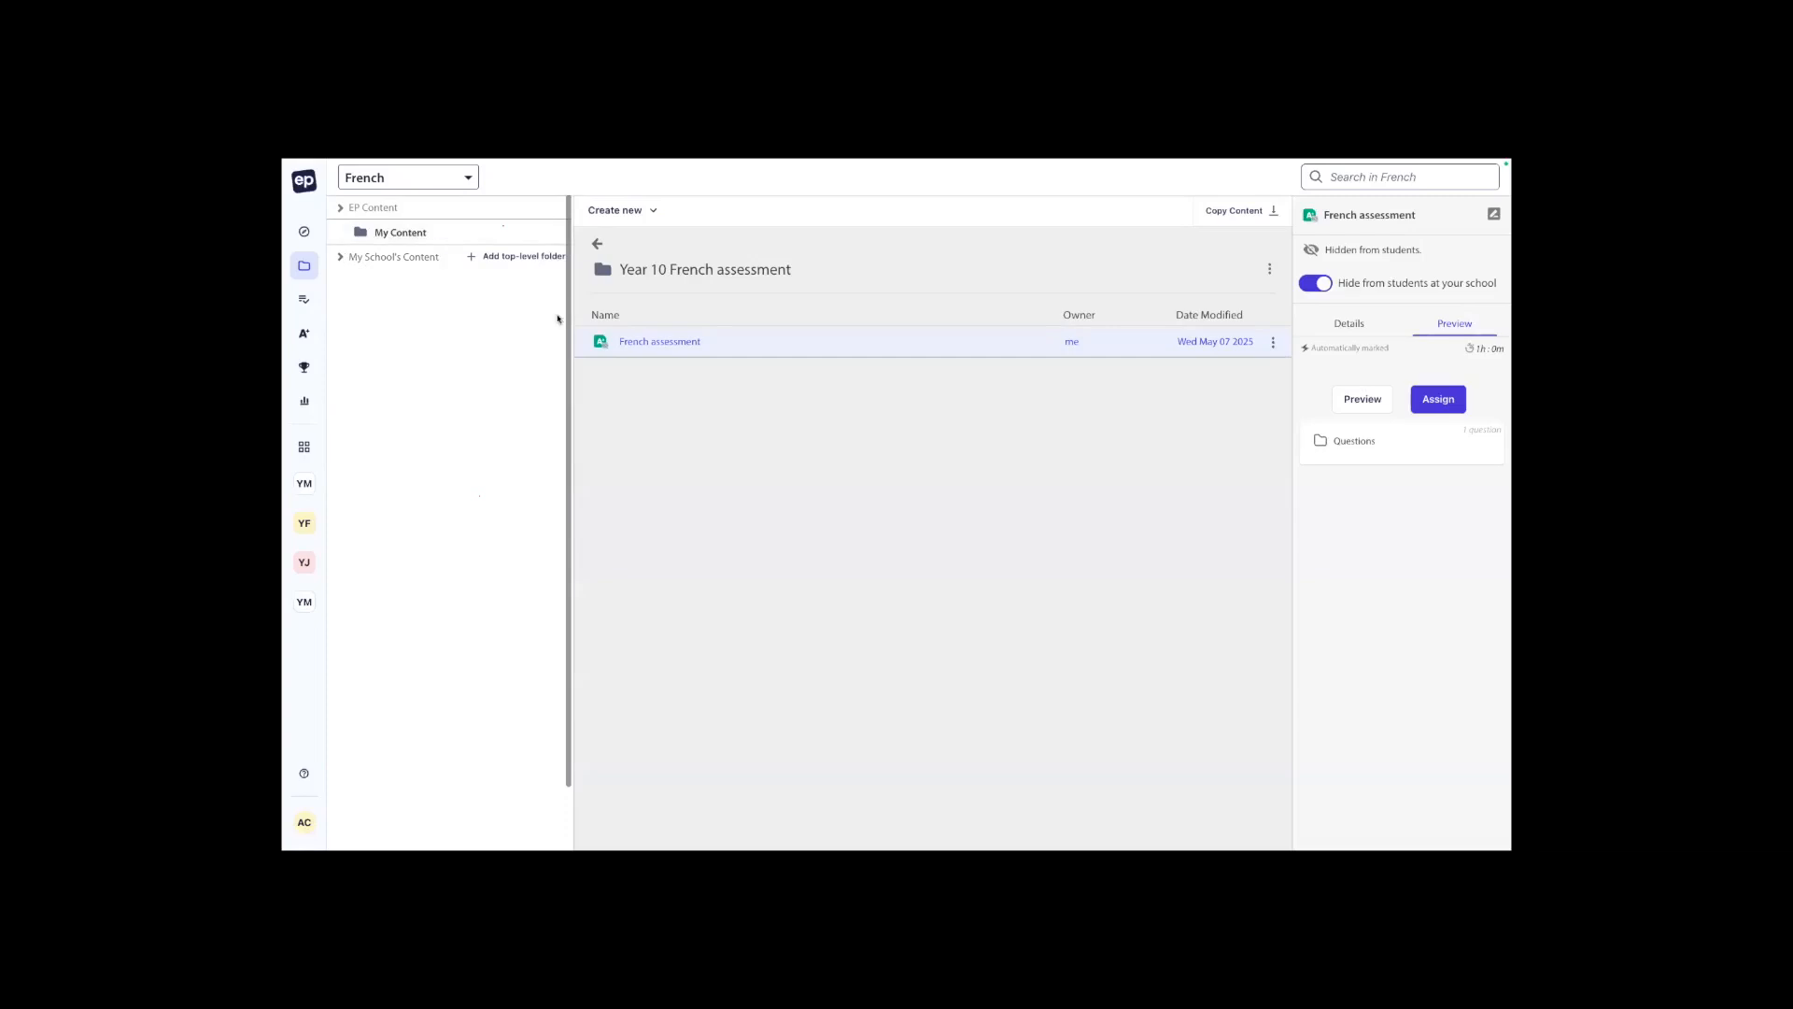
click(341, 209)
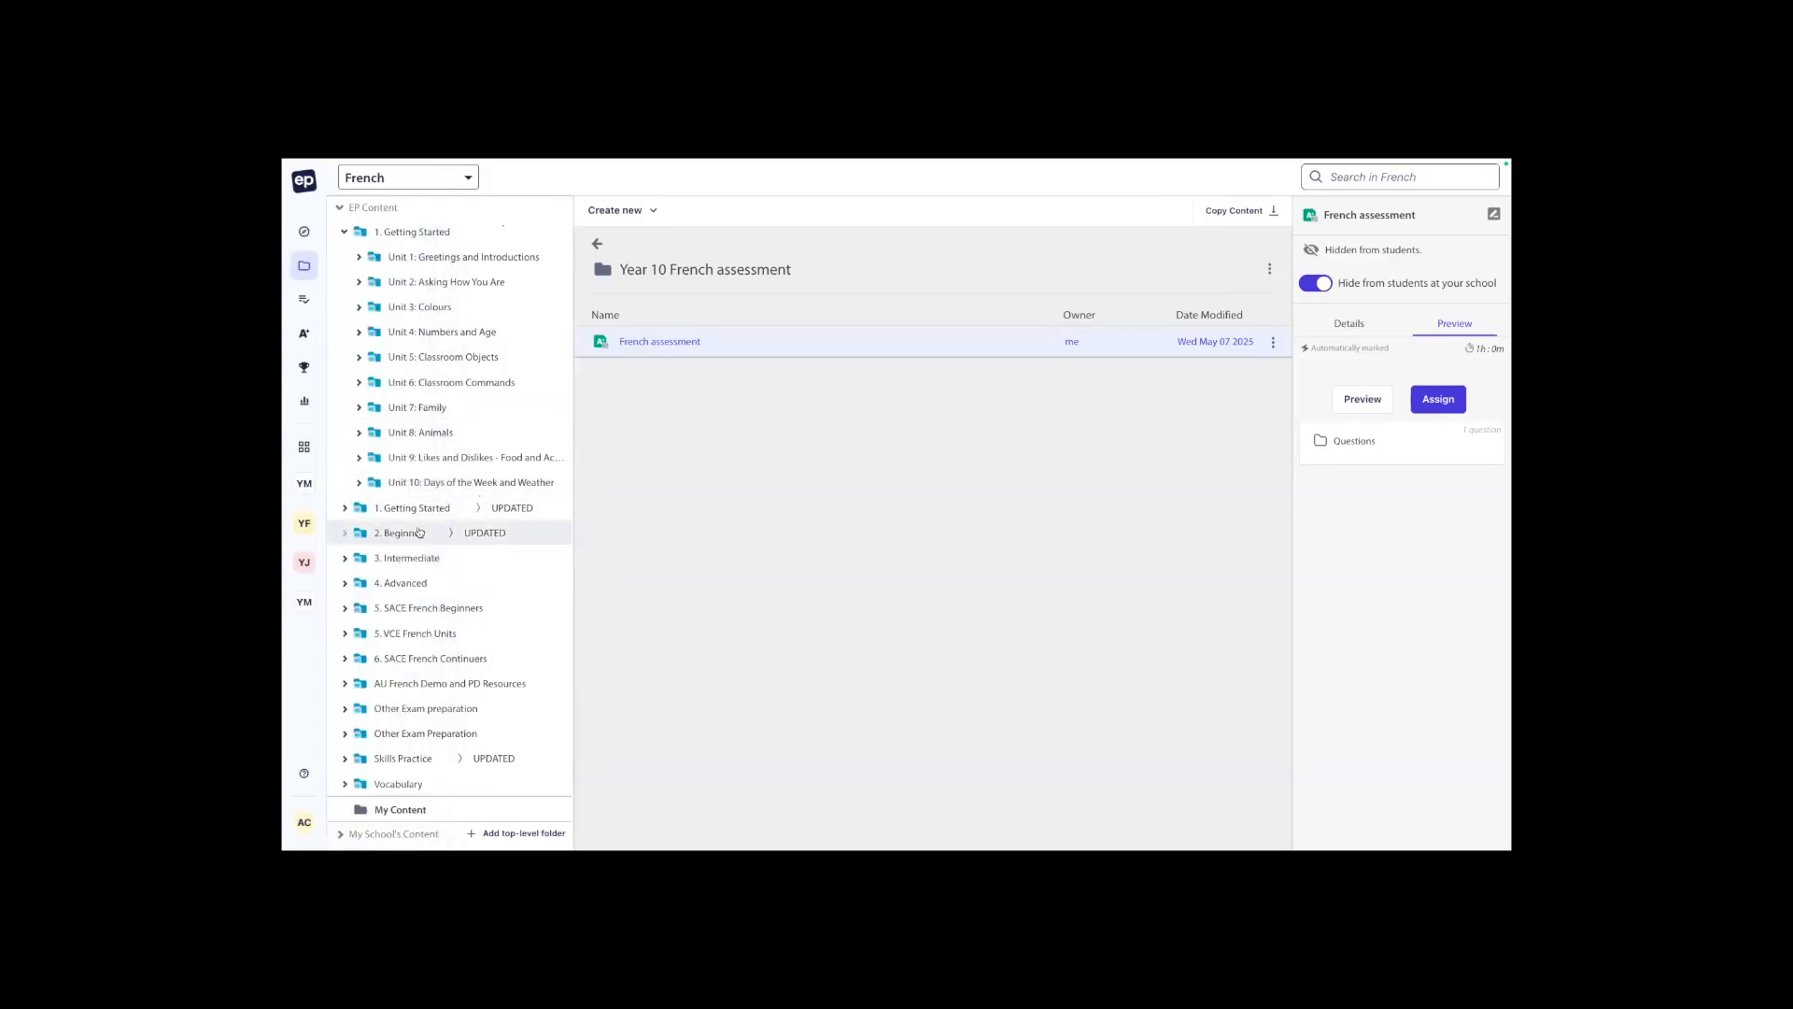
click(419, 532)
double_click(725, 317)
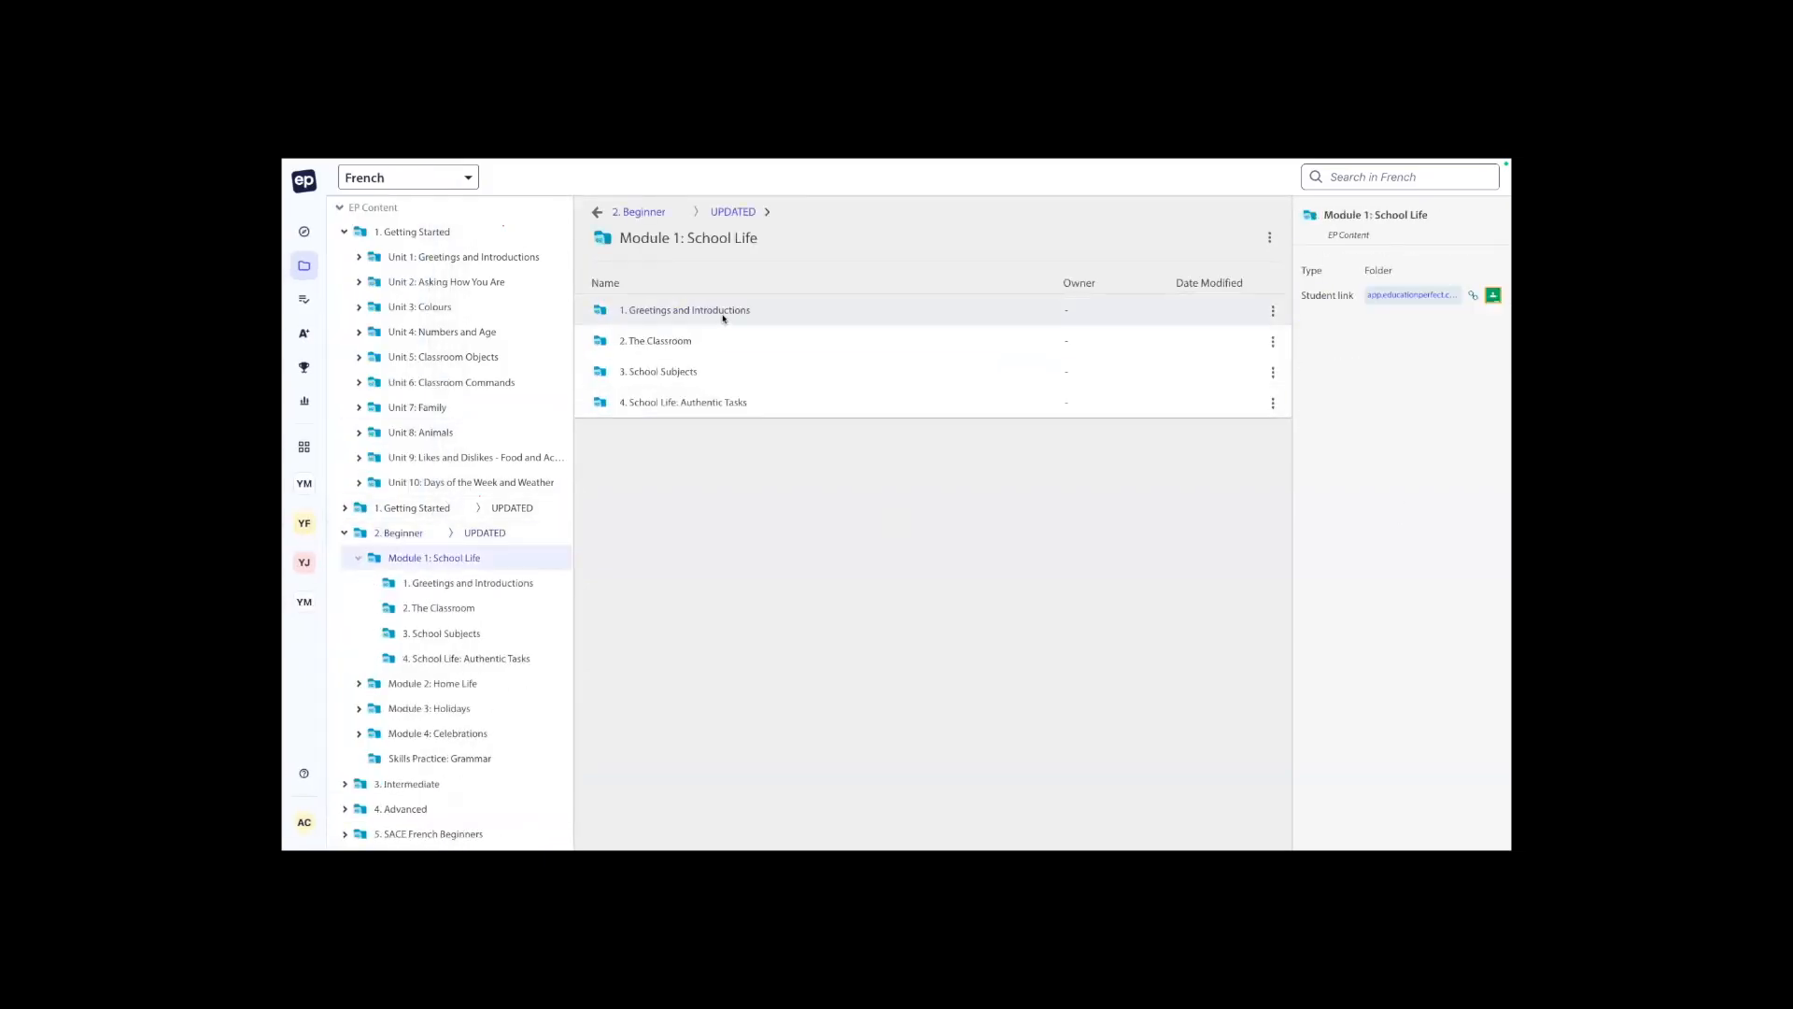
double_click(724, 316)
double_click(725, 318)
Create an editable copy of the Greetings and Introductions lesson in My Content.
click(1422, 182)
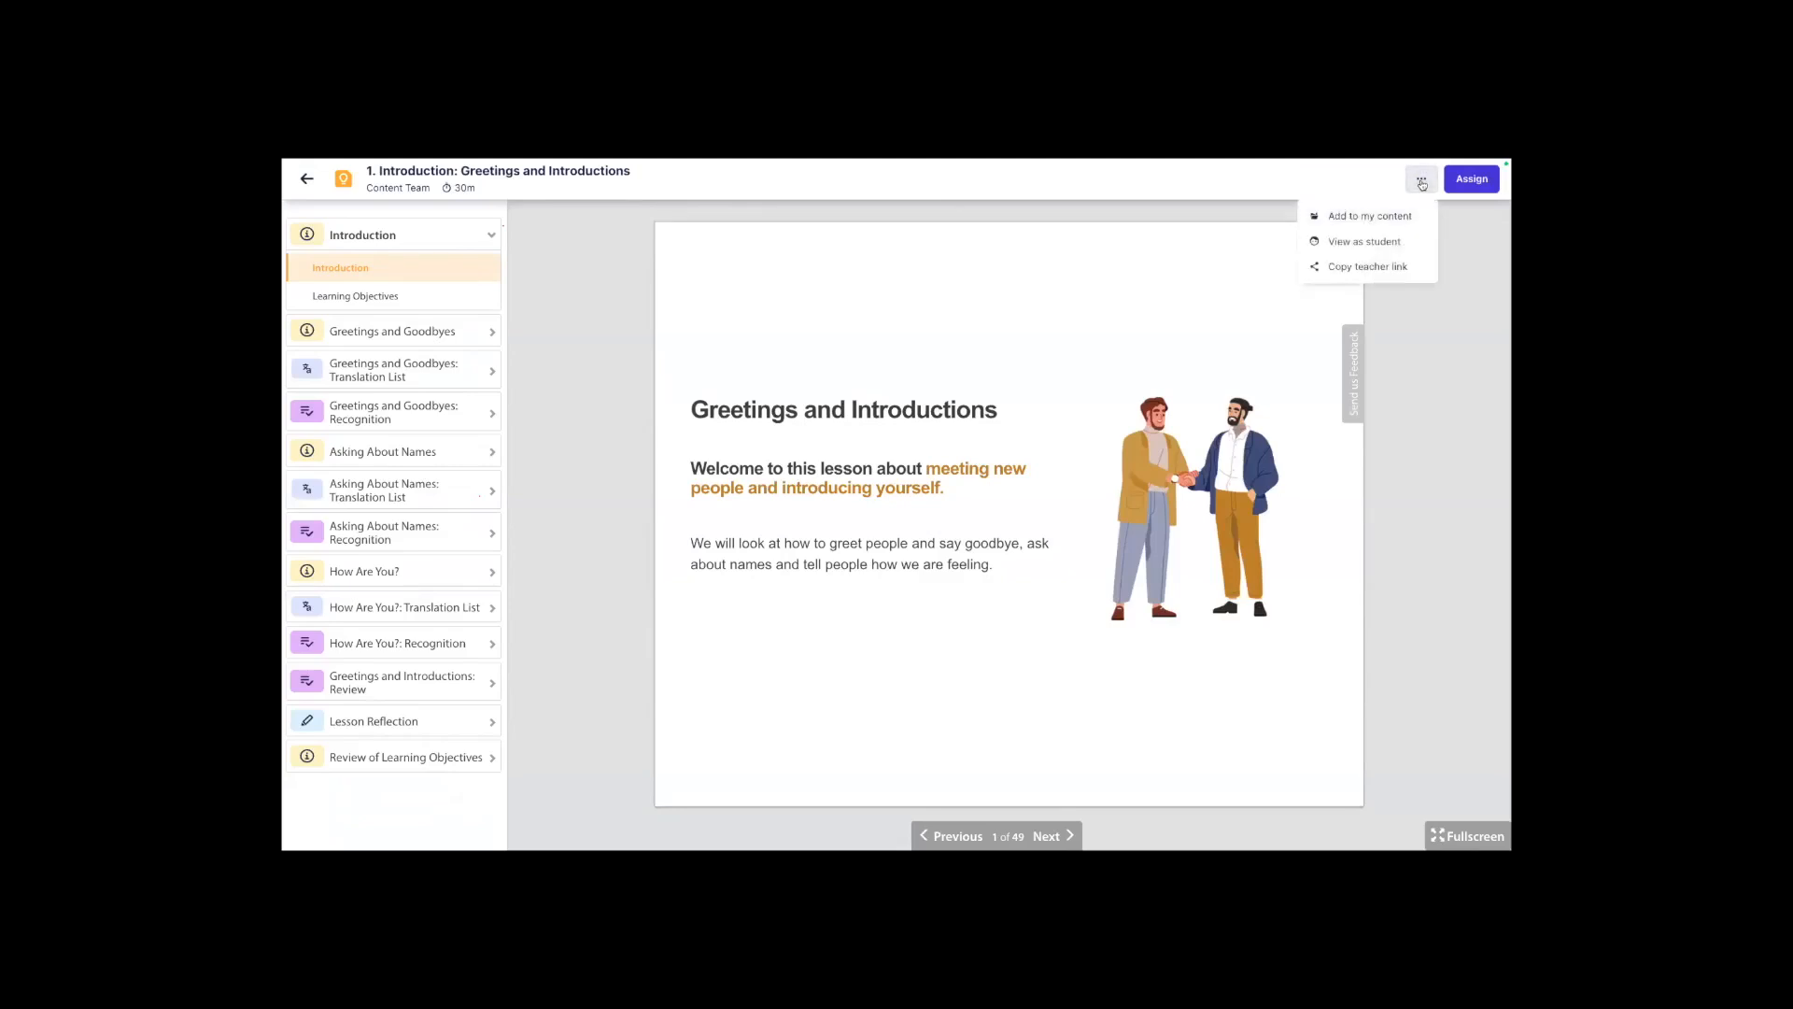
mouse_move(1359, 163)
click(1387, 215)
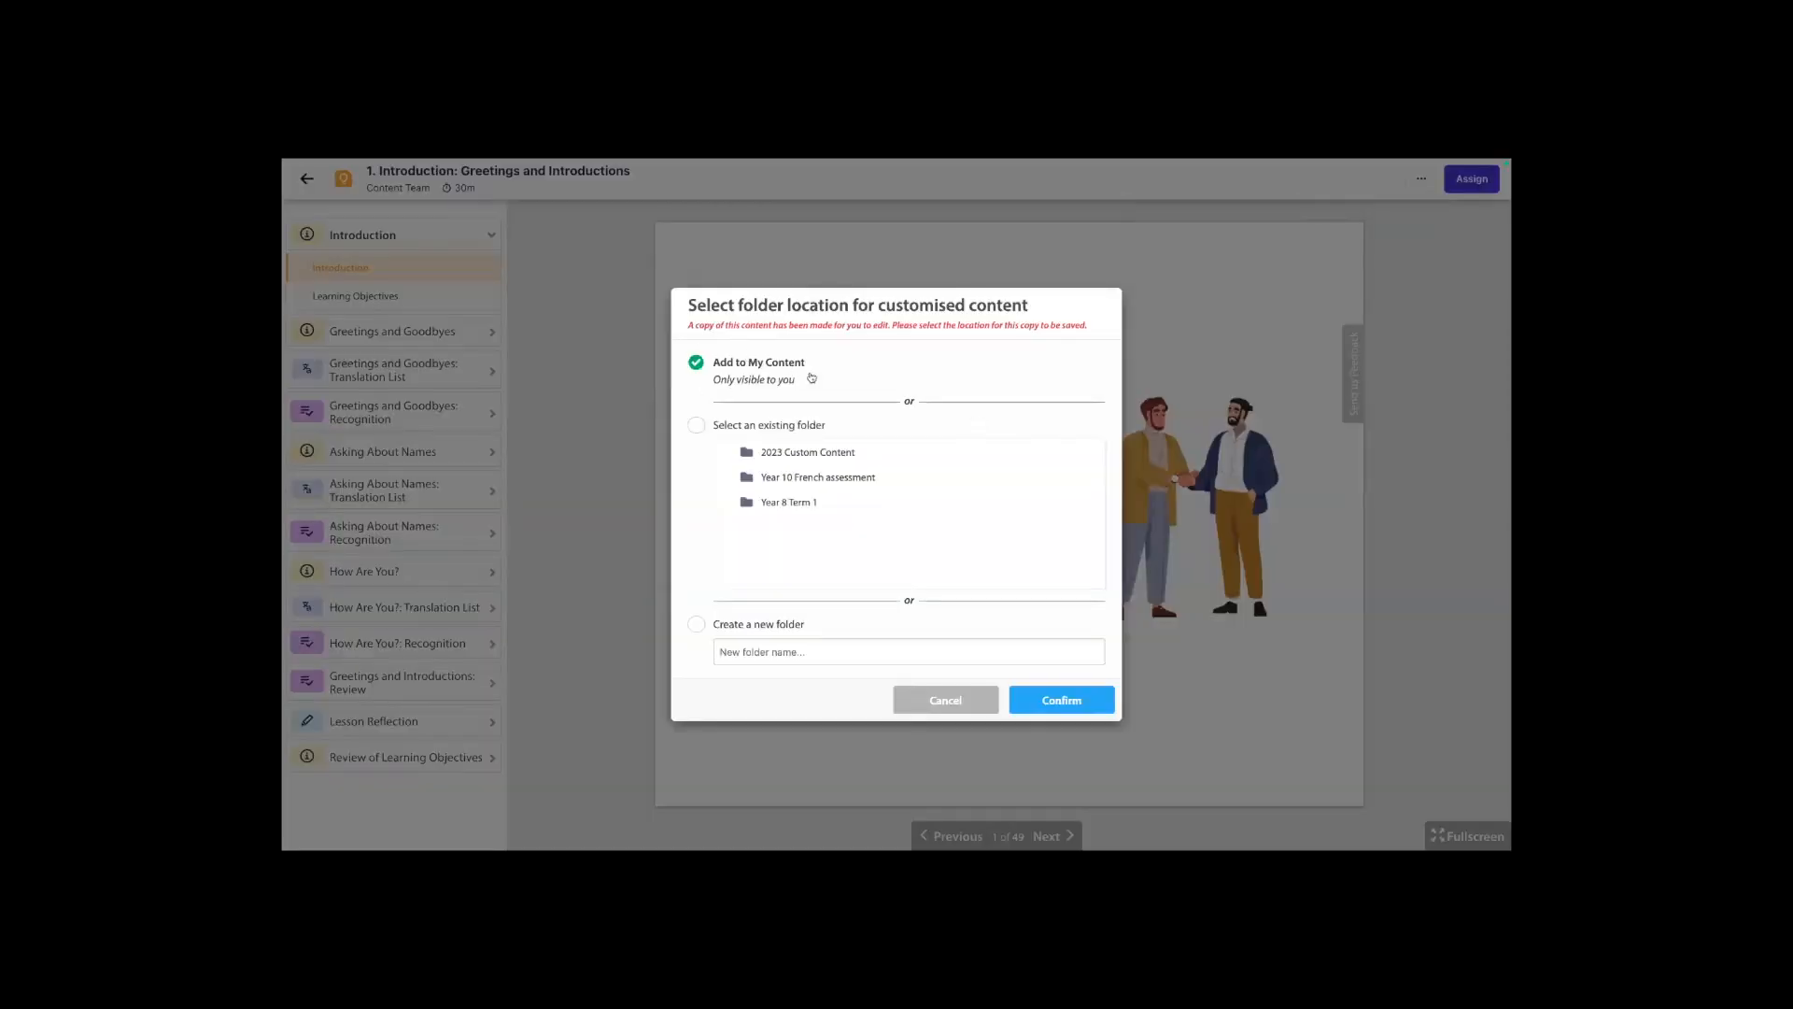
click(1057, 710)
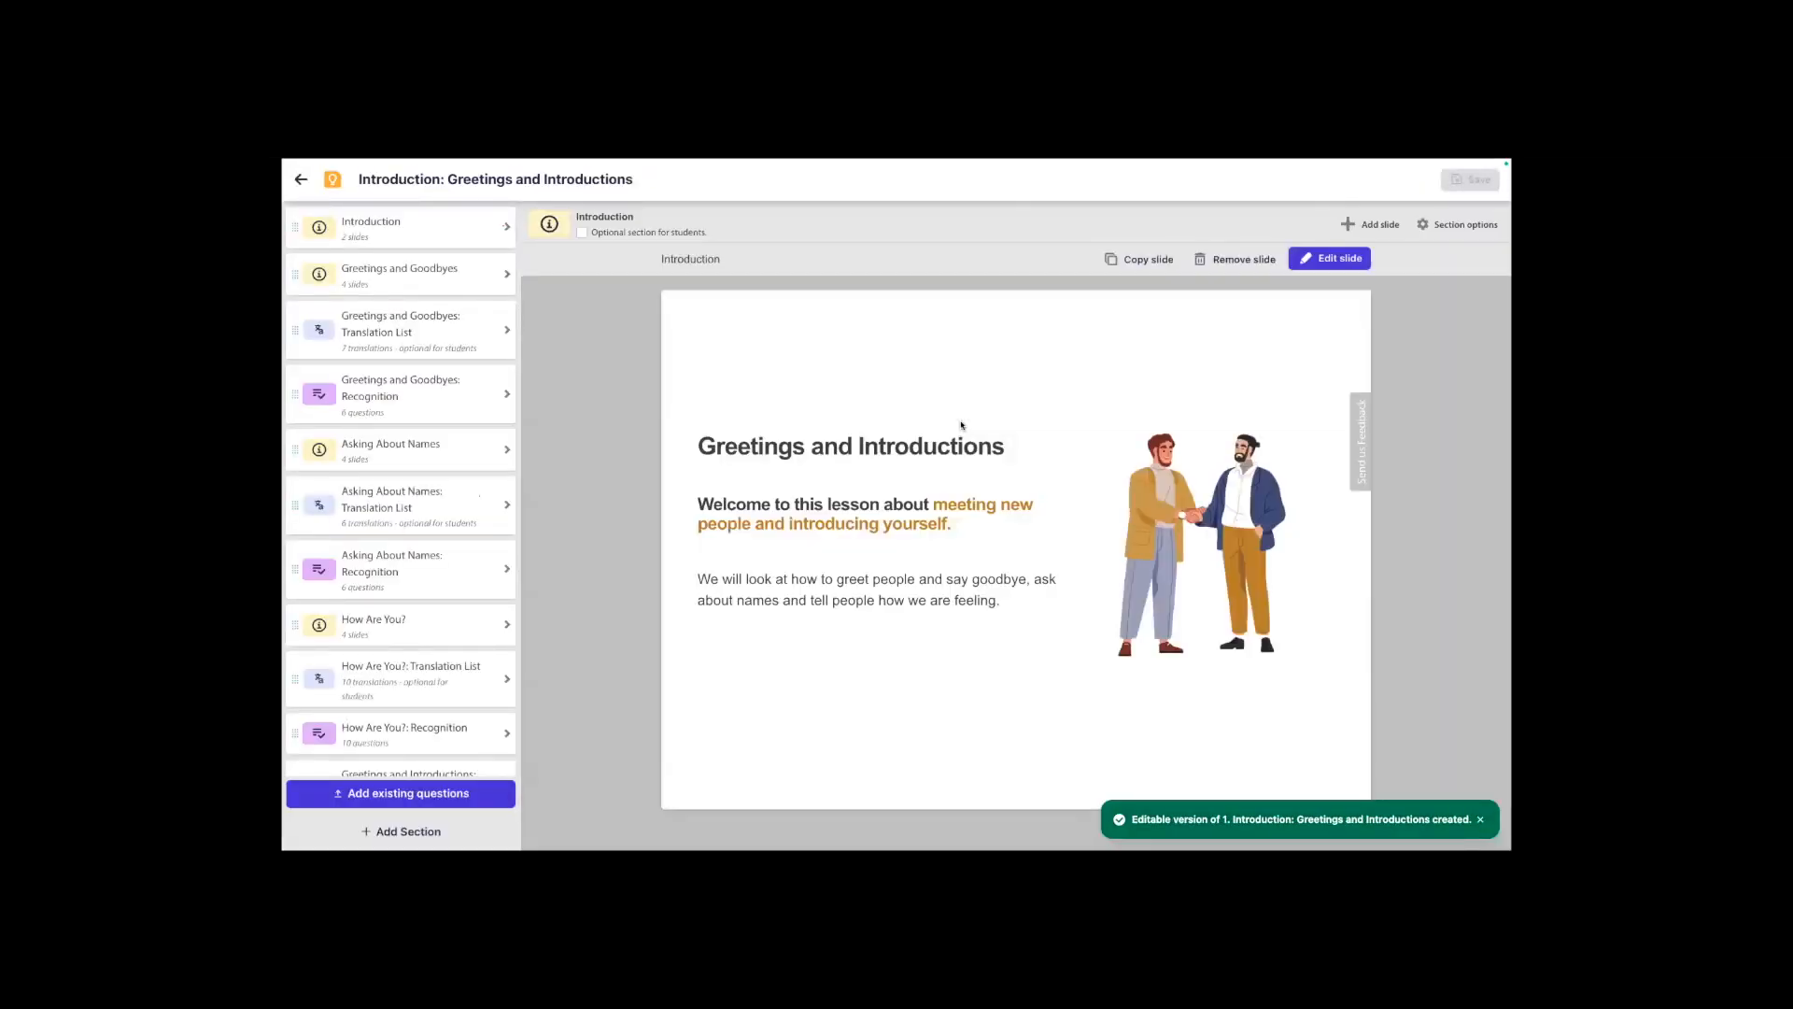
Open the "Vocabulary: Greetings" slide in the Greetings and Goodbyes section for editing.
click(400, 245)
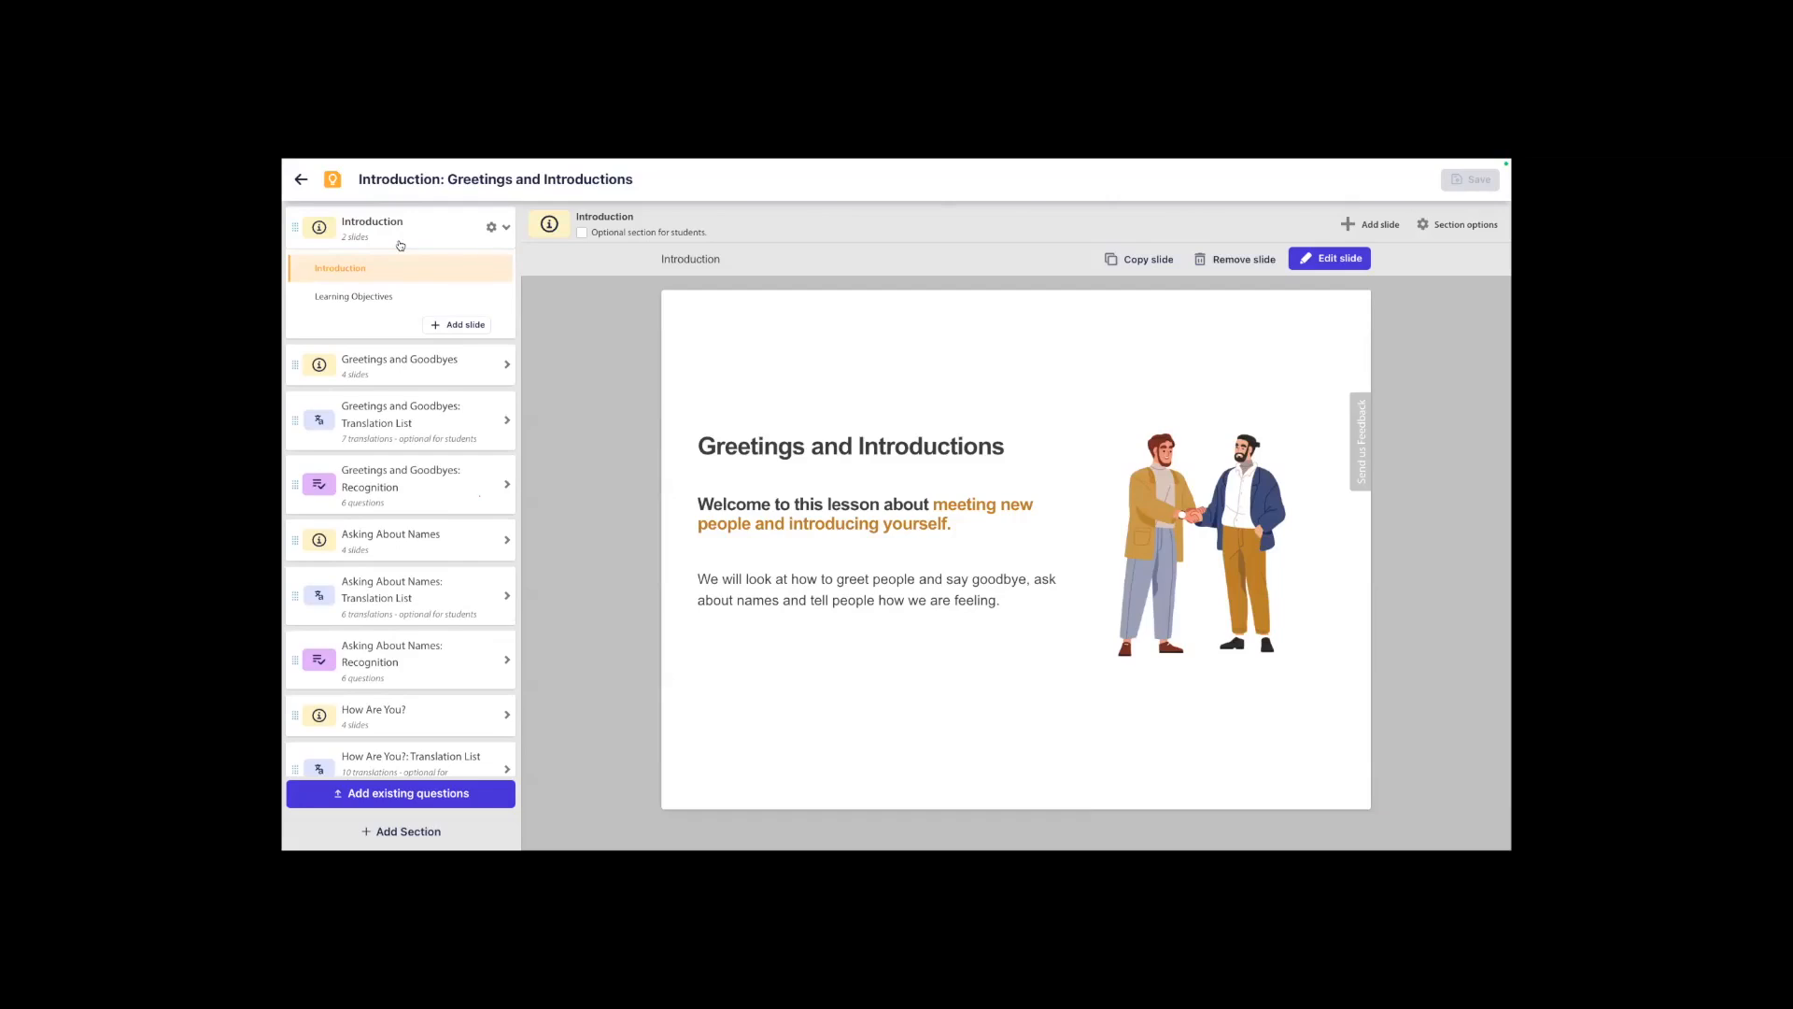
click(392, 297)
click(391, 367)
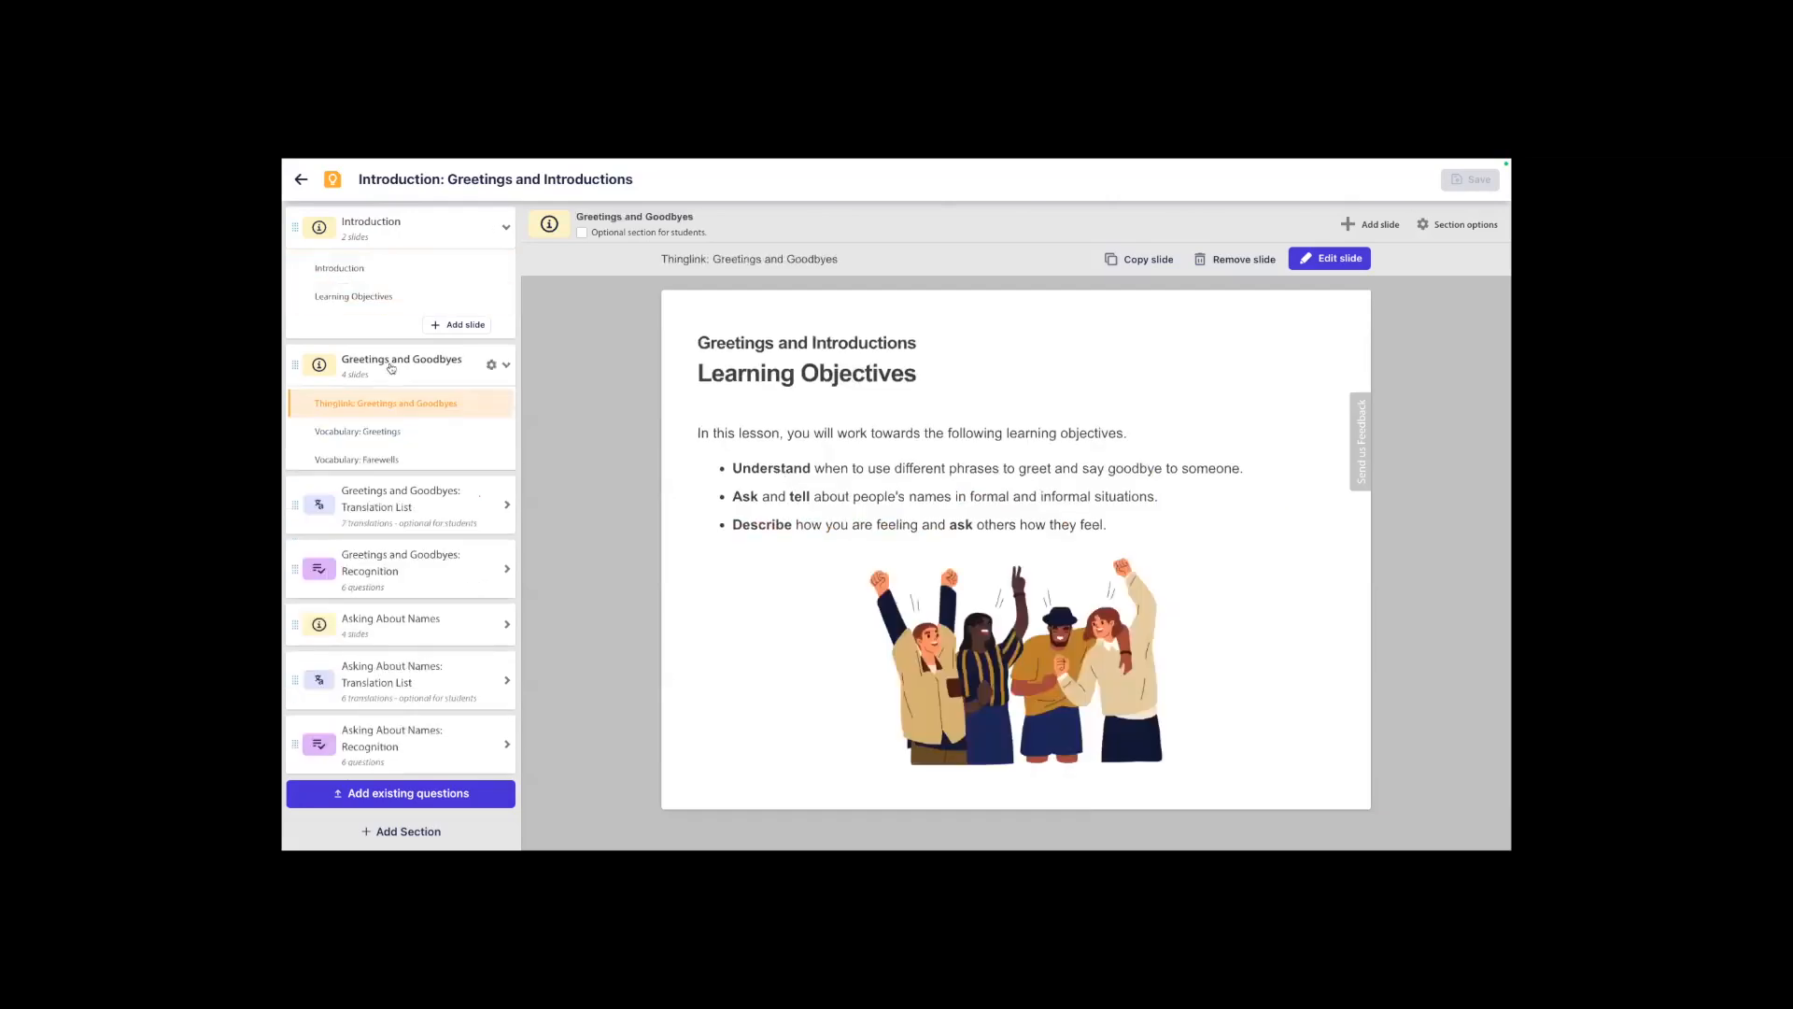
click(448, 434)
click(1317, 258)
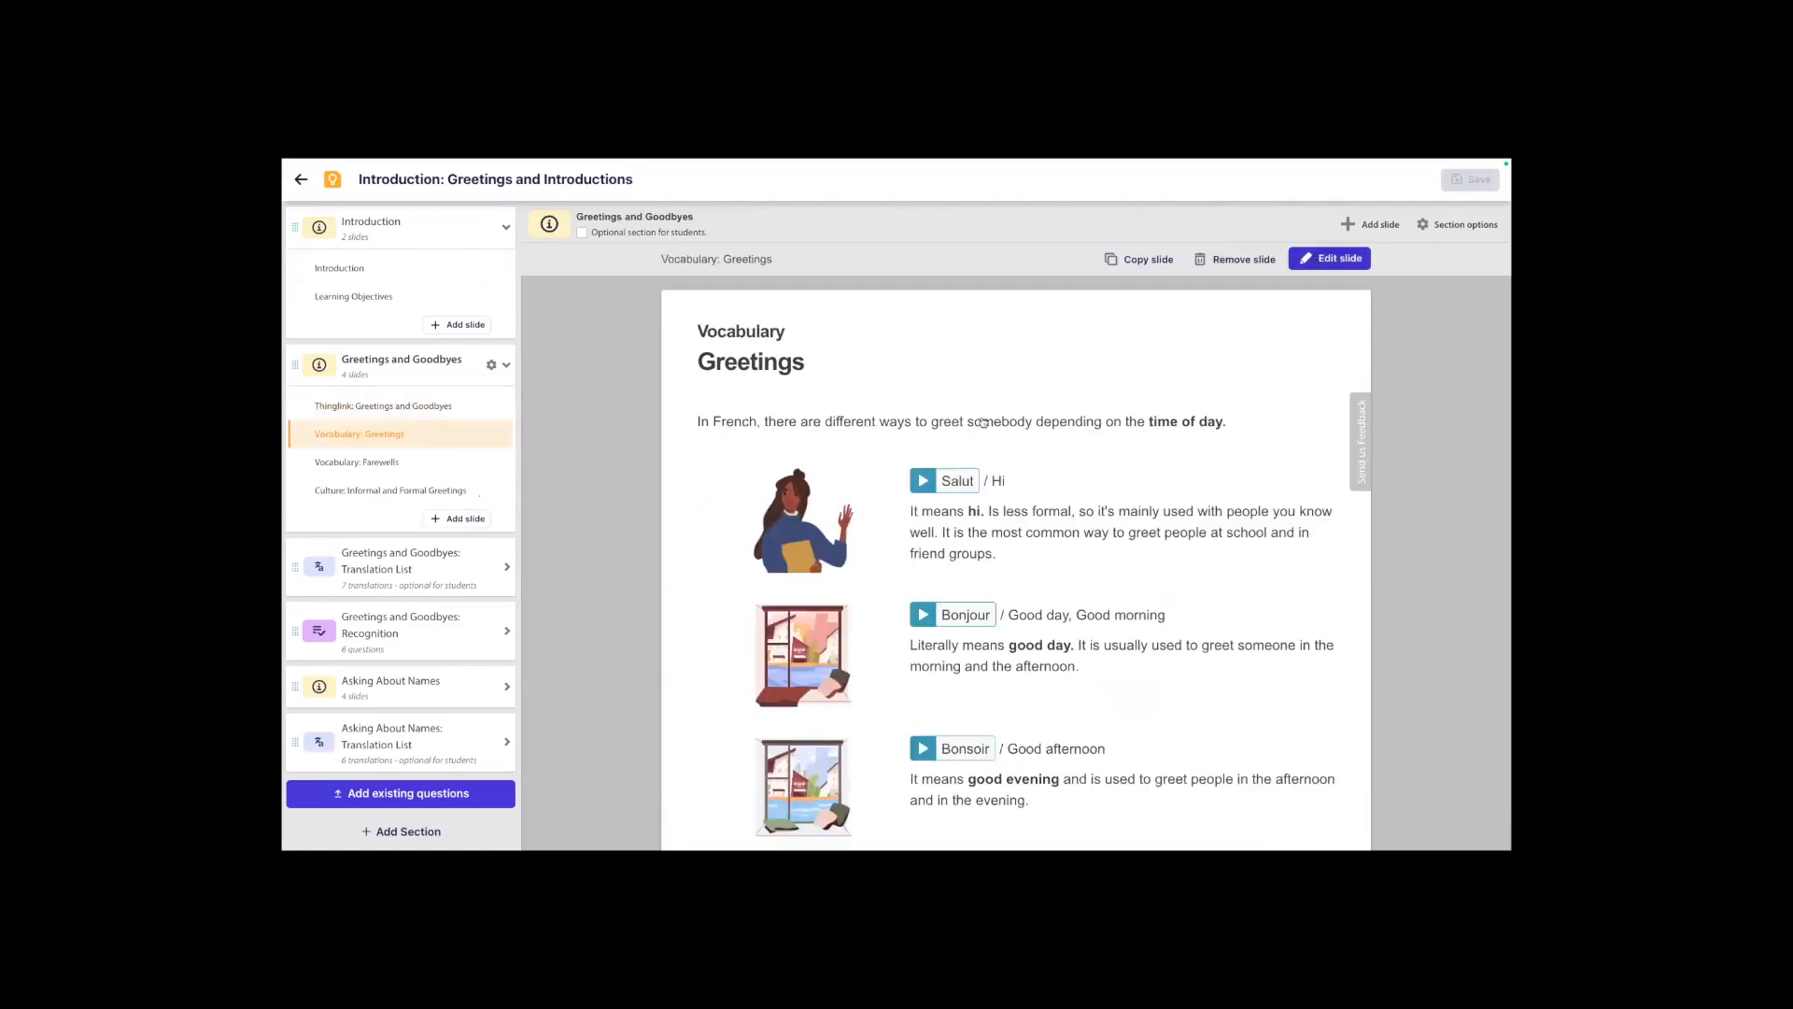
Delete the explanation beneath "Bonne nuit / Goodnight" and save the slide's changes.
click(990, 393)
drag(1089, 394, 859, 378)
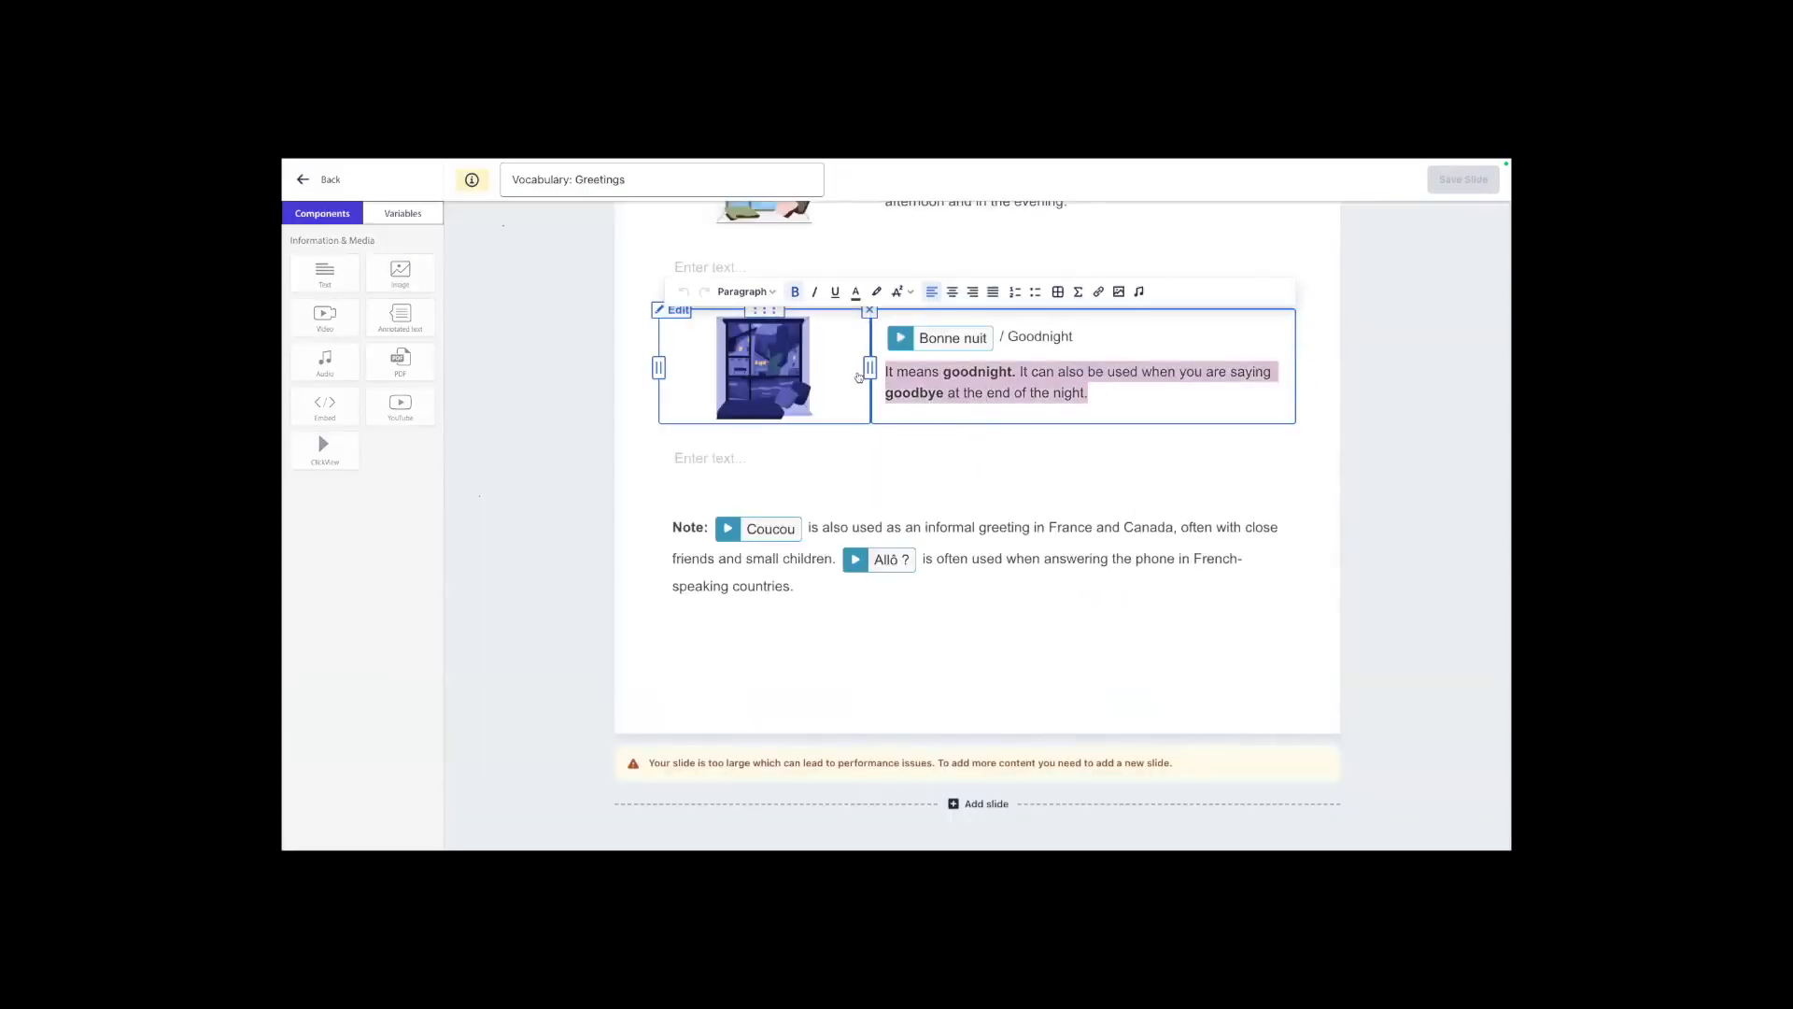
key(BackSpace)
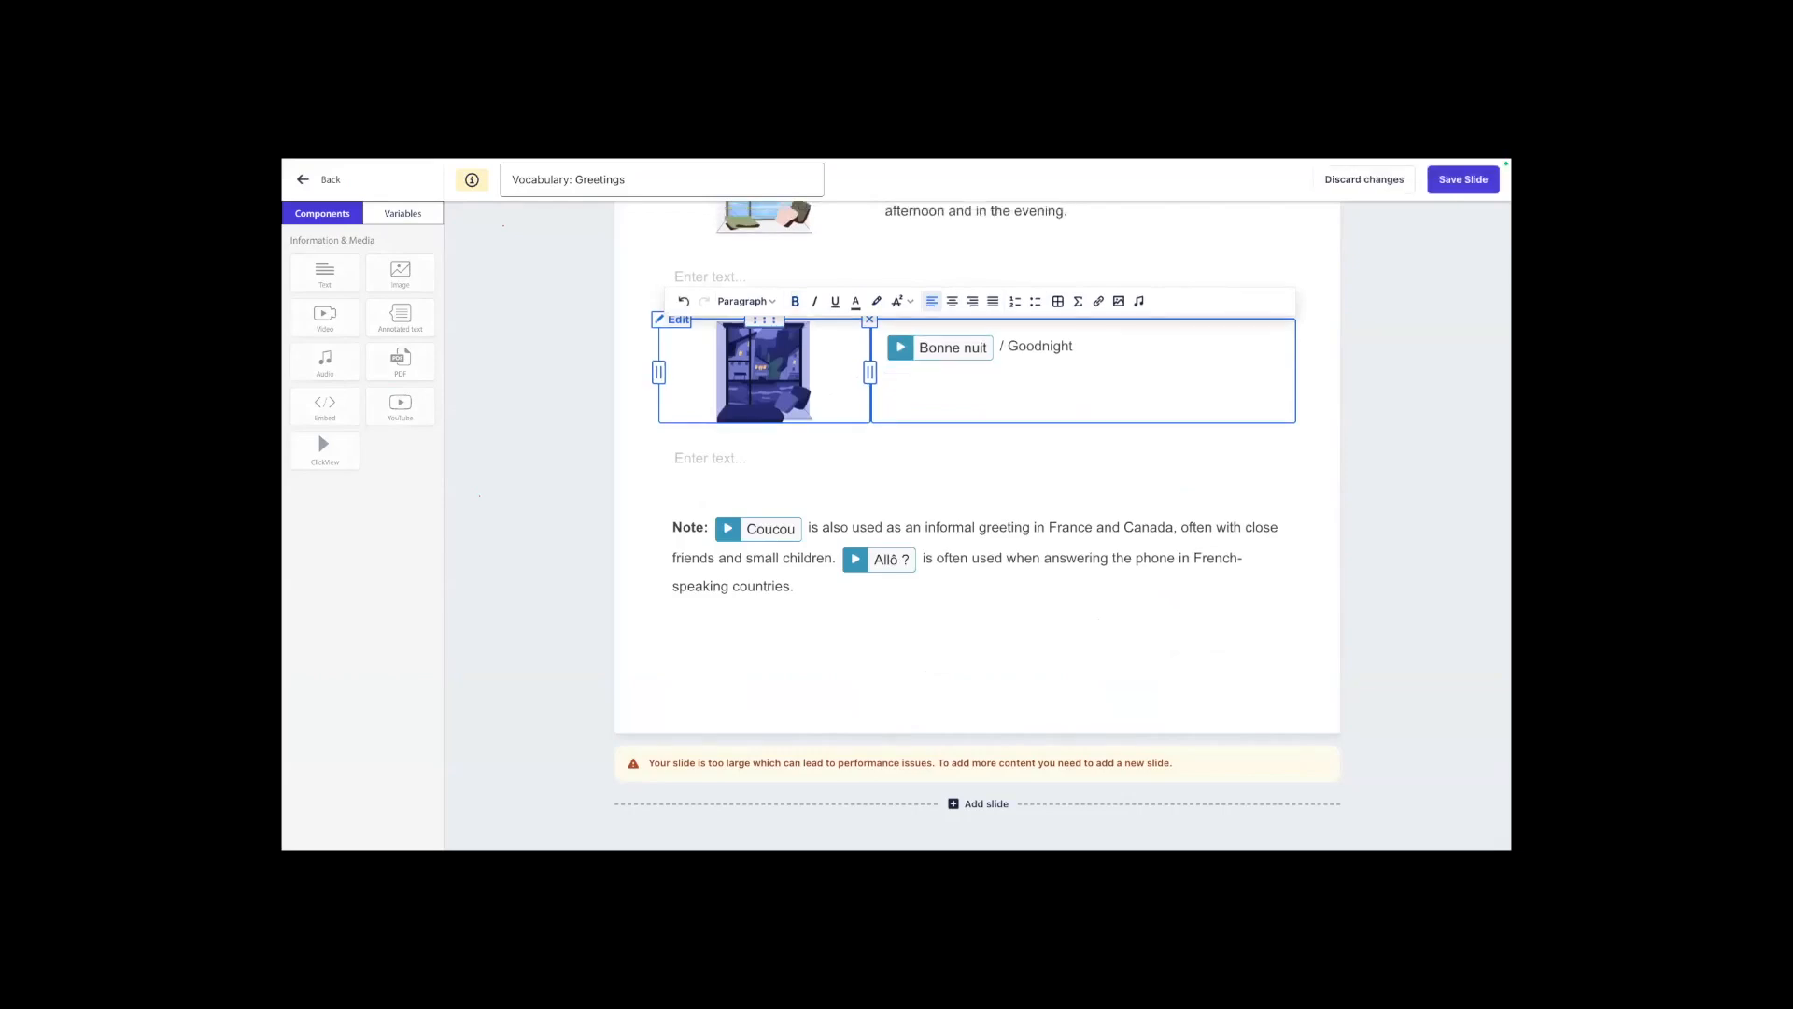
scroll(906, 439, up, 10)
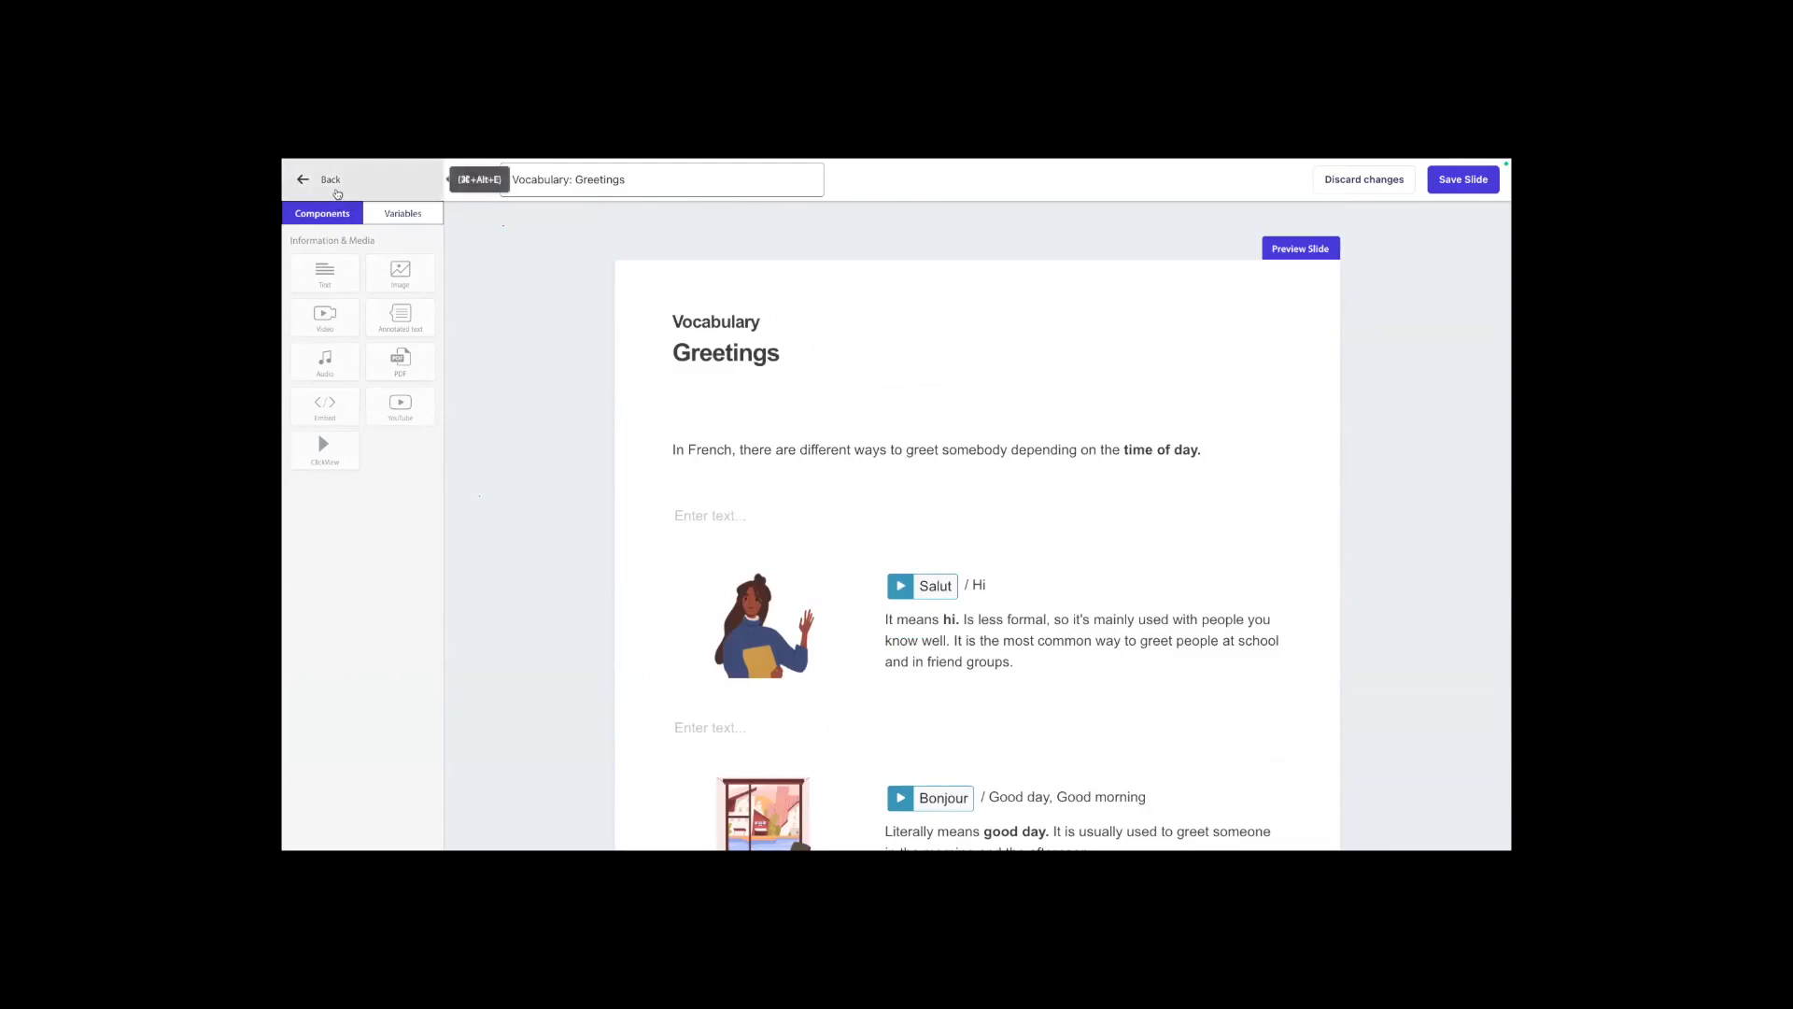
click(337, 194)
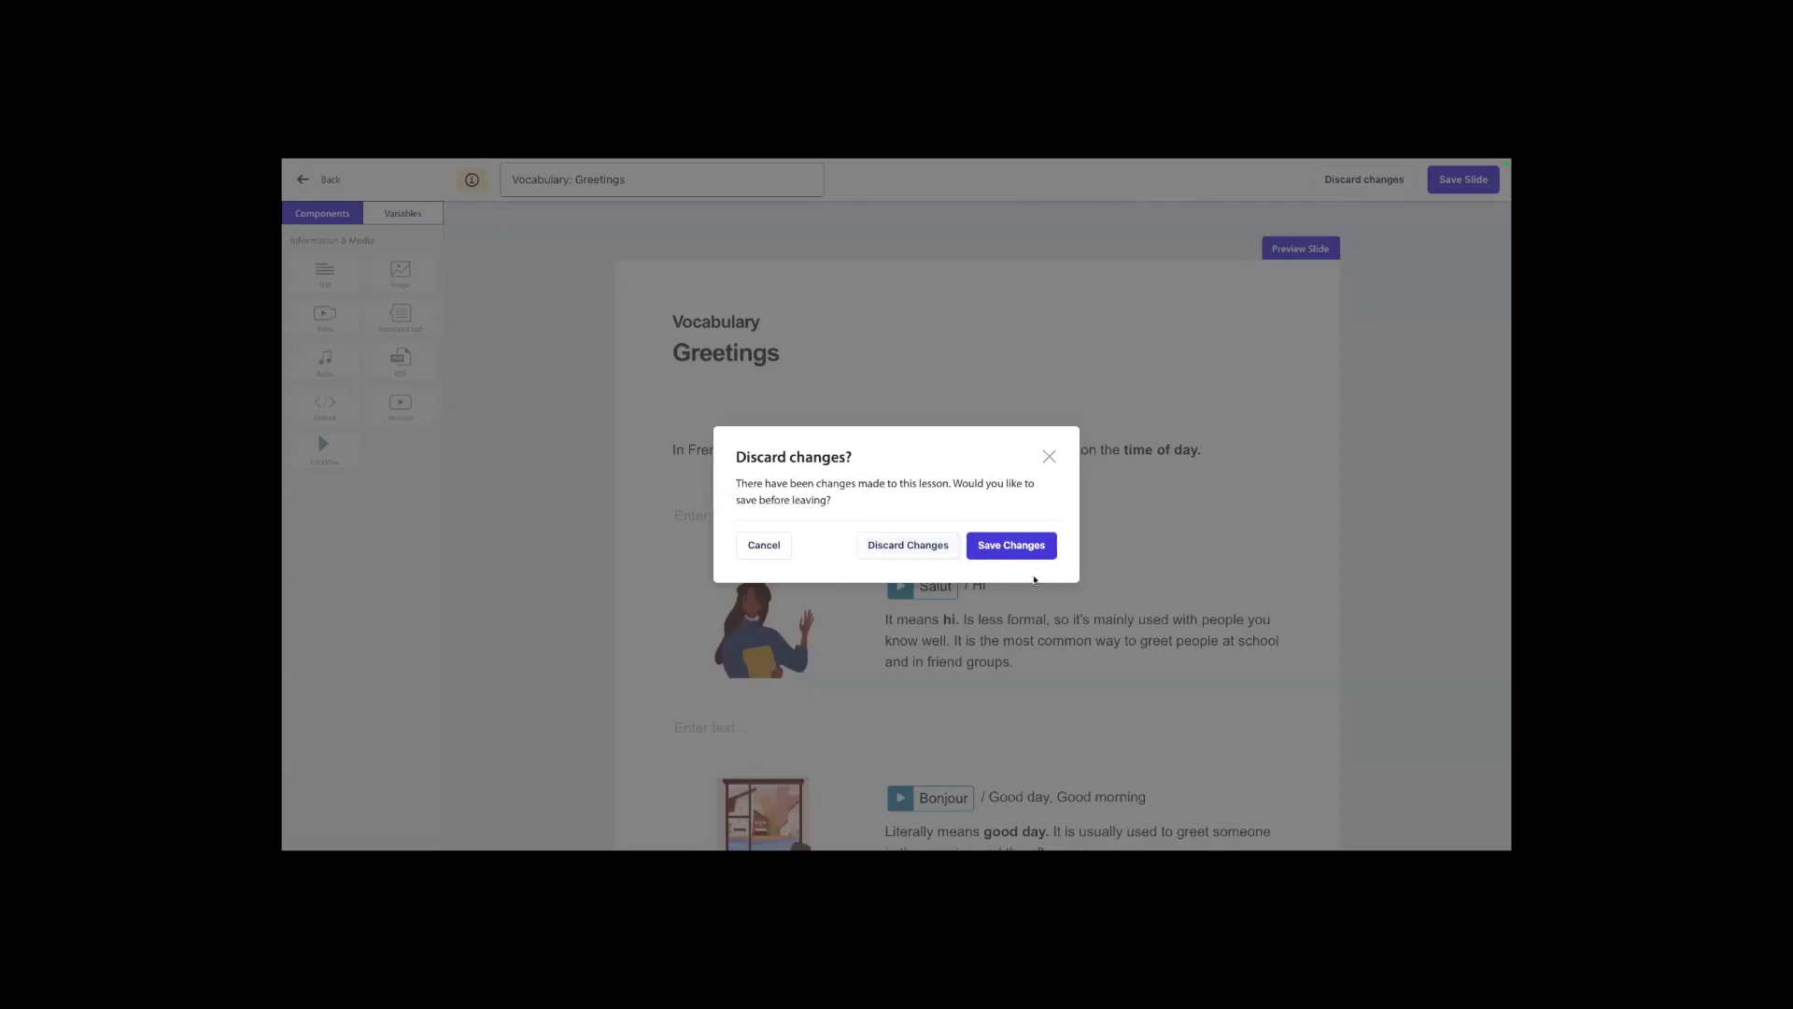
click(1012, 549)
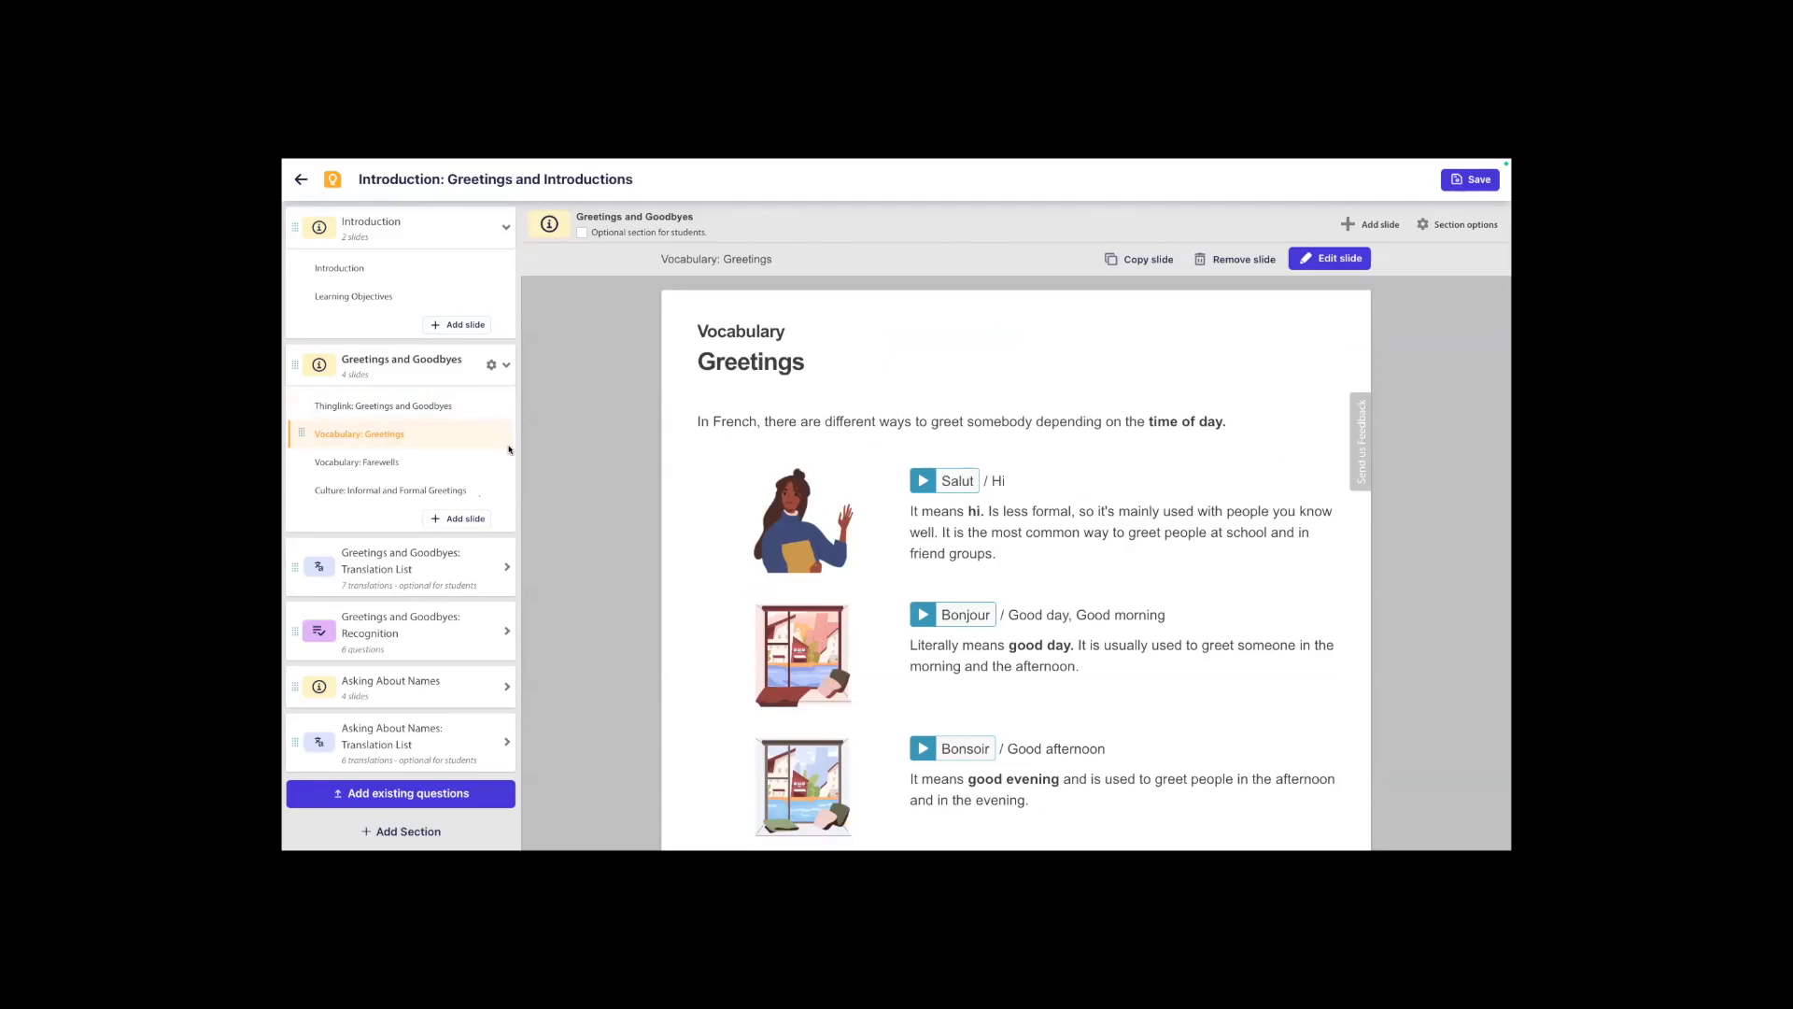
Try adding a blank slide with a Video component to the Introduction section, and leave the lesson discarding all its changes.
click(433, 296)
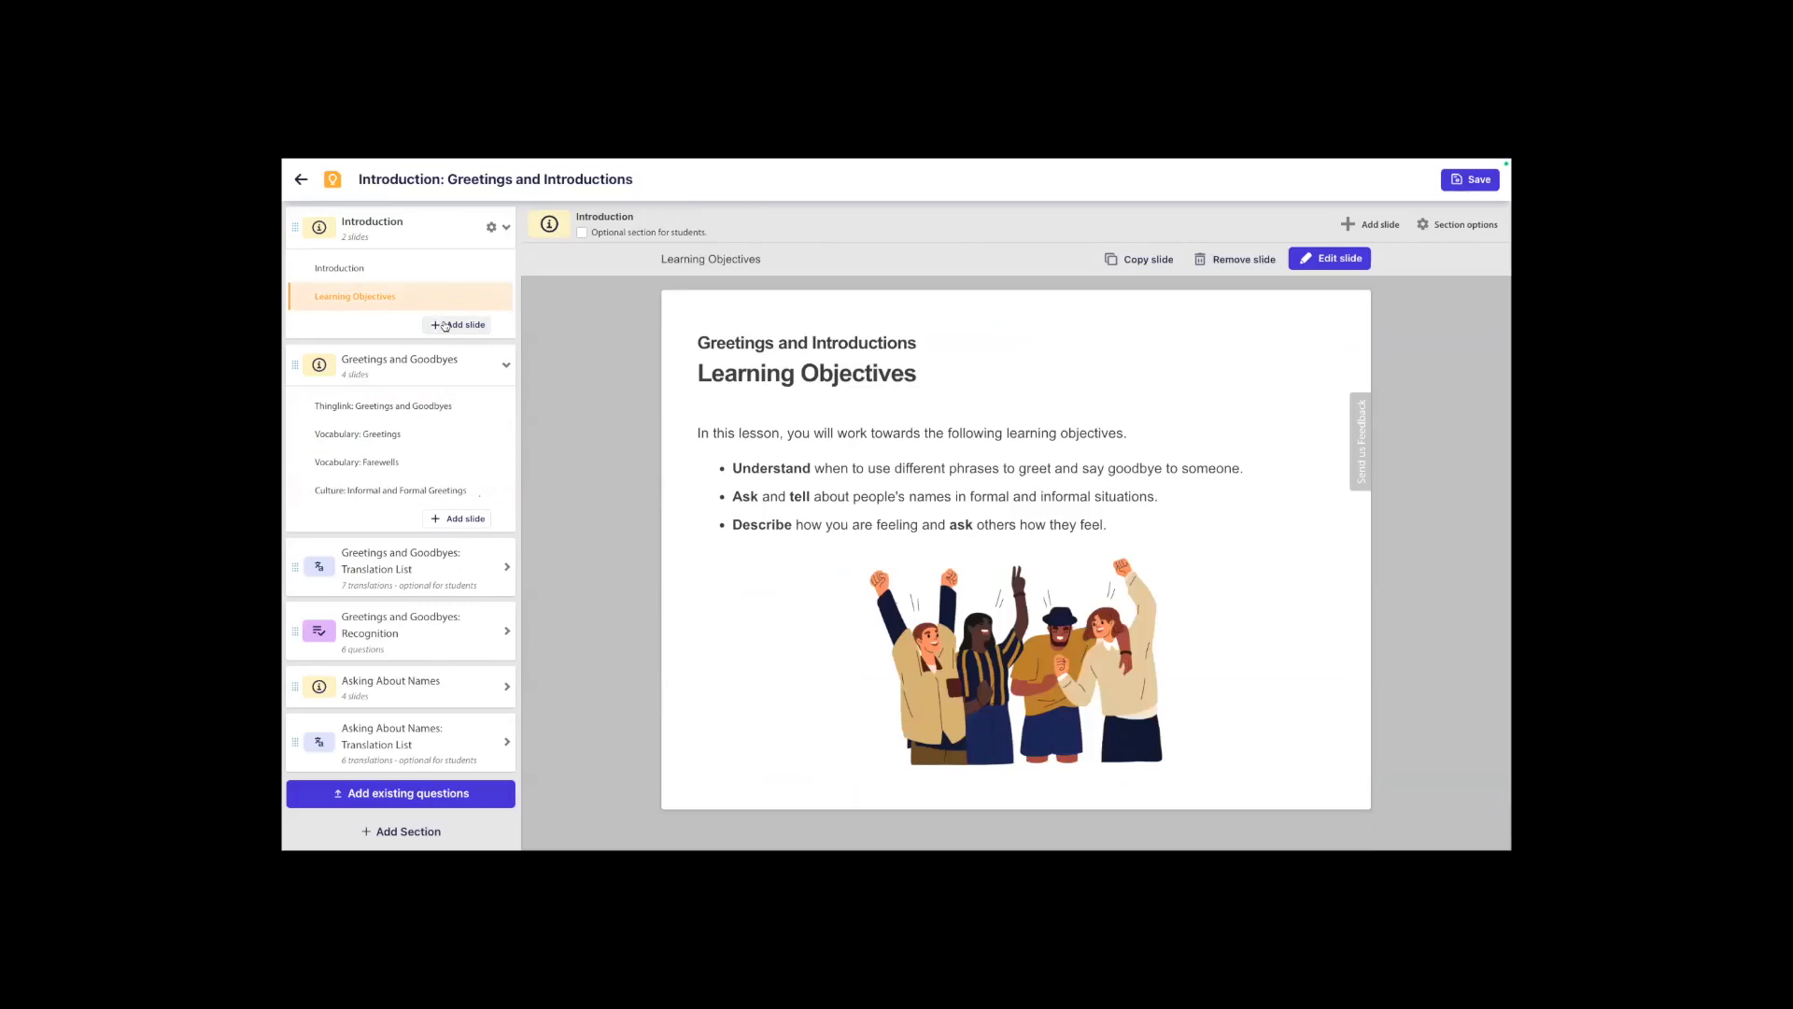
click(460, 325)
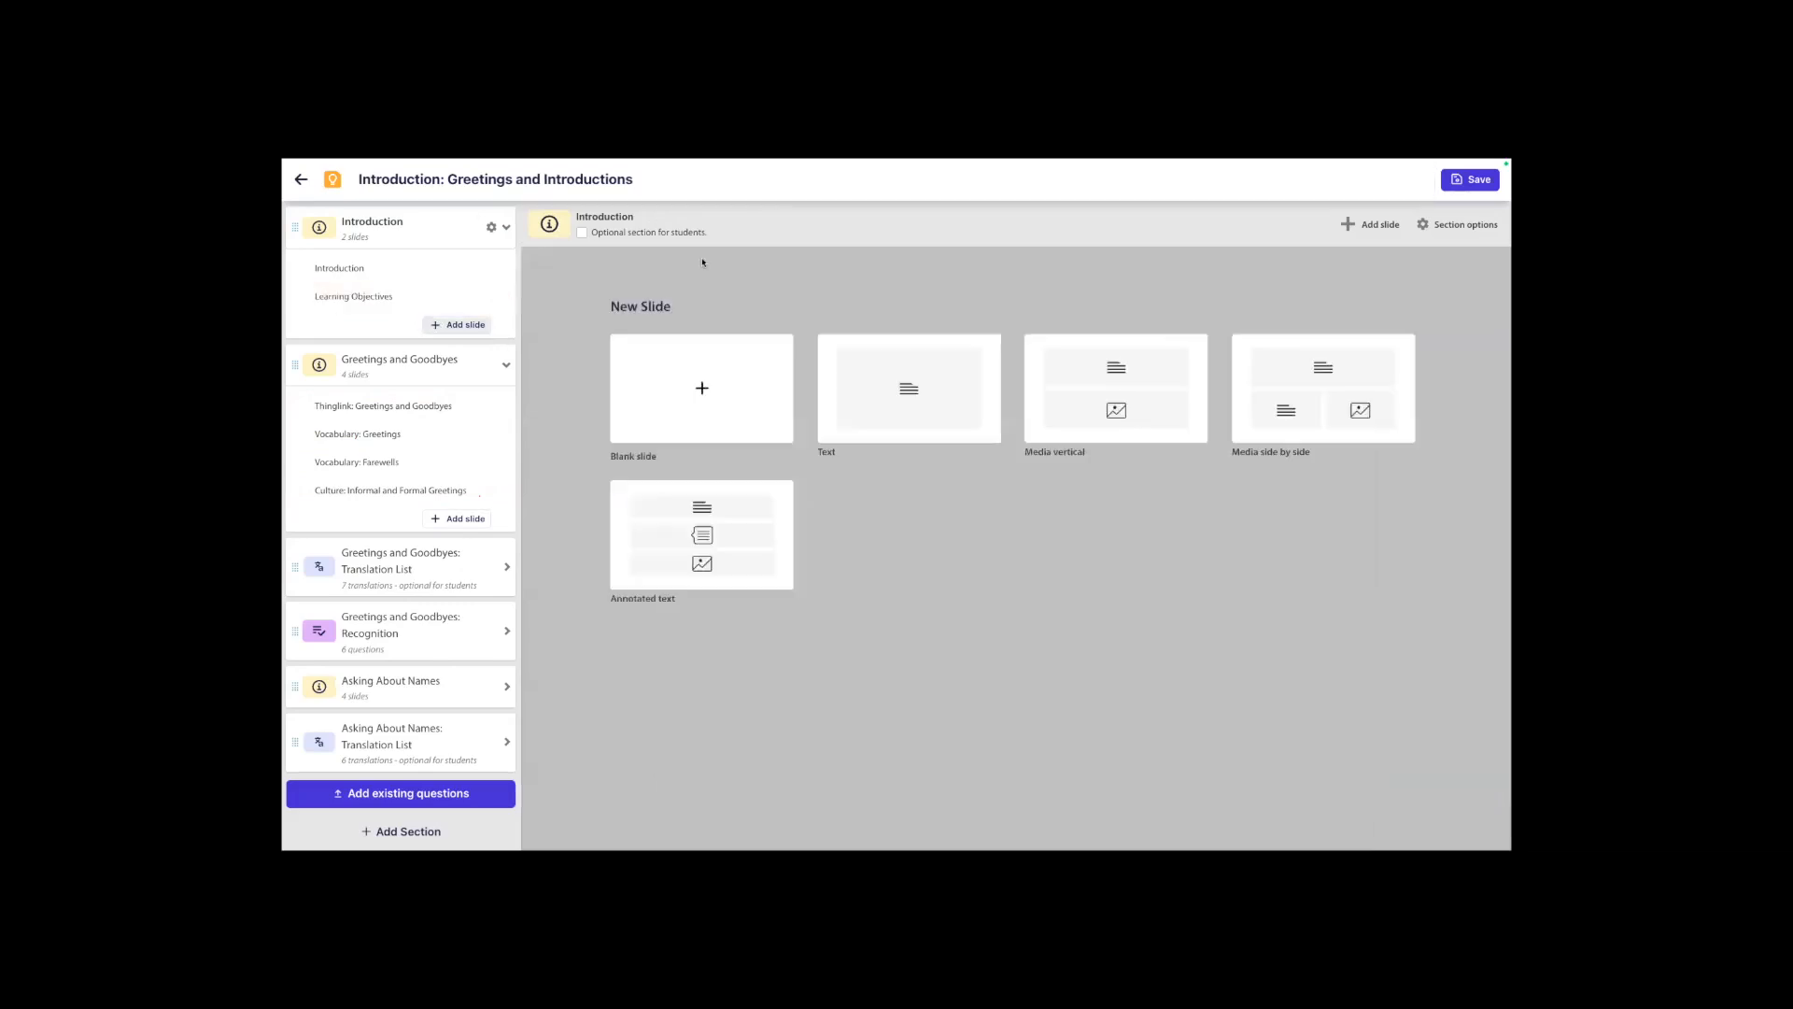
click(696, 391)
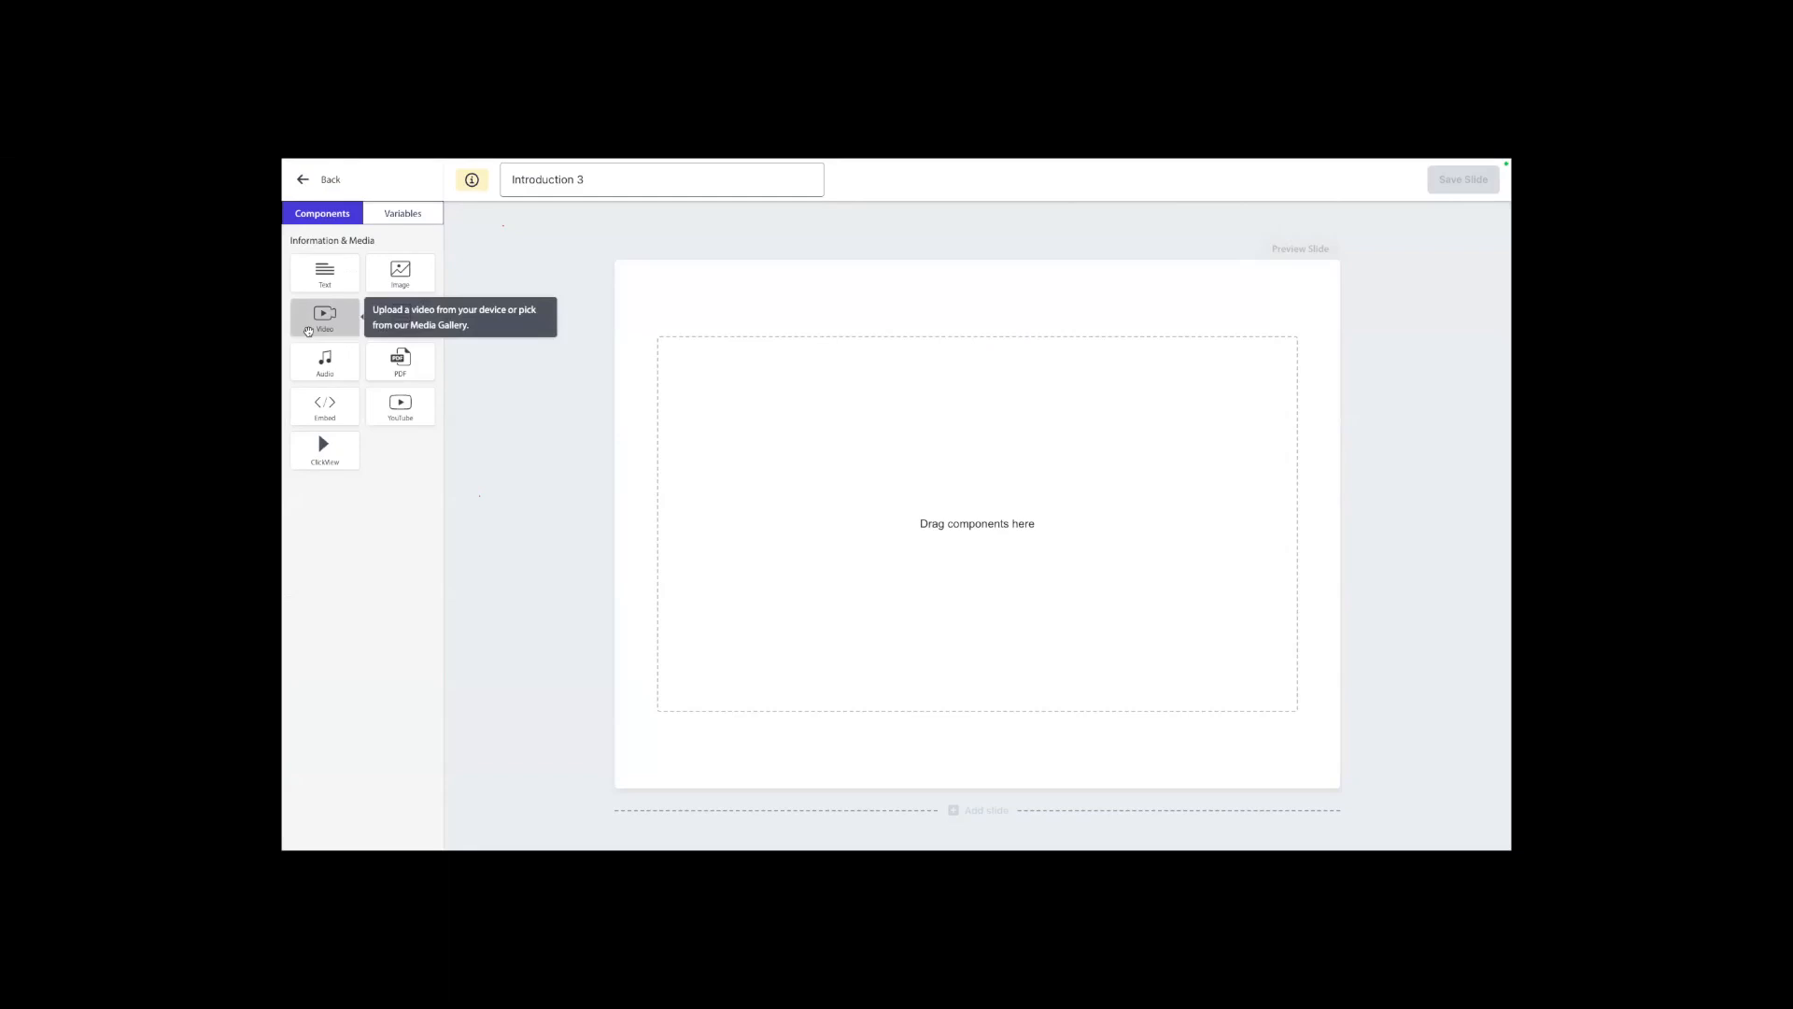
drag(308, 331, 811, 480)
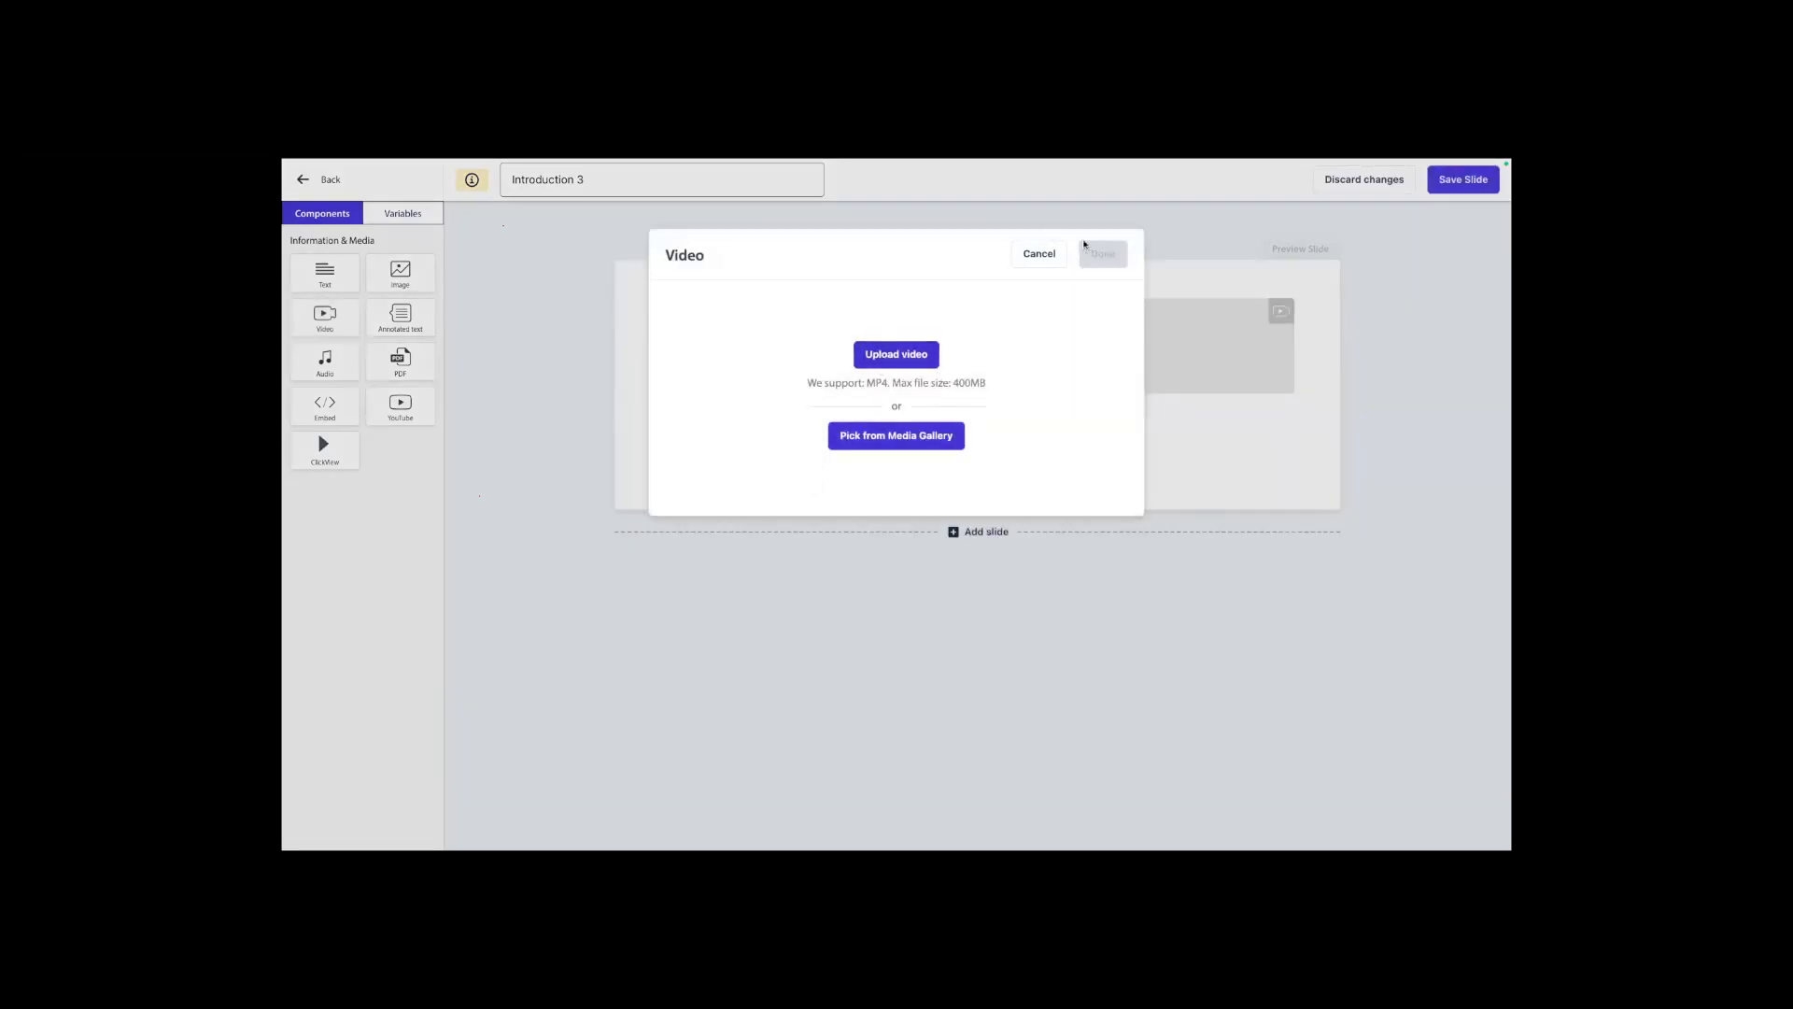
click(1046, 261)
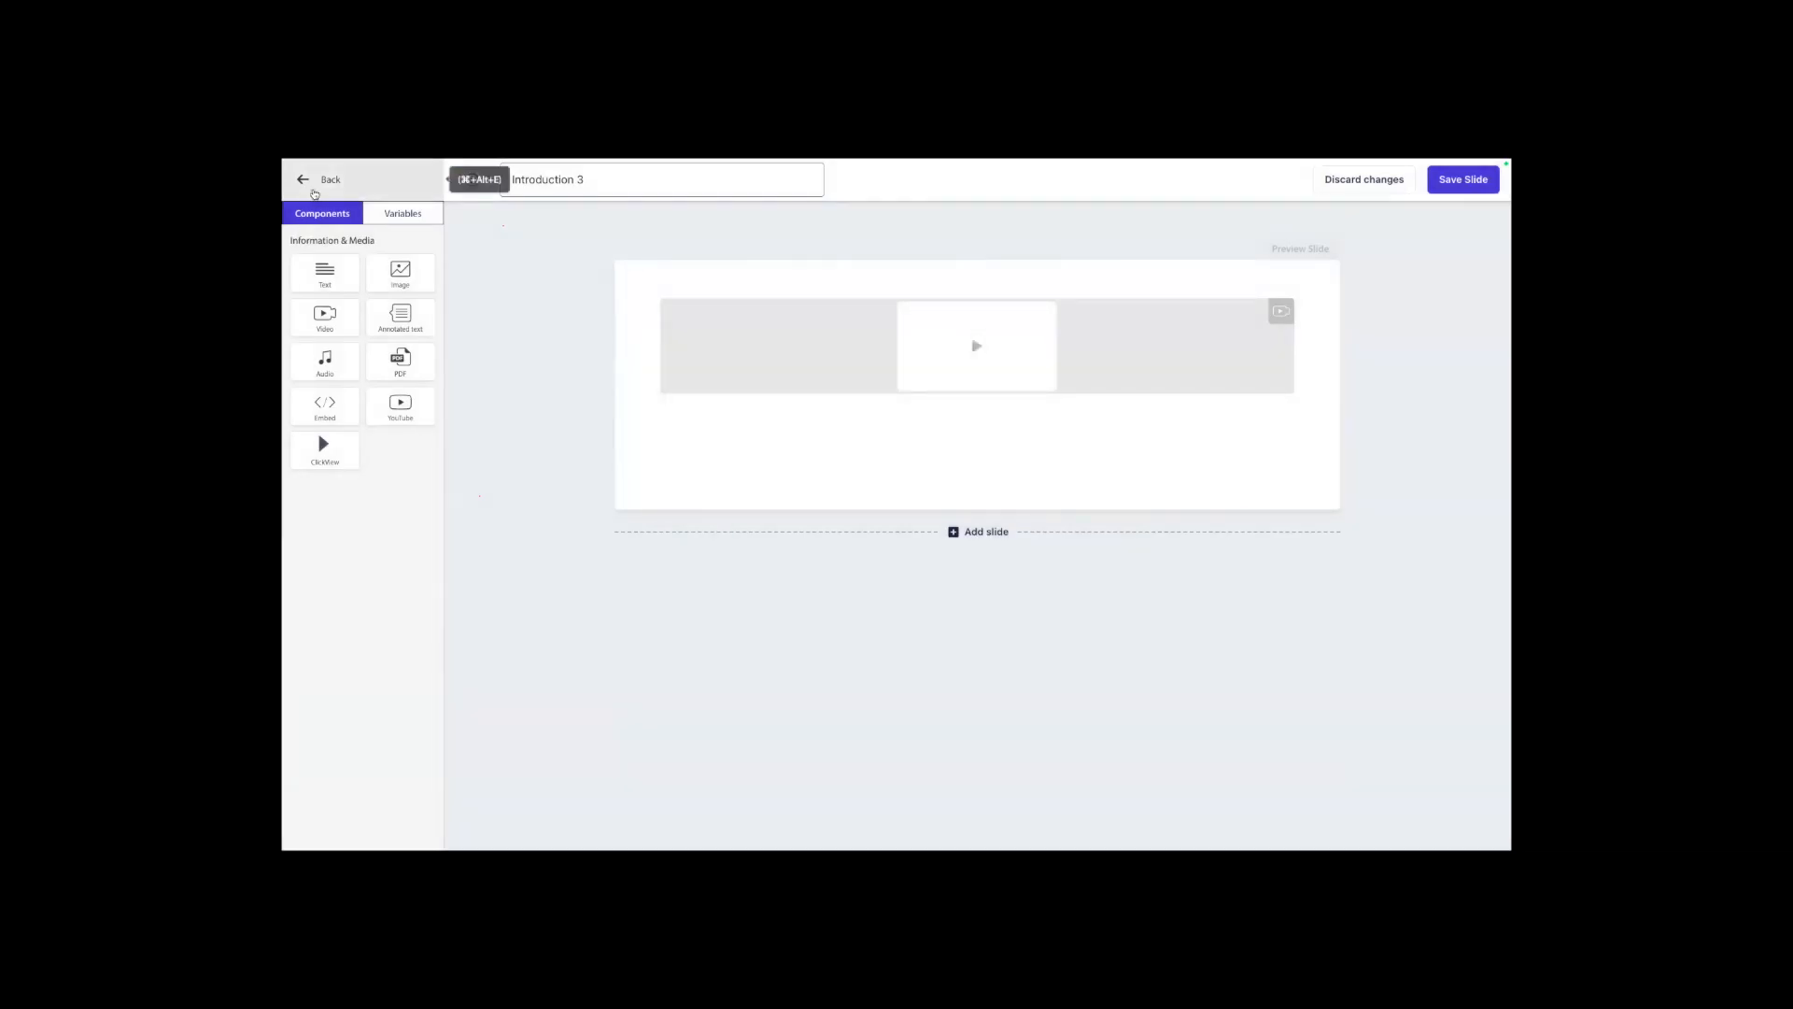
click(315, 194)
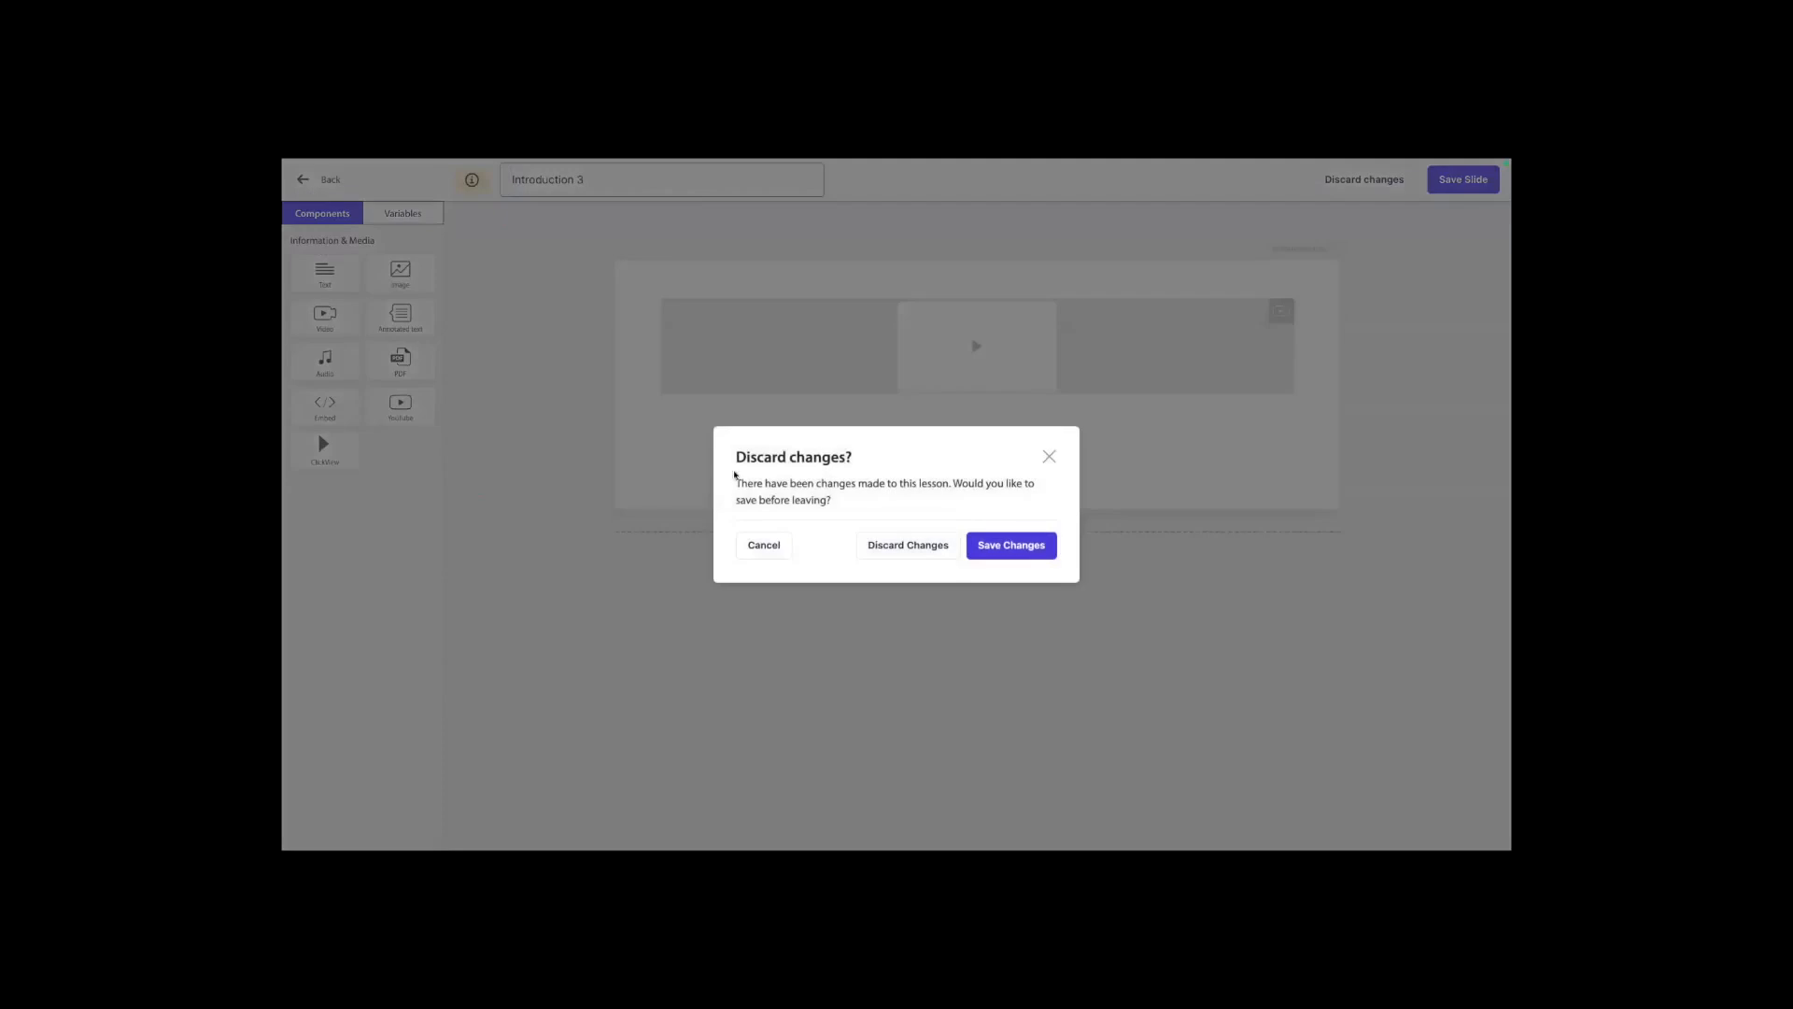
click(914, 548)
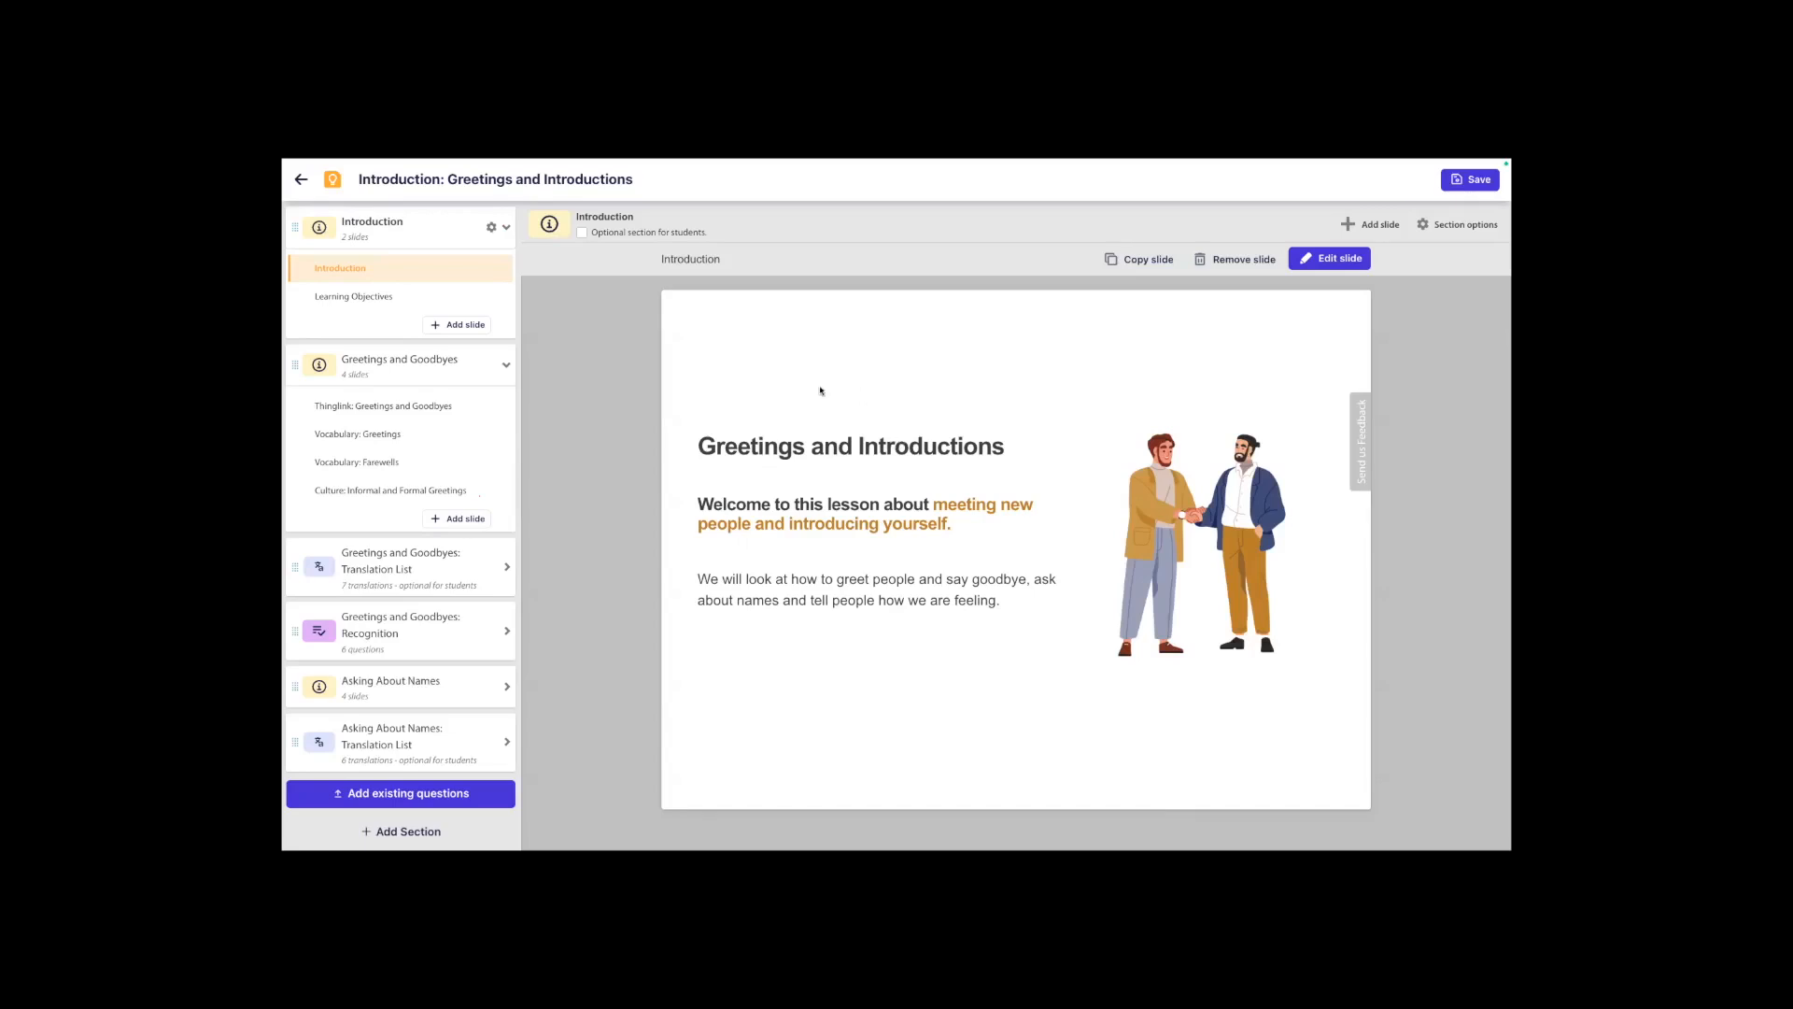
click(301, 180)
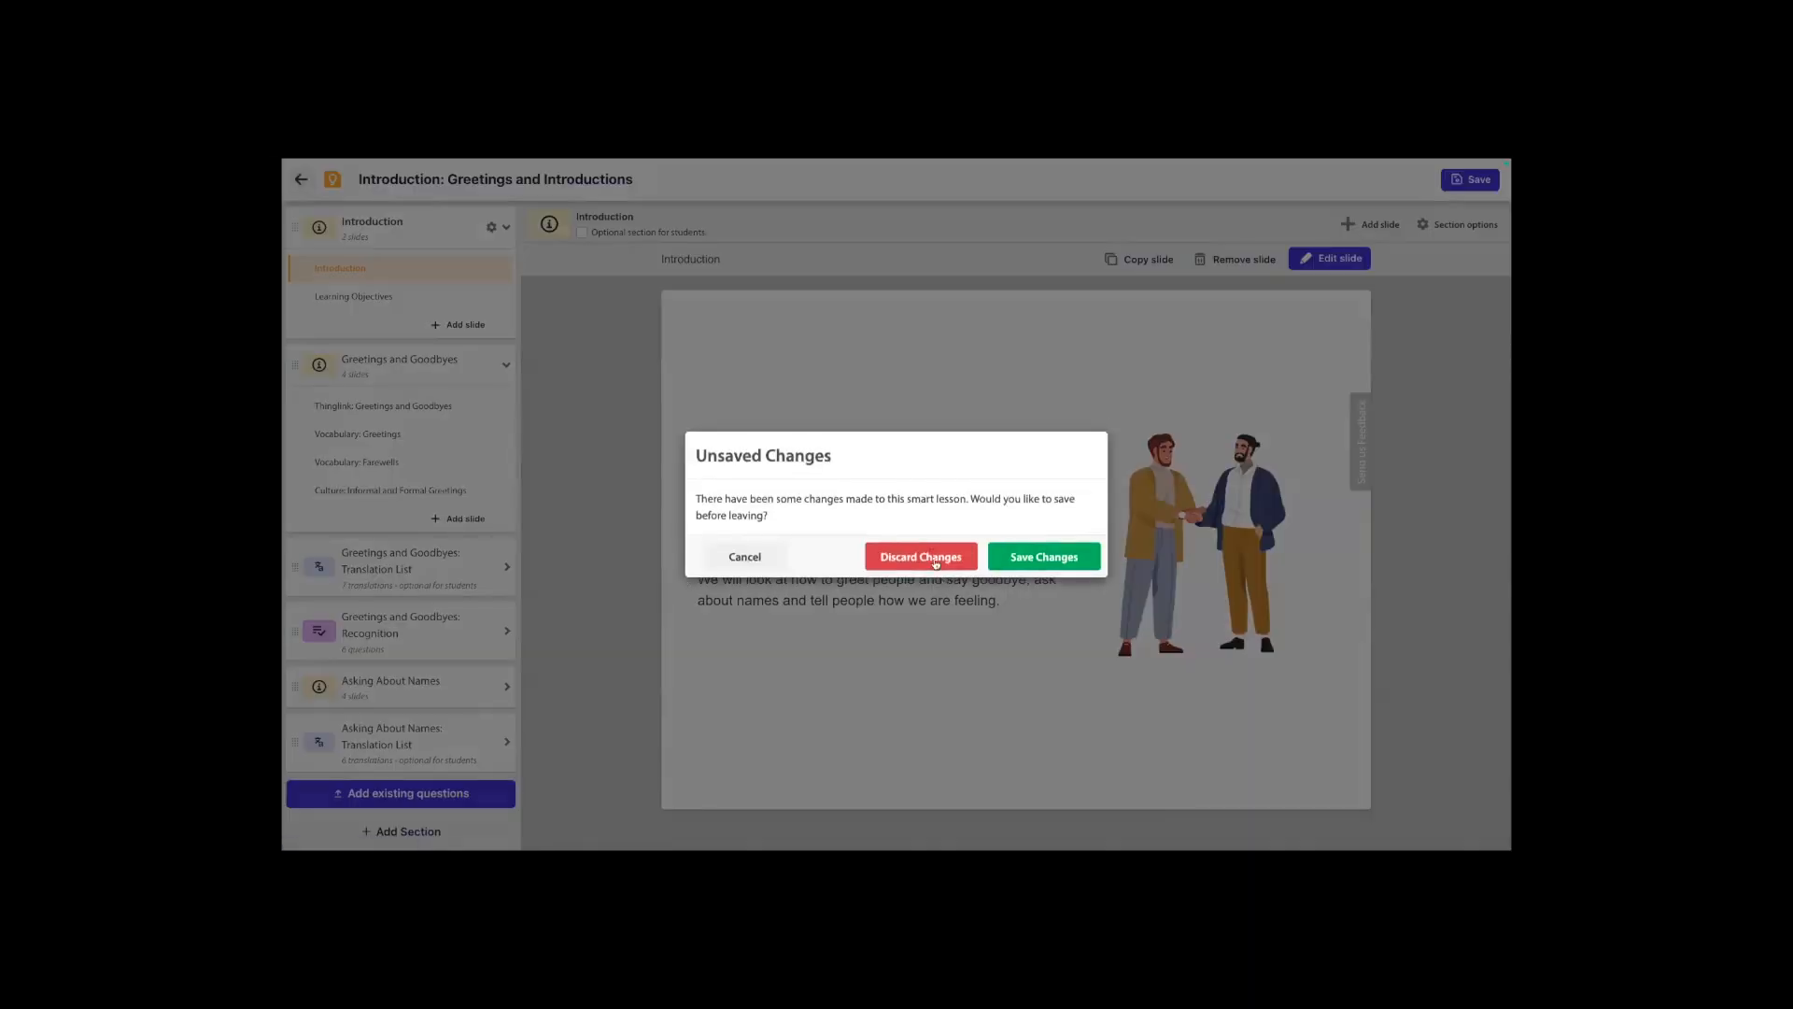
click(935, 566)
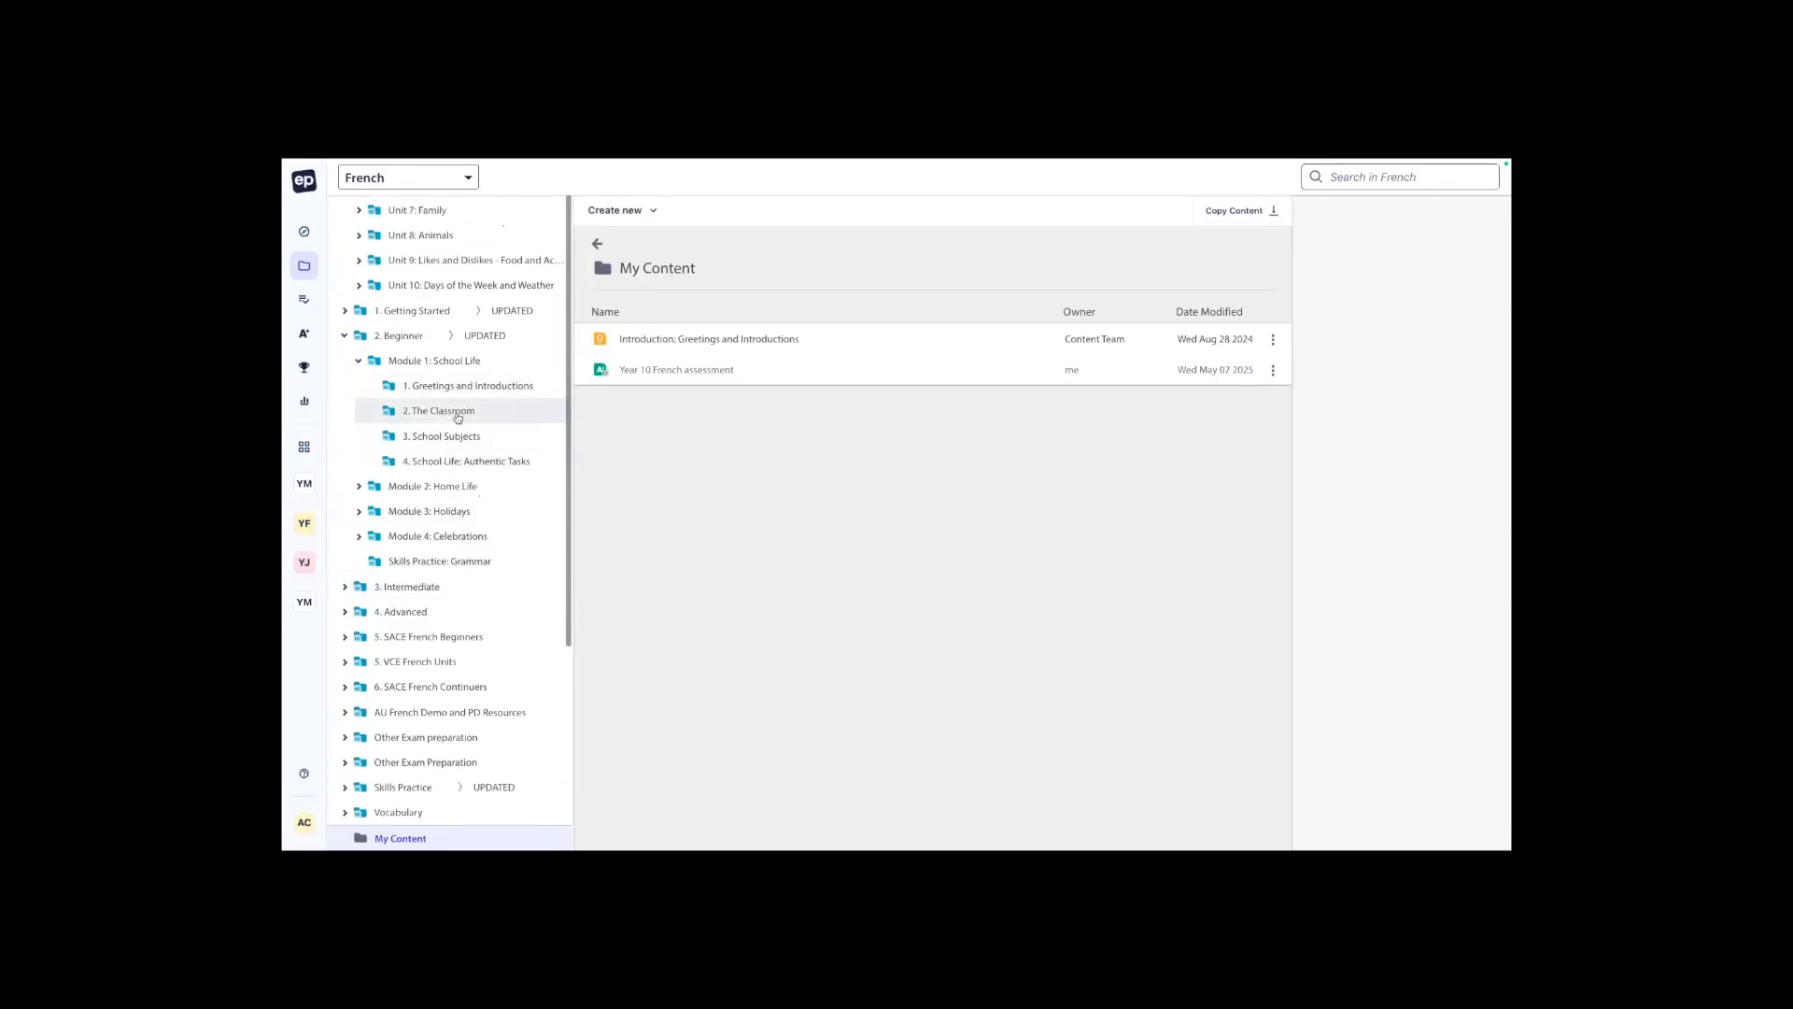
Open "5. Out and About in the Community" from Module 2's Home Life: Authentic Tasks and view its first Activities in Your Community recognition question.
click(462, 491)
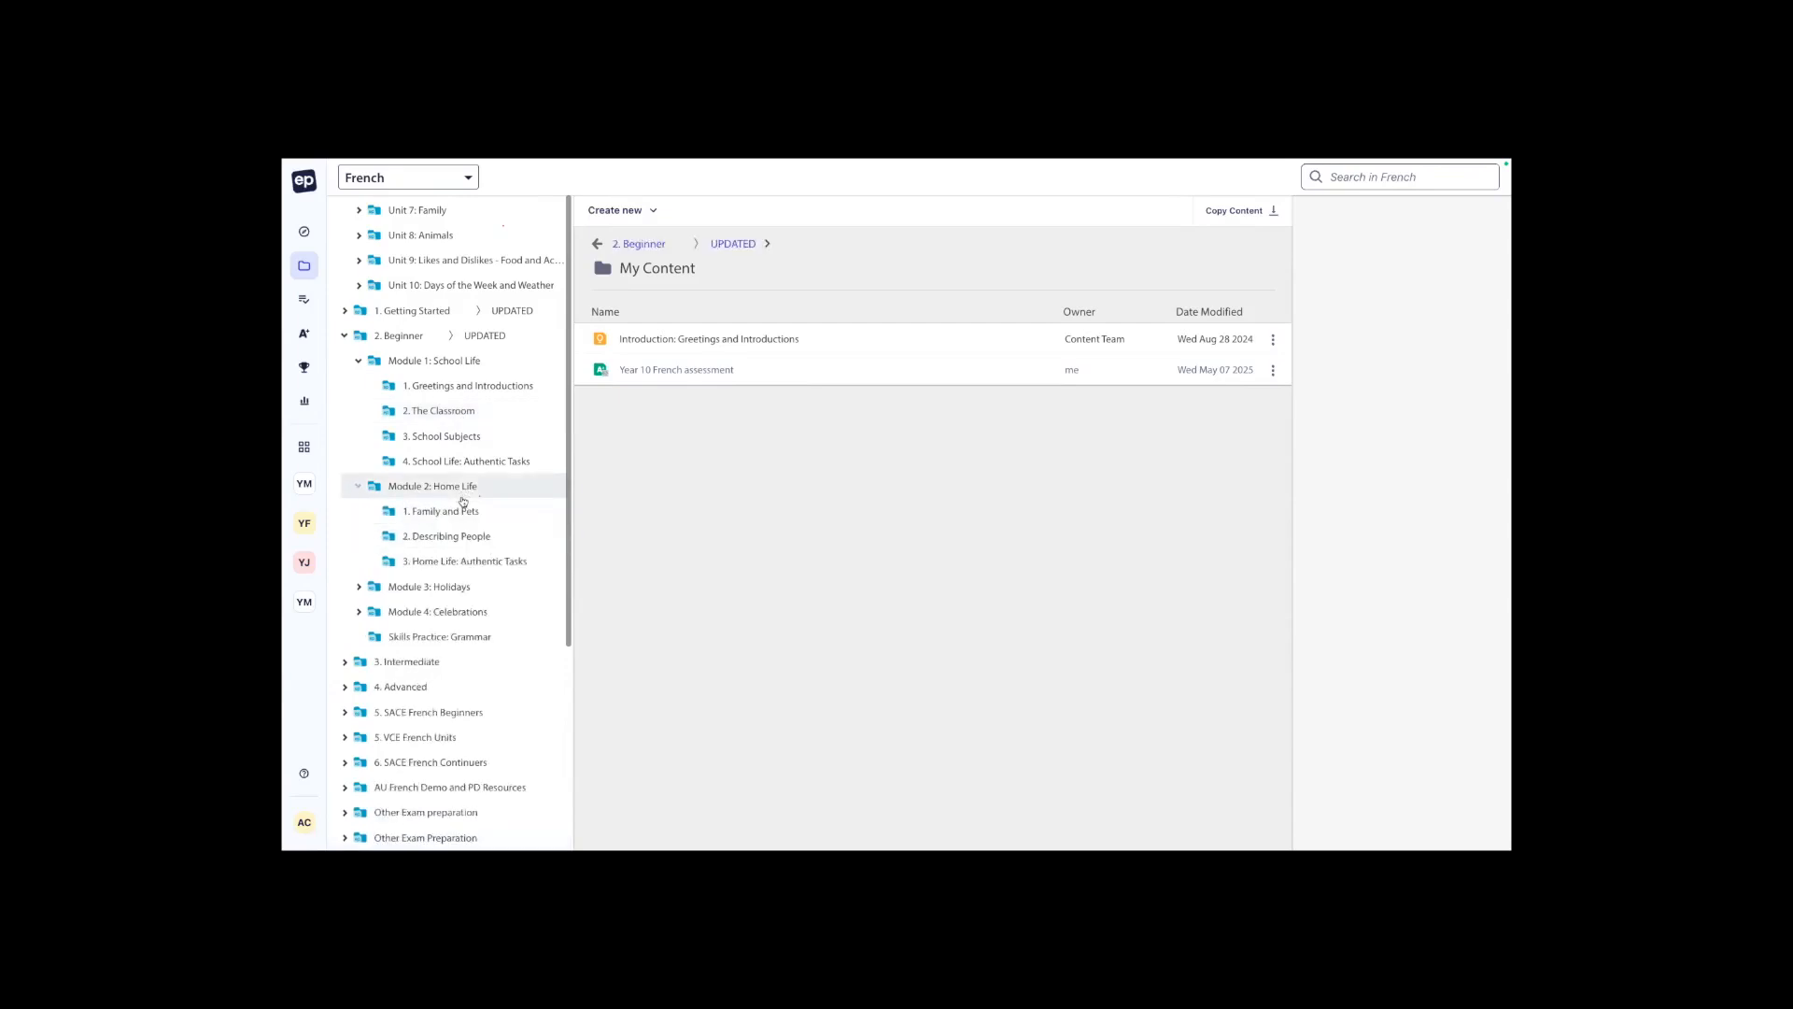
click(464, 561)
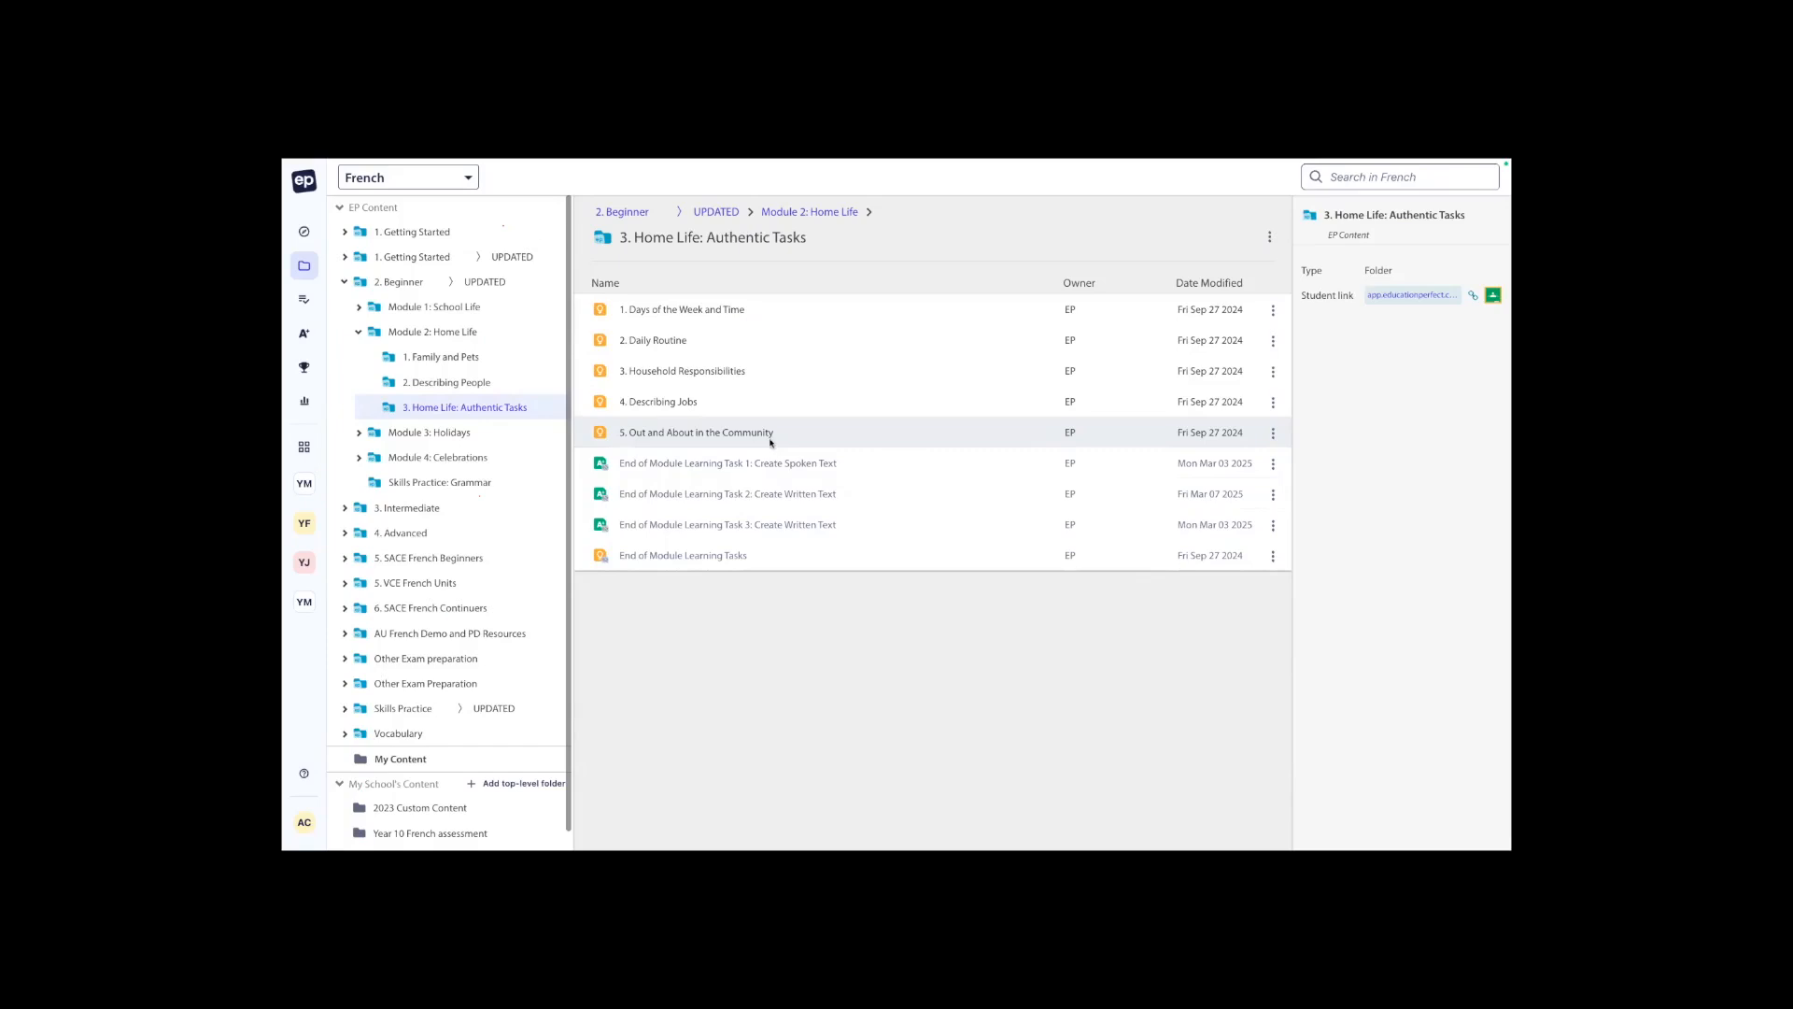
double_click(772, 444)
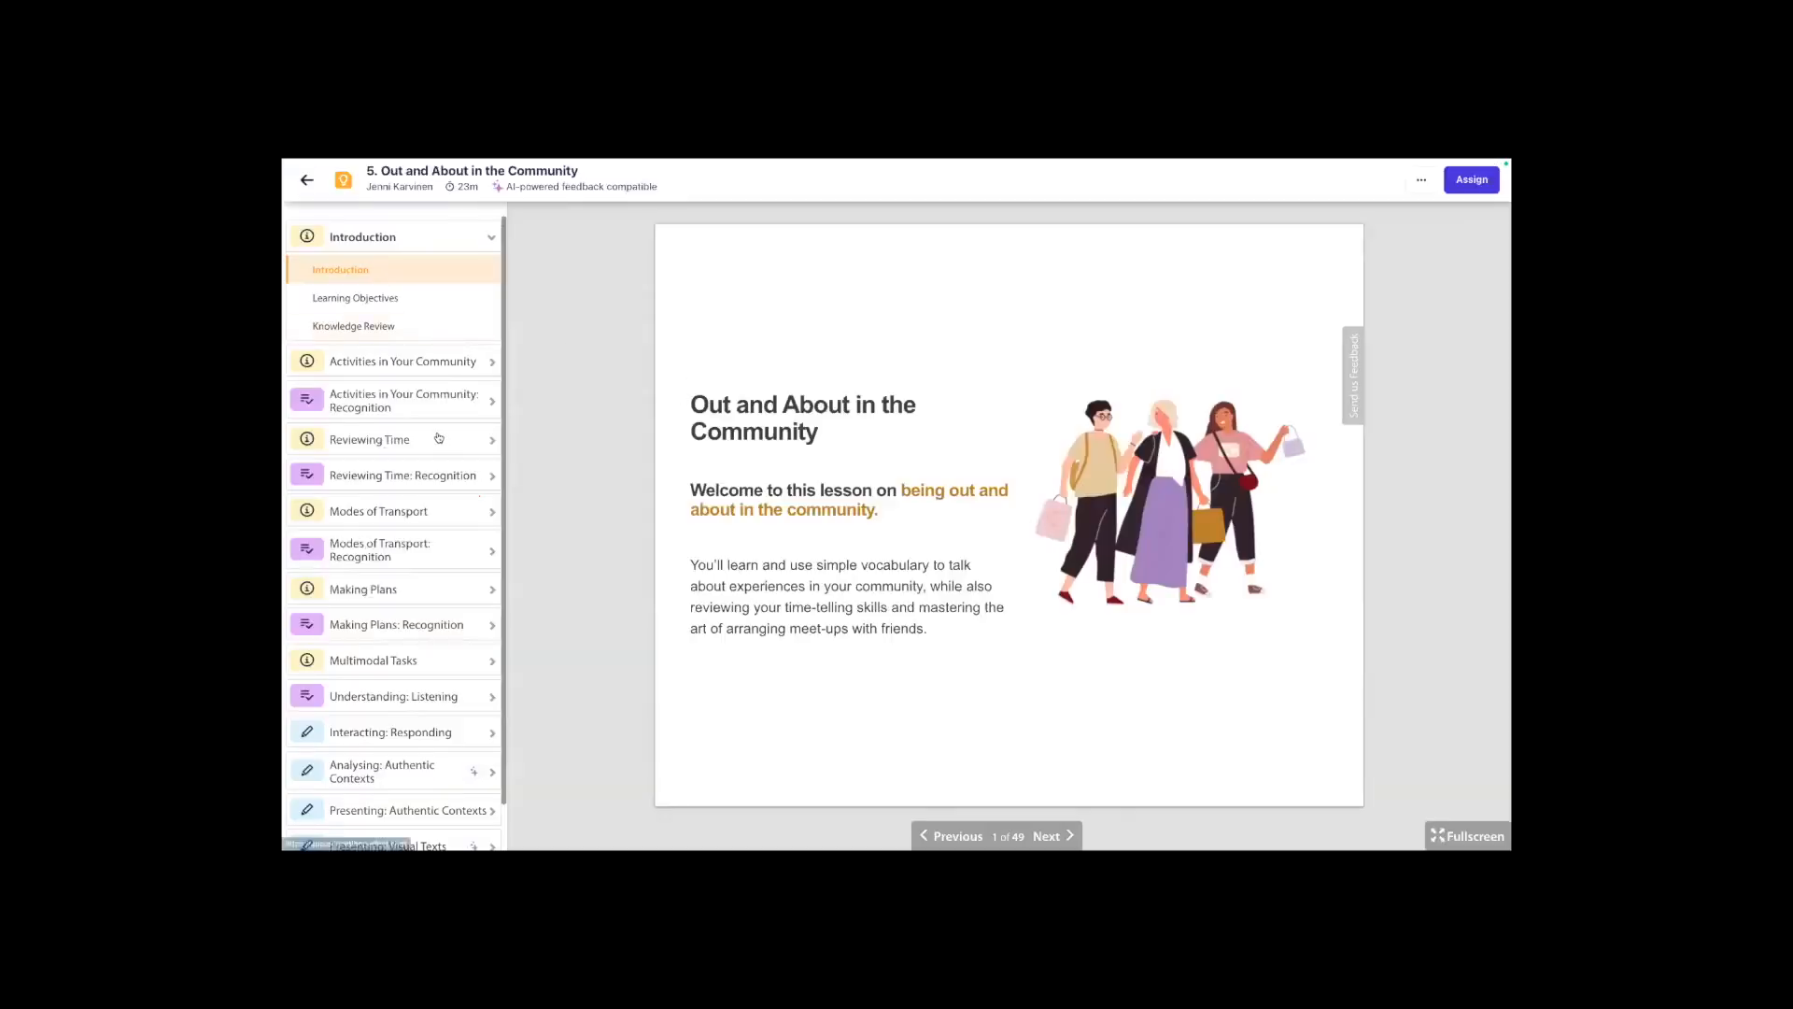
click(400, 363)
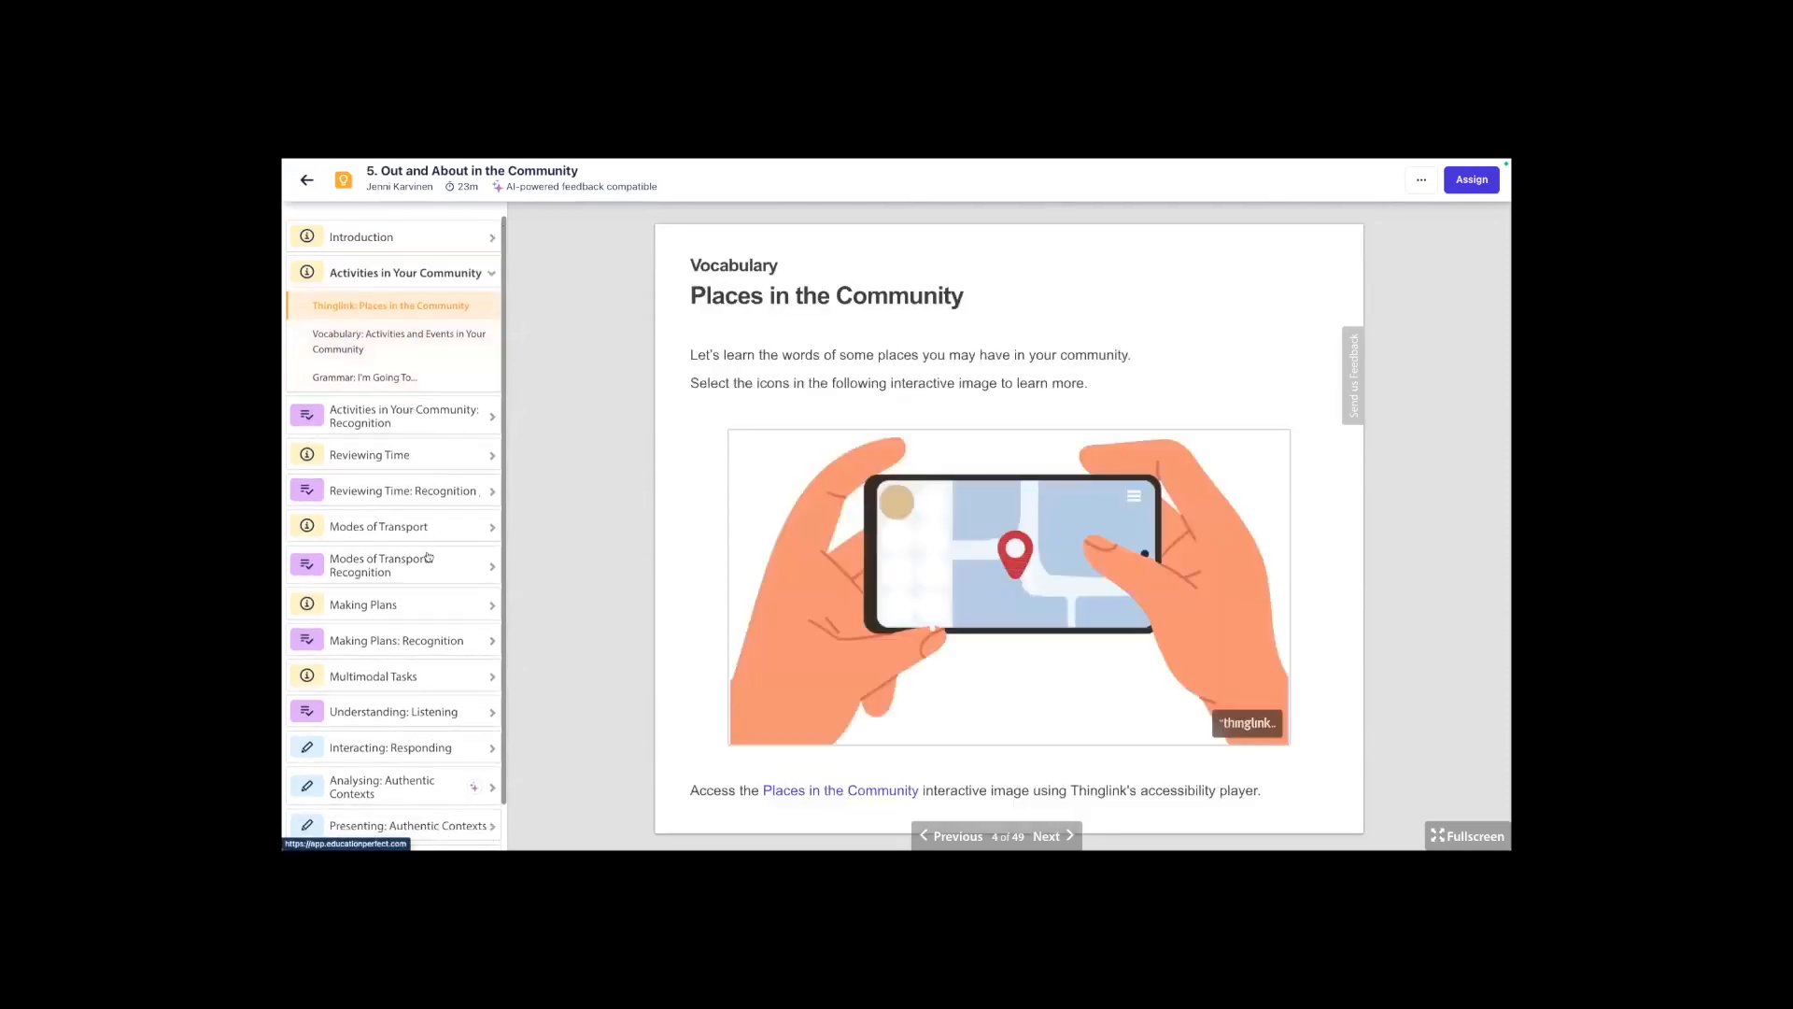
click(411, 425)
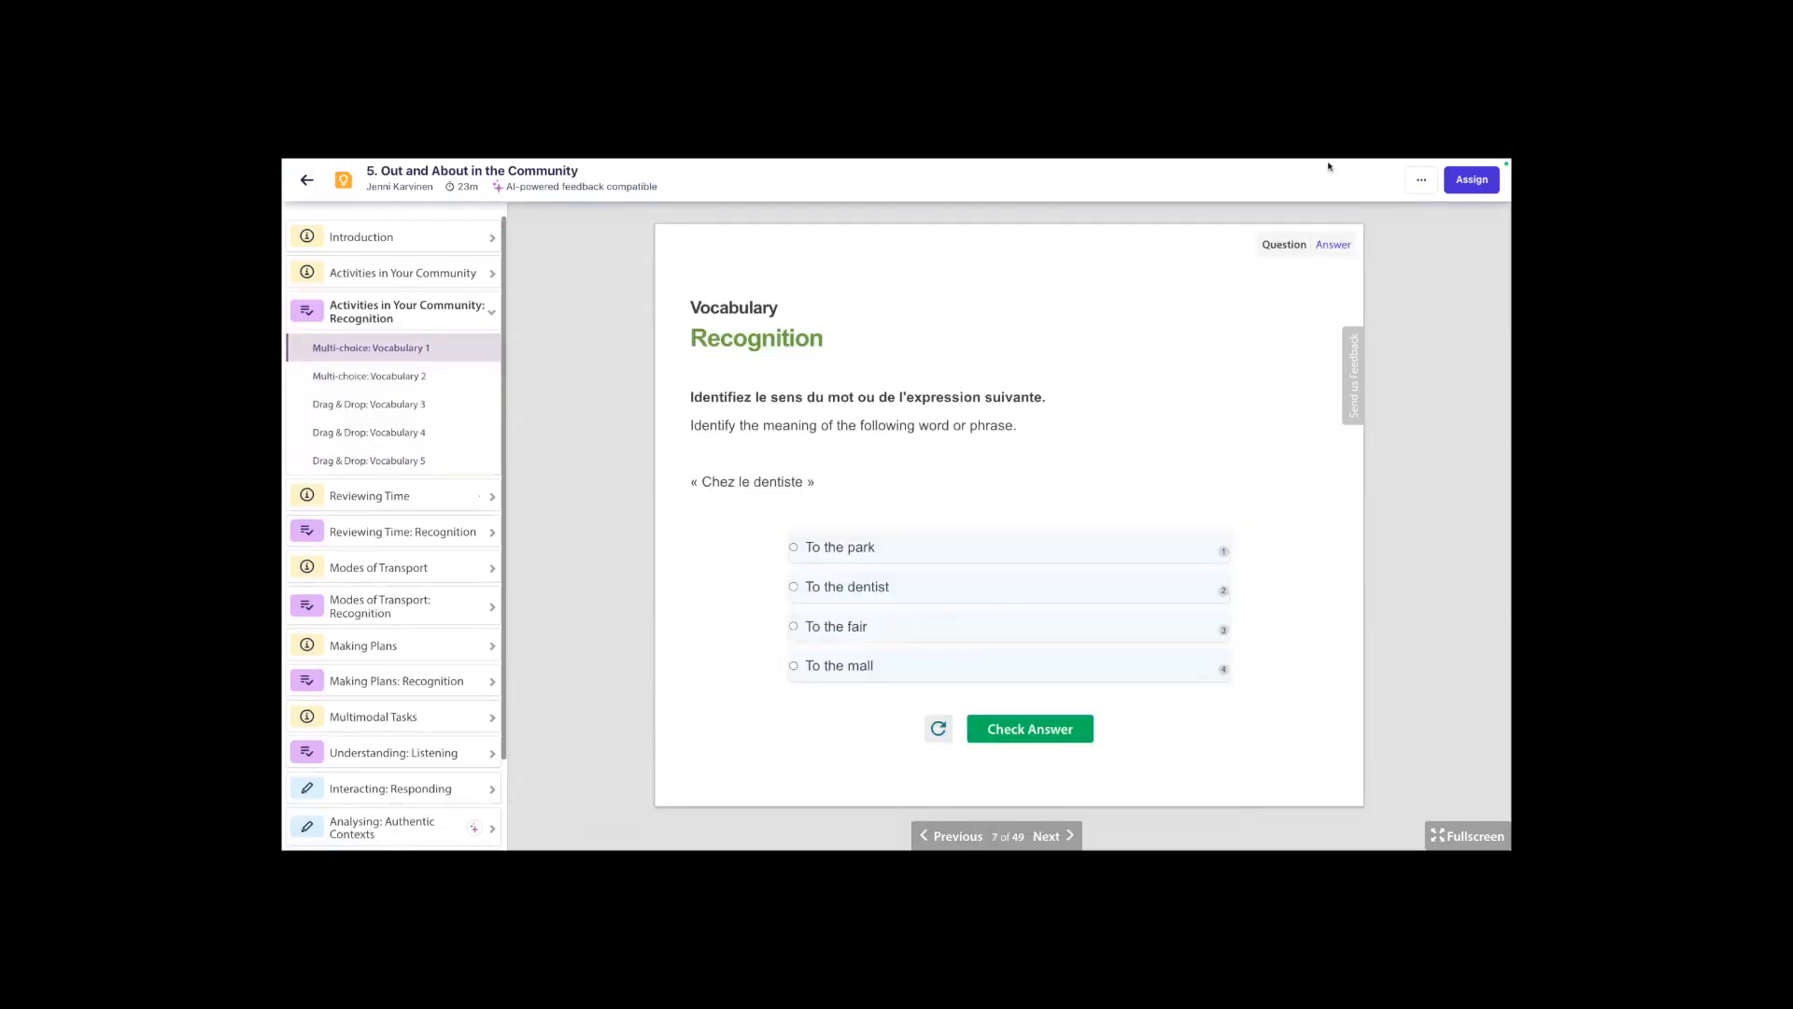
Create an editable copy of the Out and About in the Community lesson in My Content.
click(1416, 182)
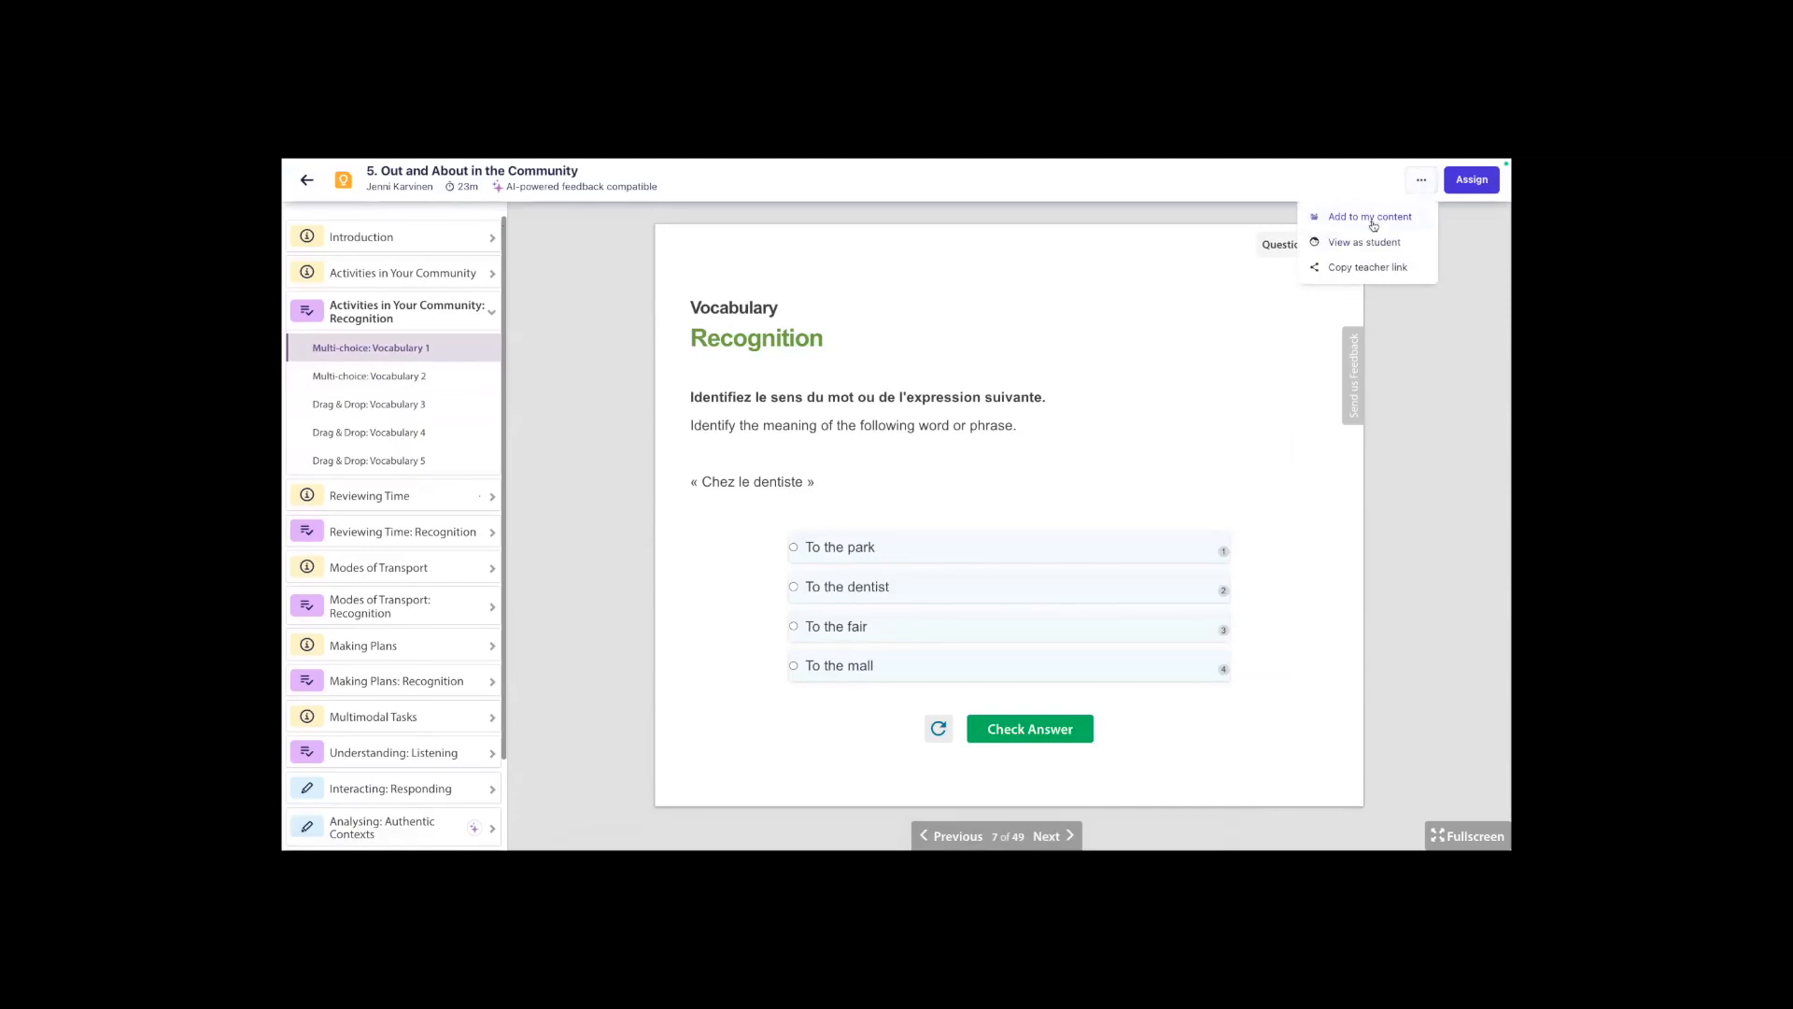
click(1369, 218)
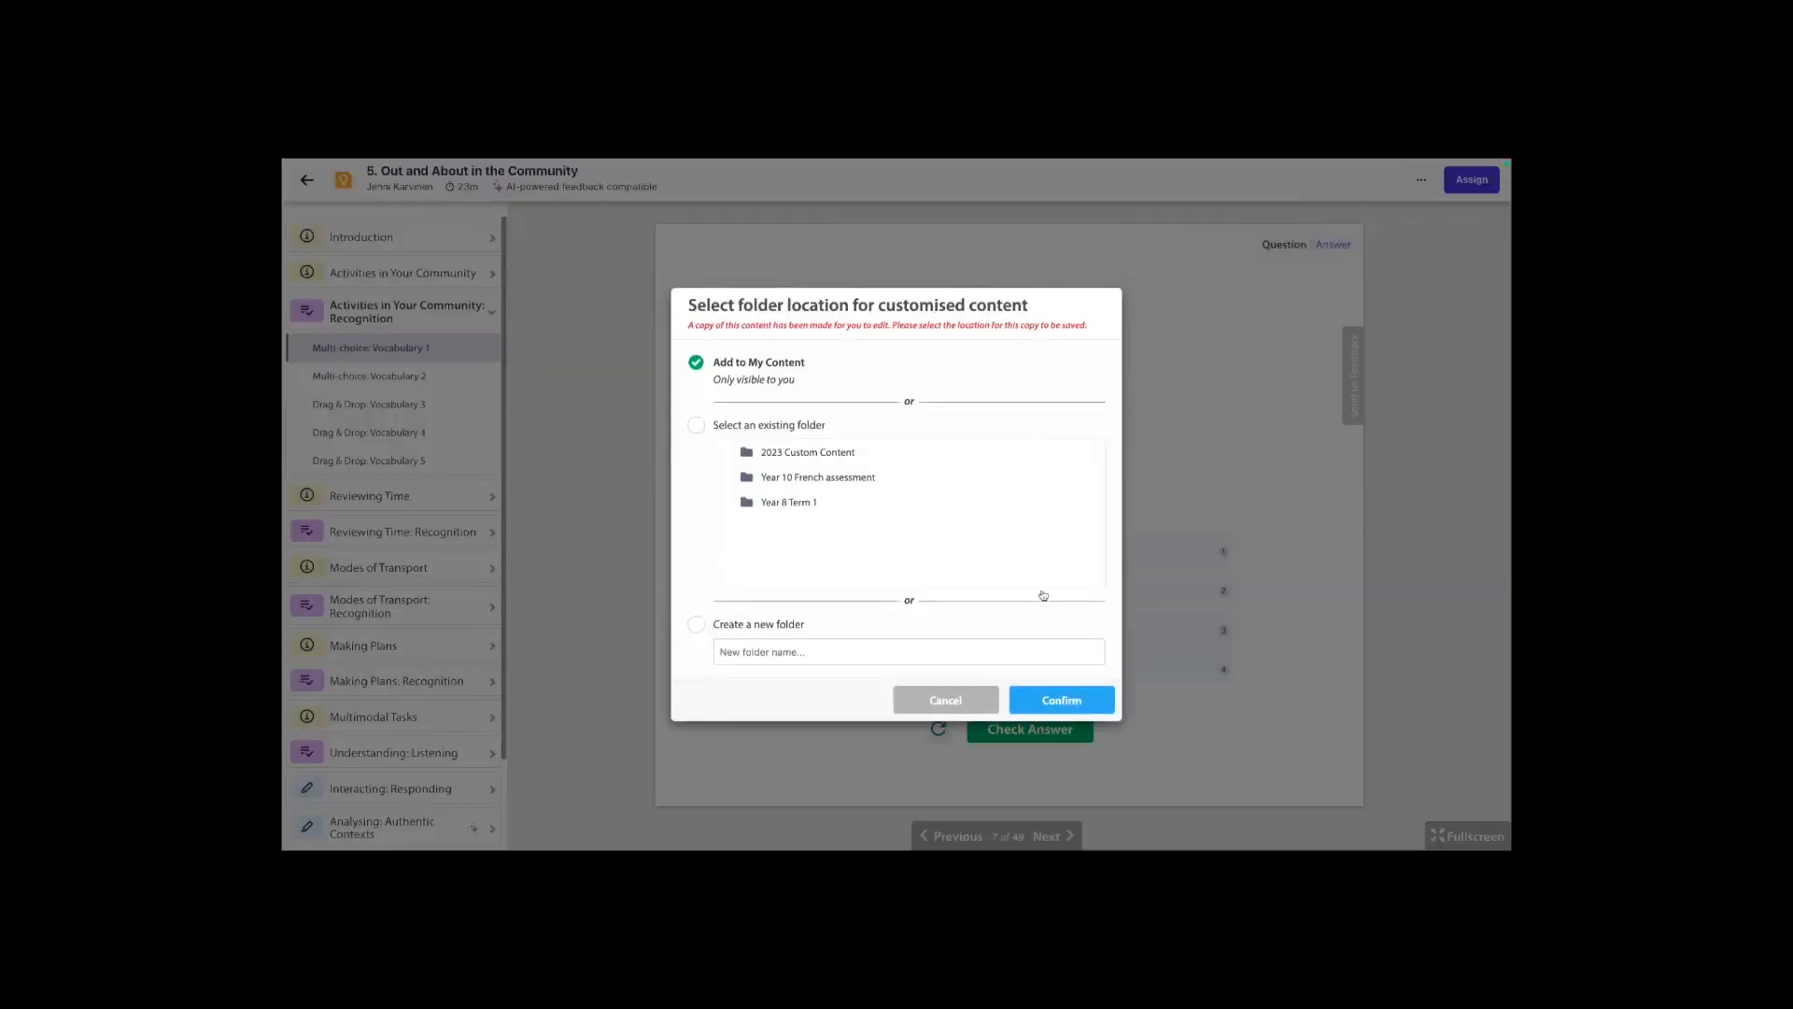
click(1062, 699)
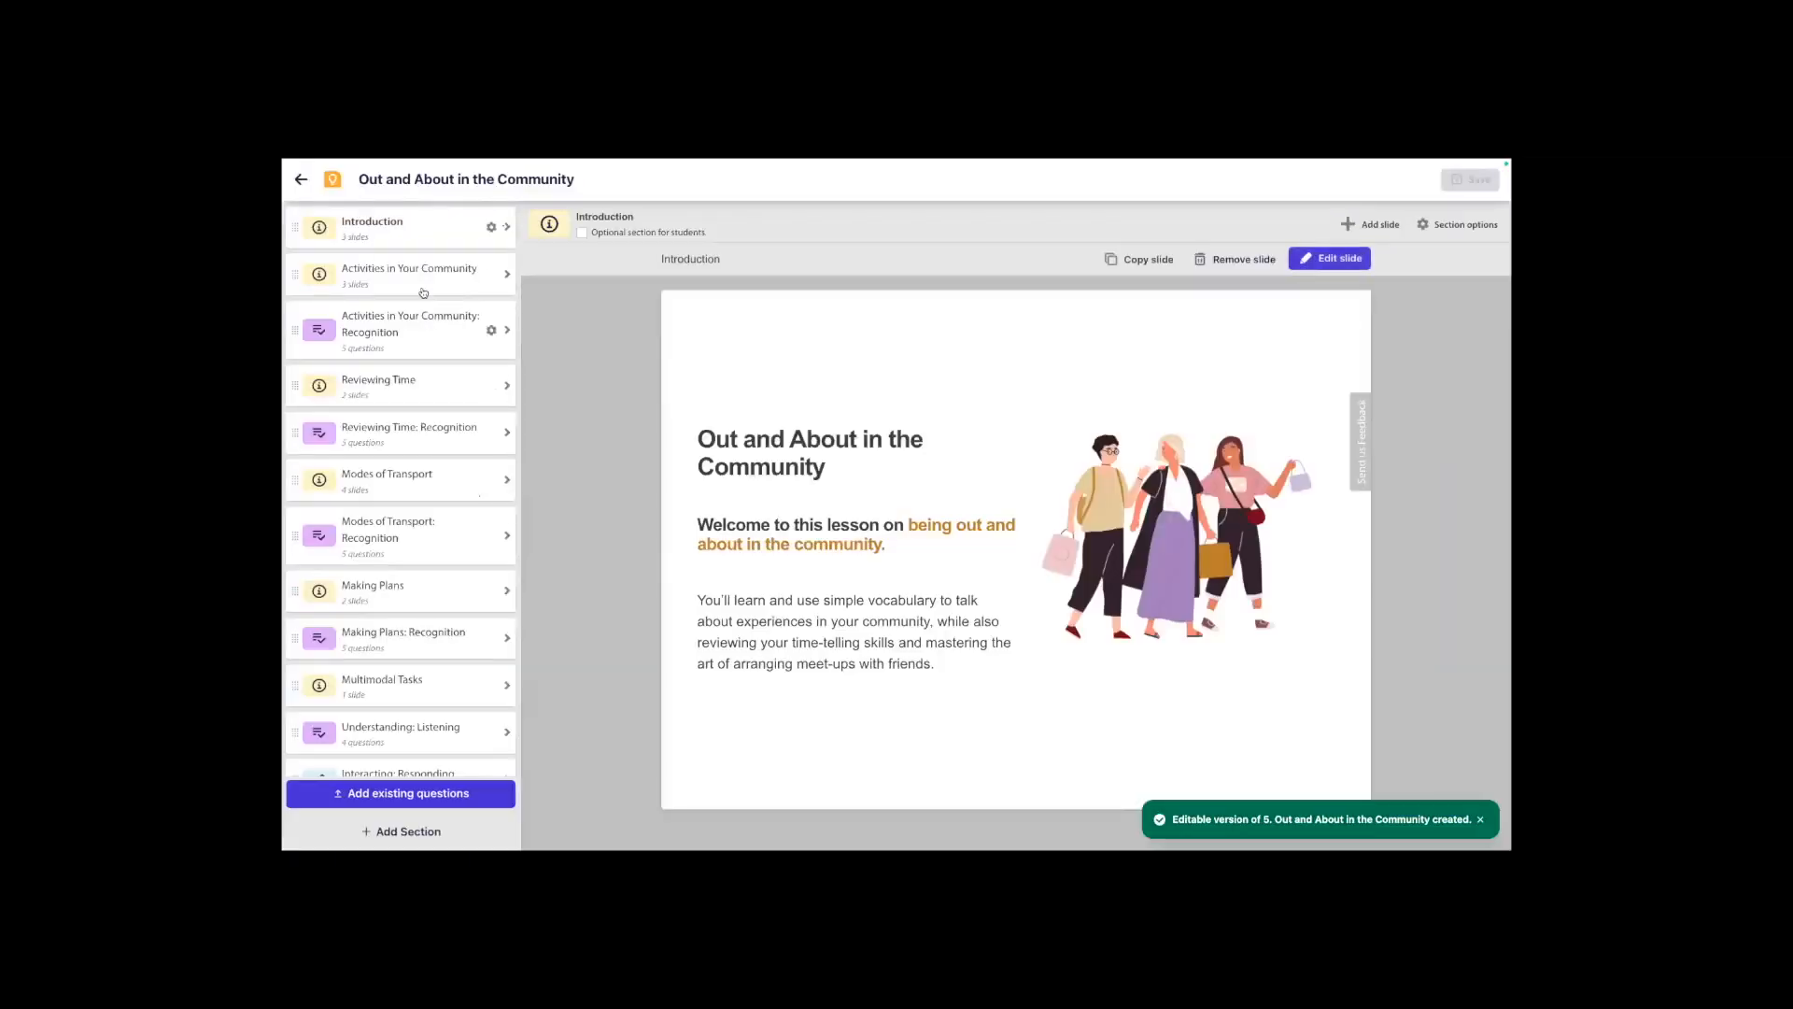
Add a blank question to the "Activities in Your Community: Recognition" section and place an Embed component on it.
click(422, 285)
click(434, 479)
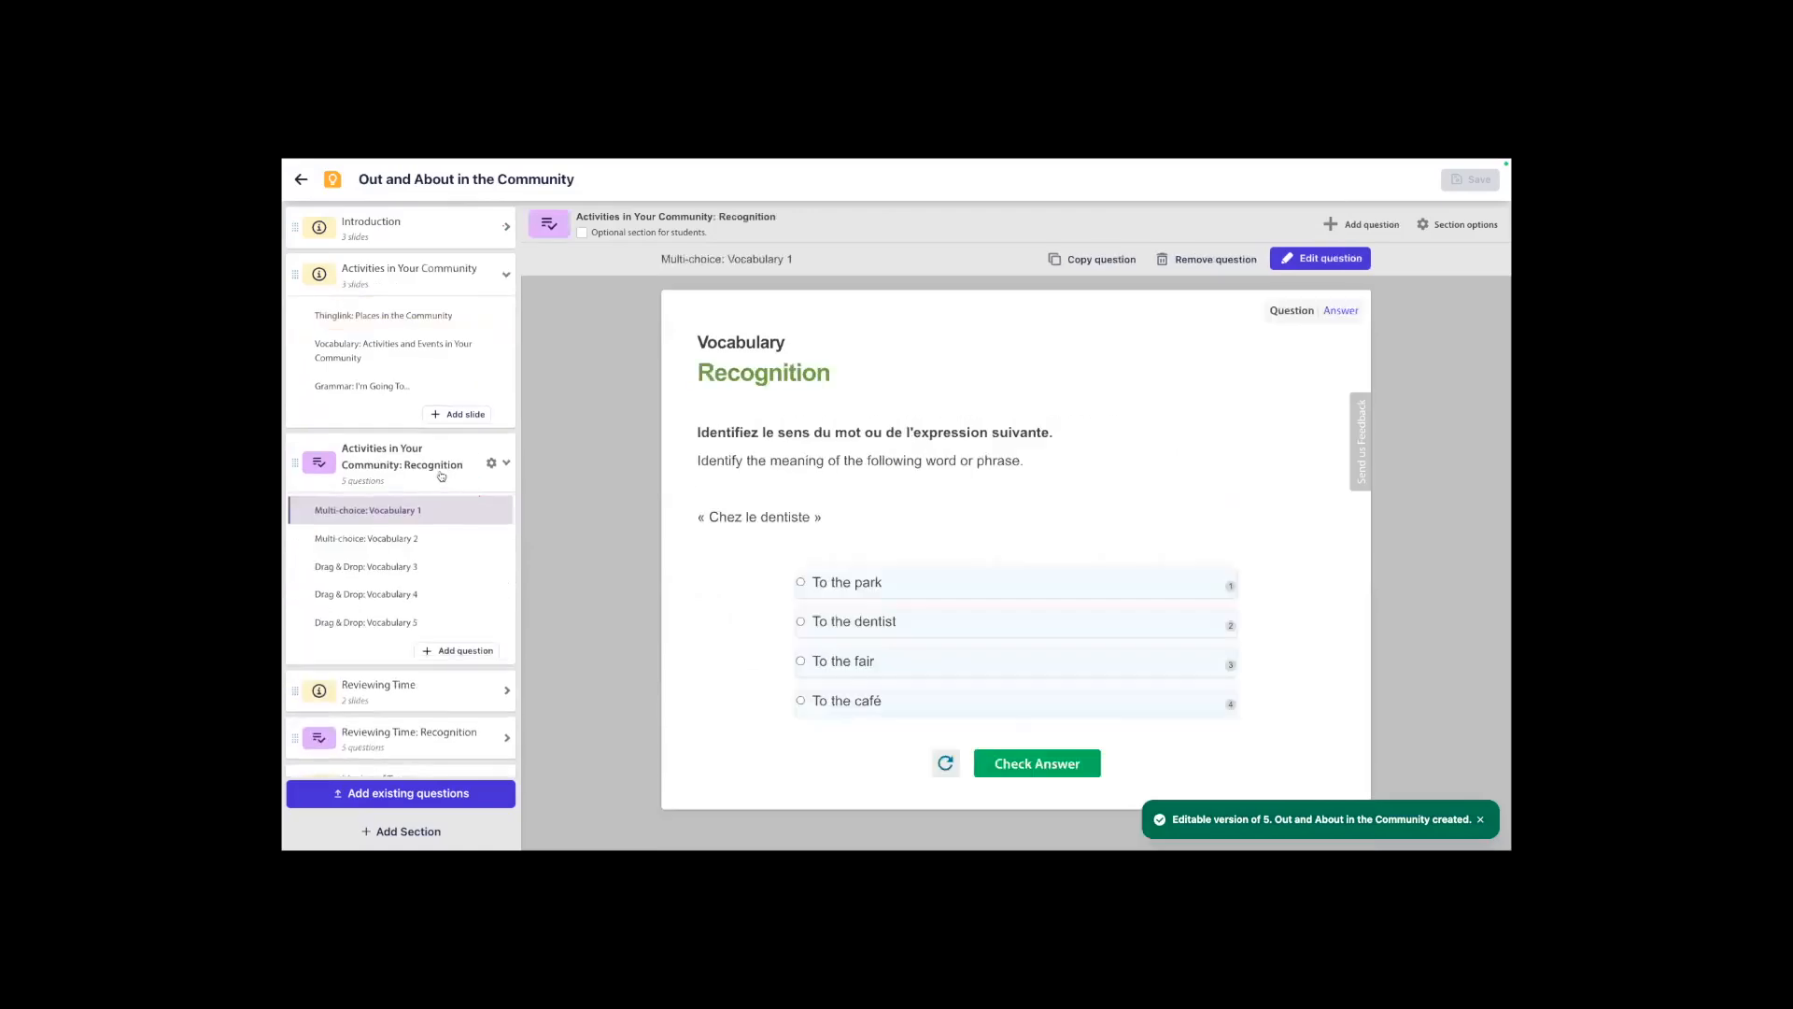
click(455, 654)
click(701, 374)
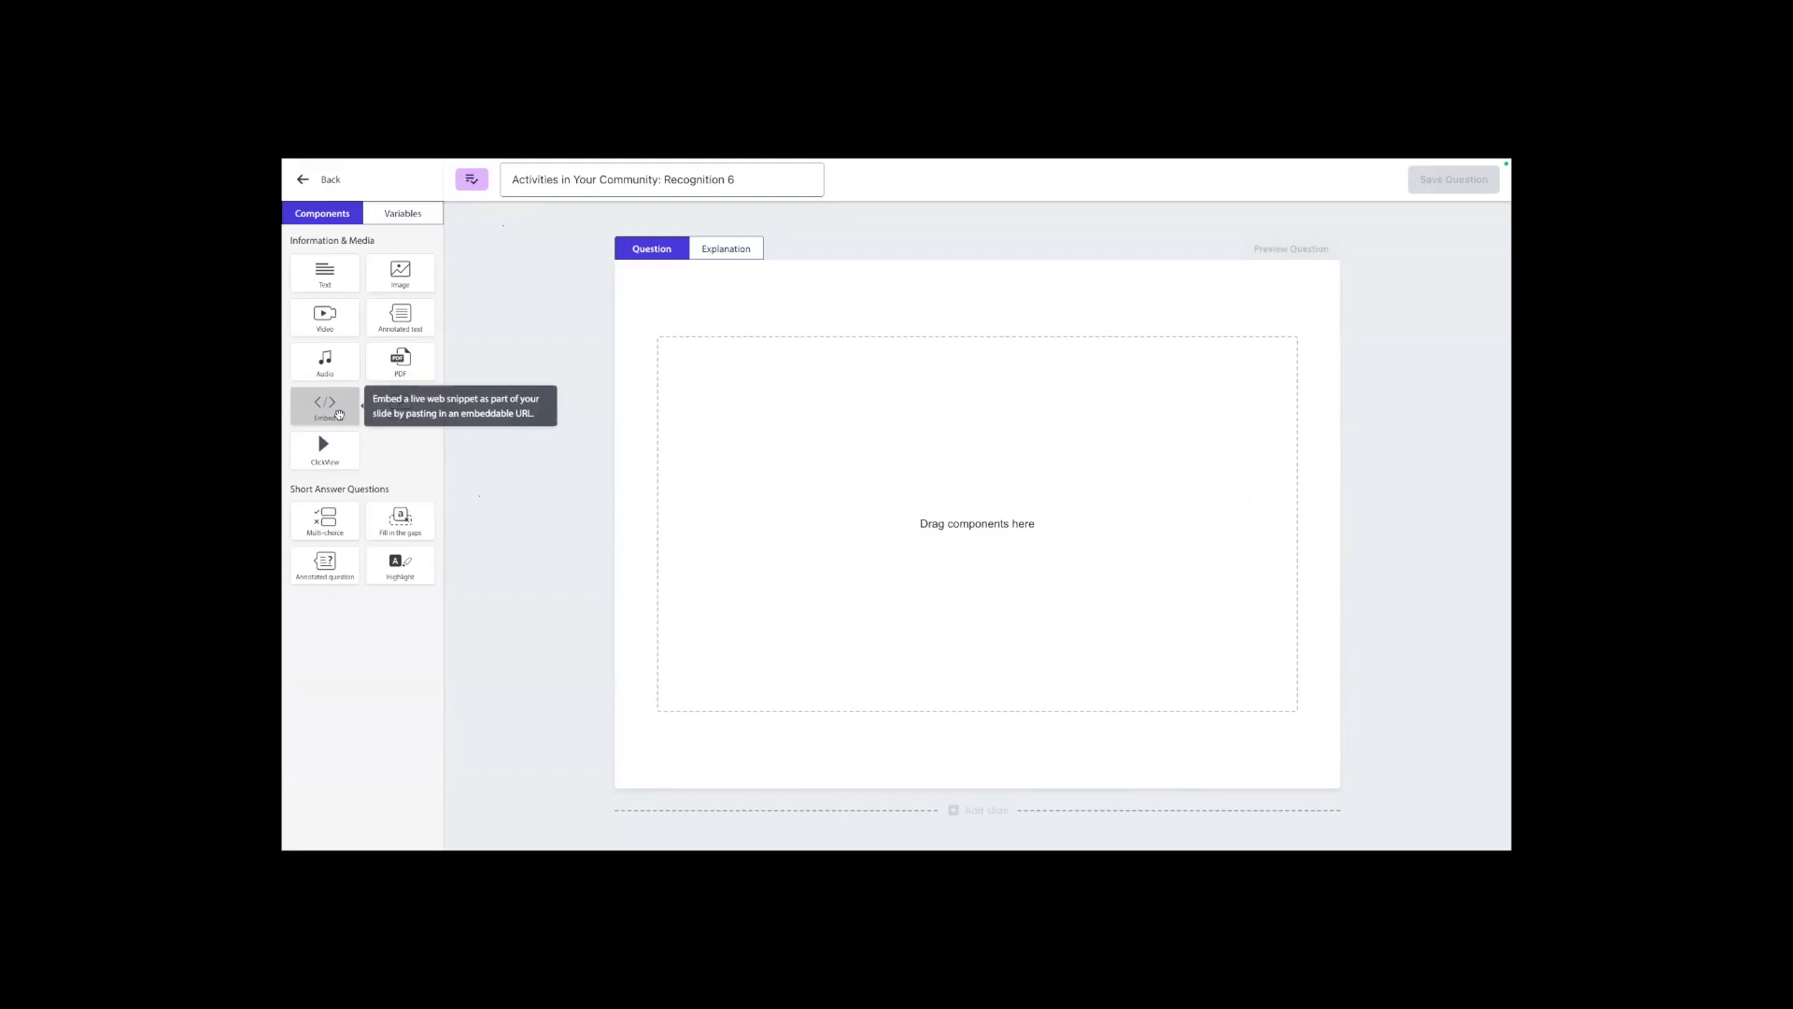
drag(338, 415, 772, 458)
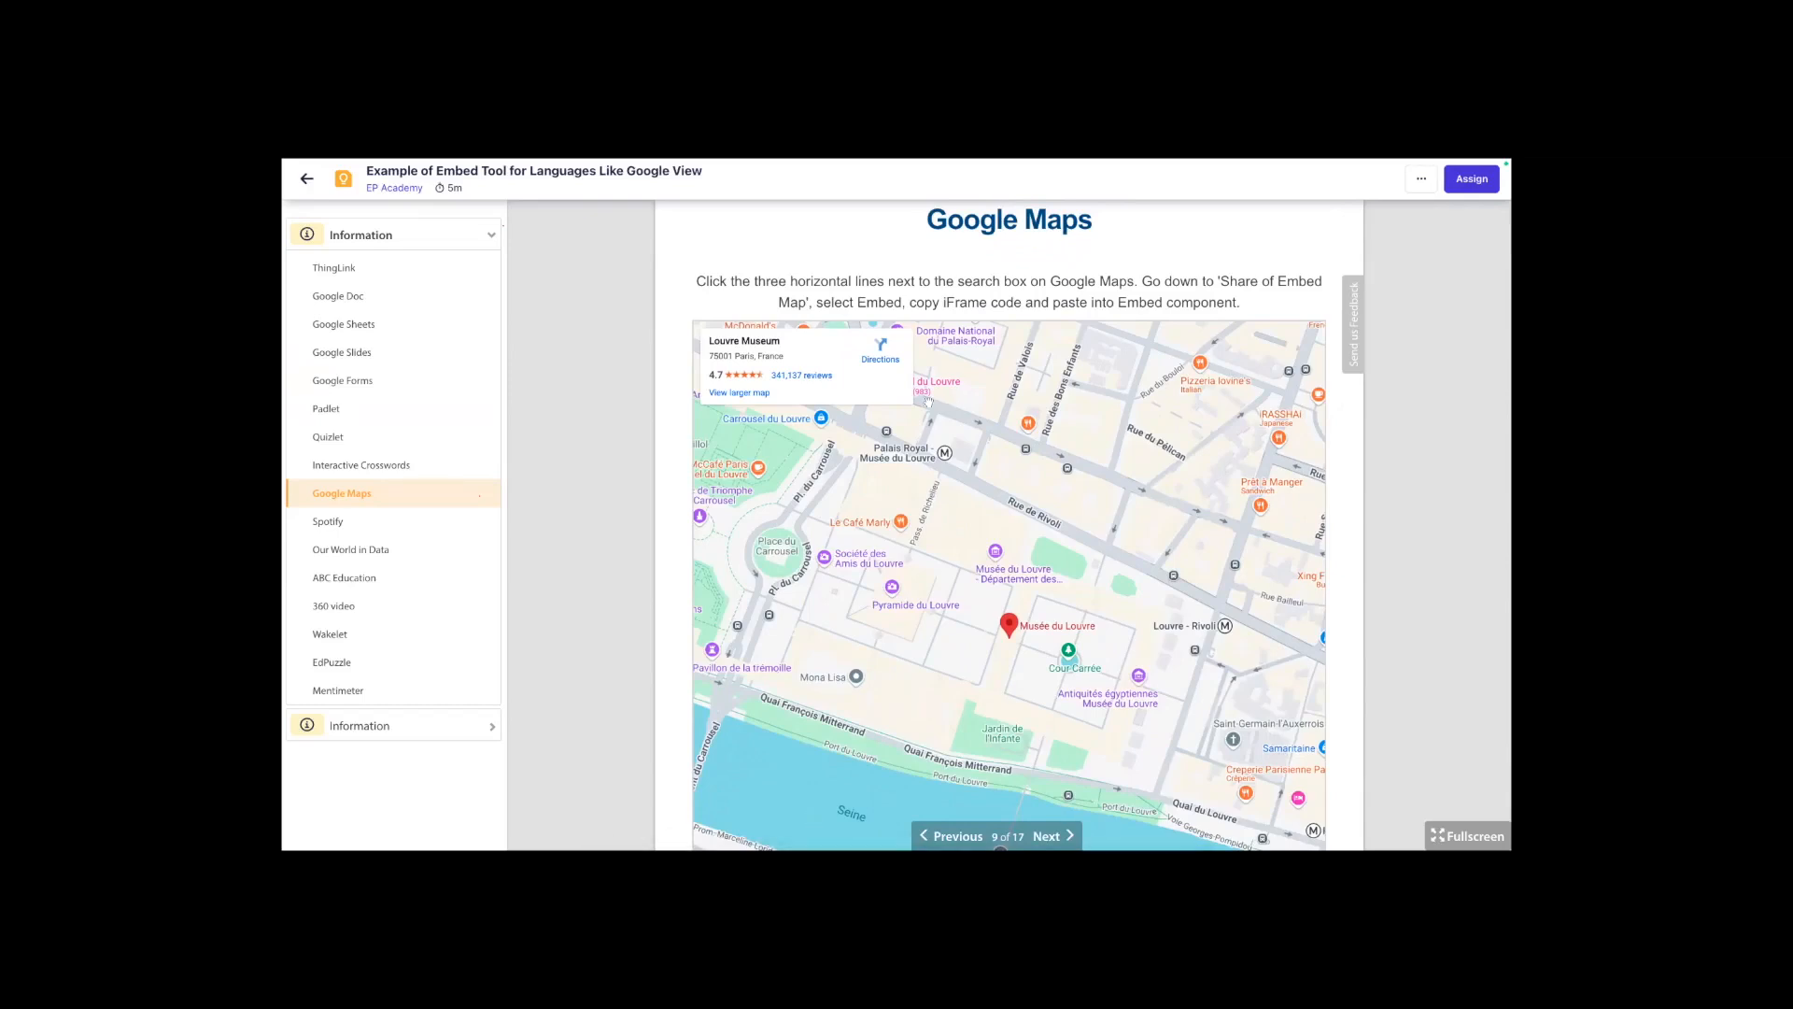
Examine the Google Maps slide with the embedded Louvre Museum map in the embed tool example lesson.
scroll(946, 573, down, 2)
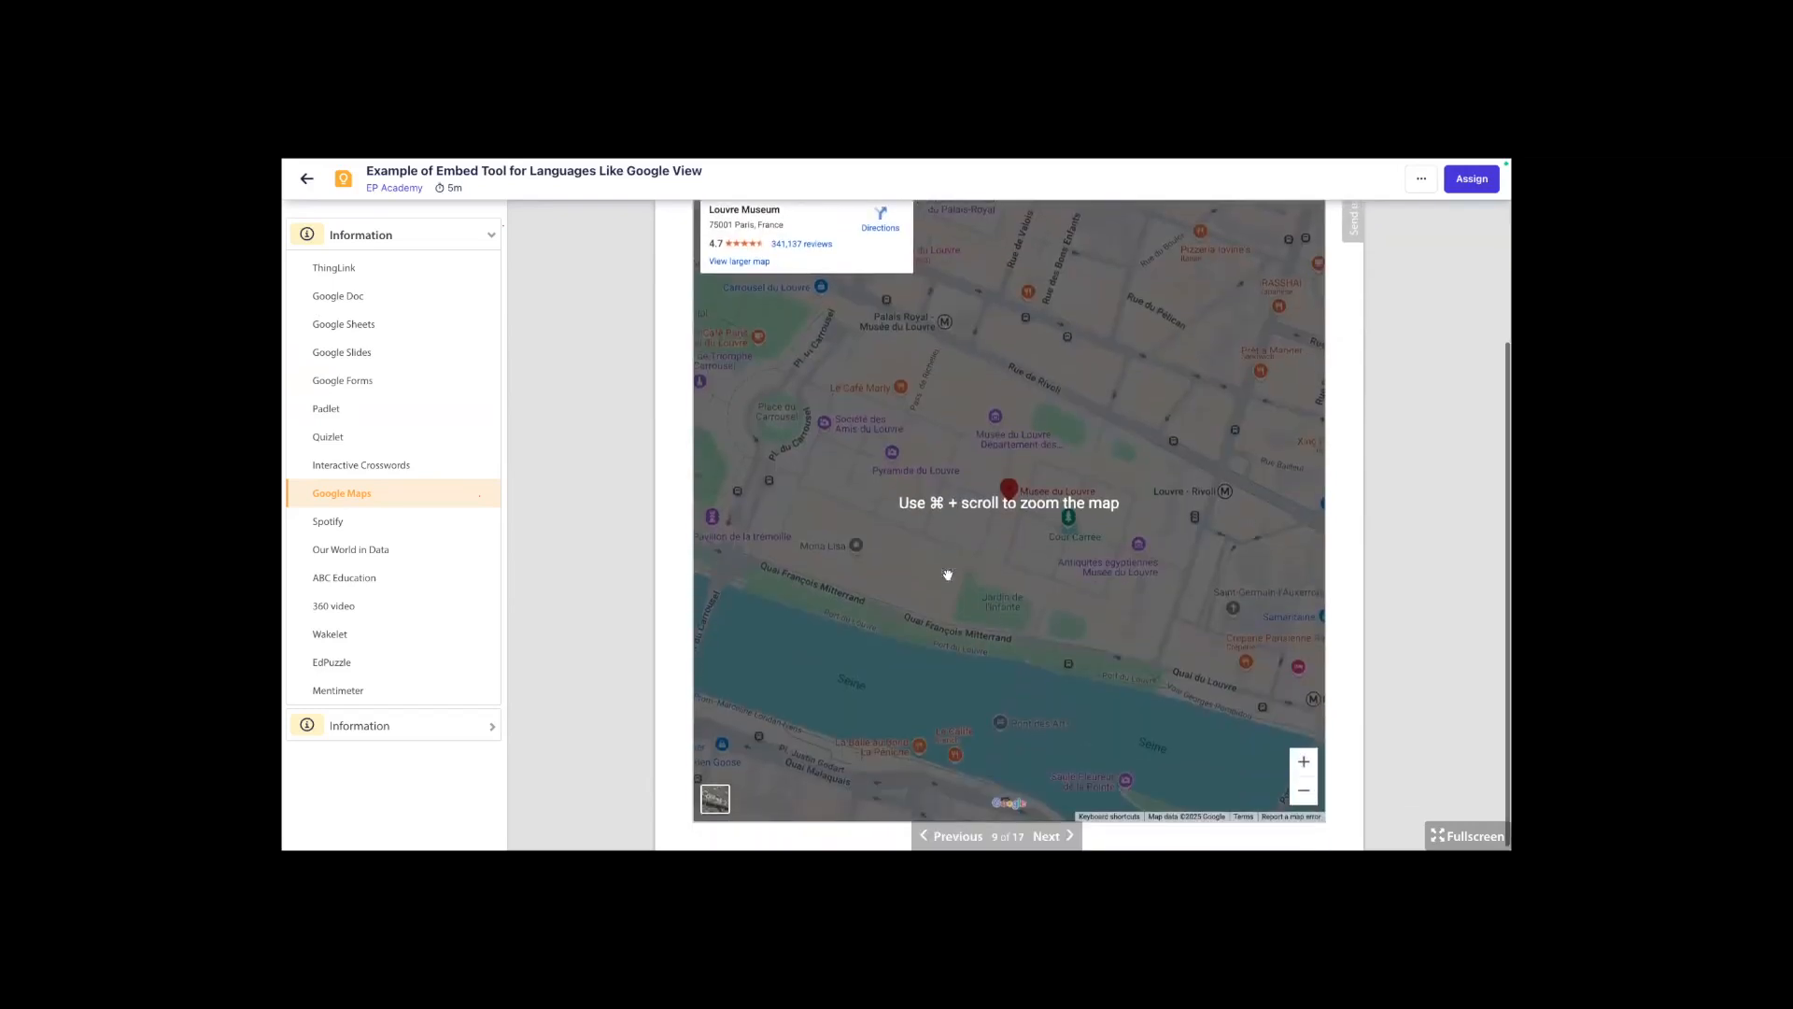
scroll(1001, 500, up, 3)
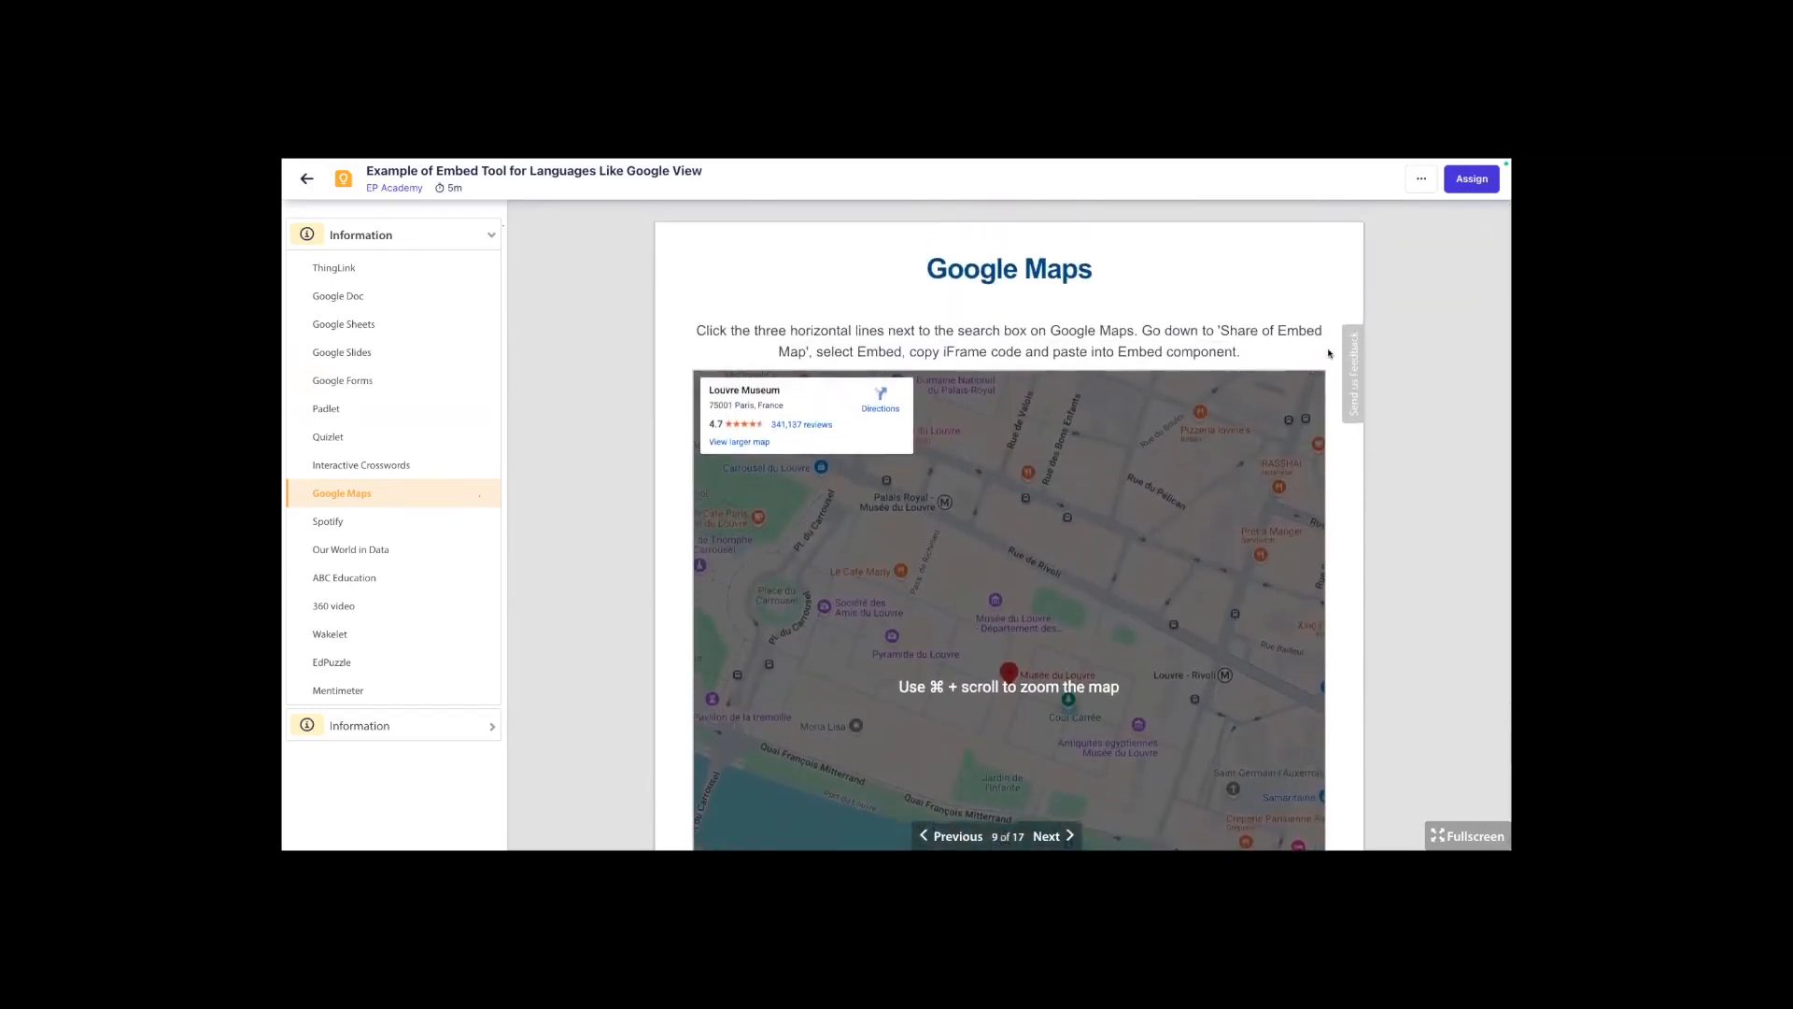
scroll(1332, 593, down, 2)
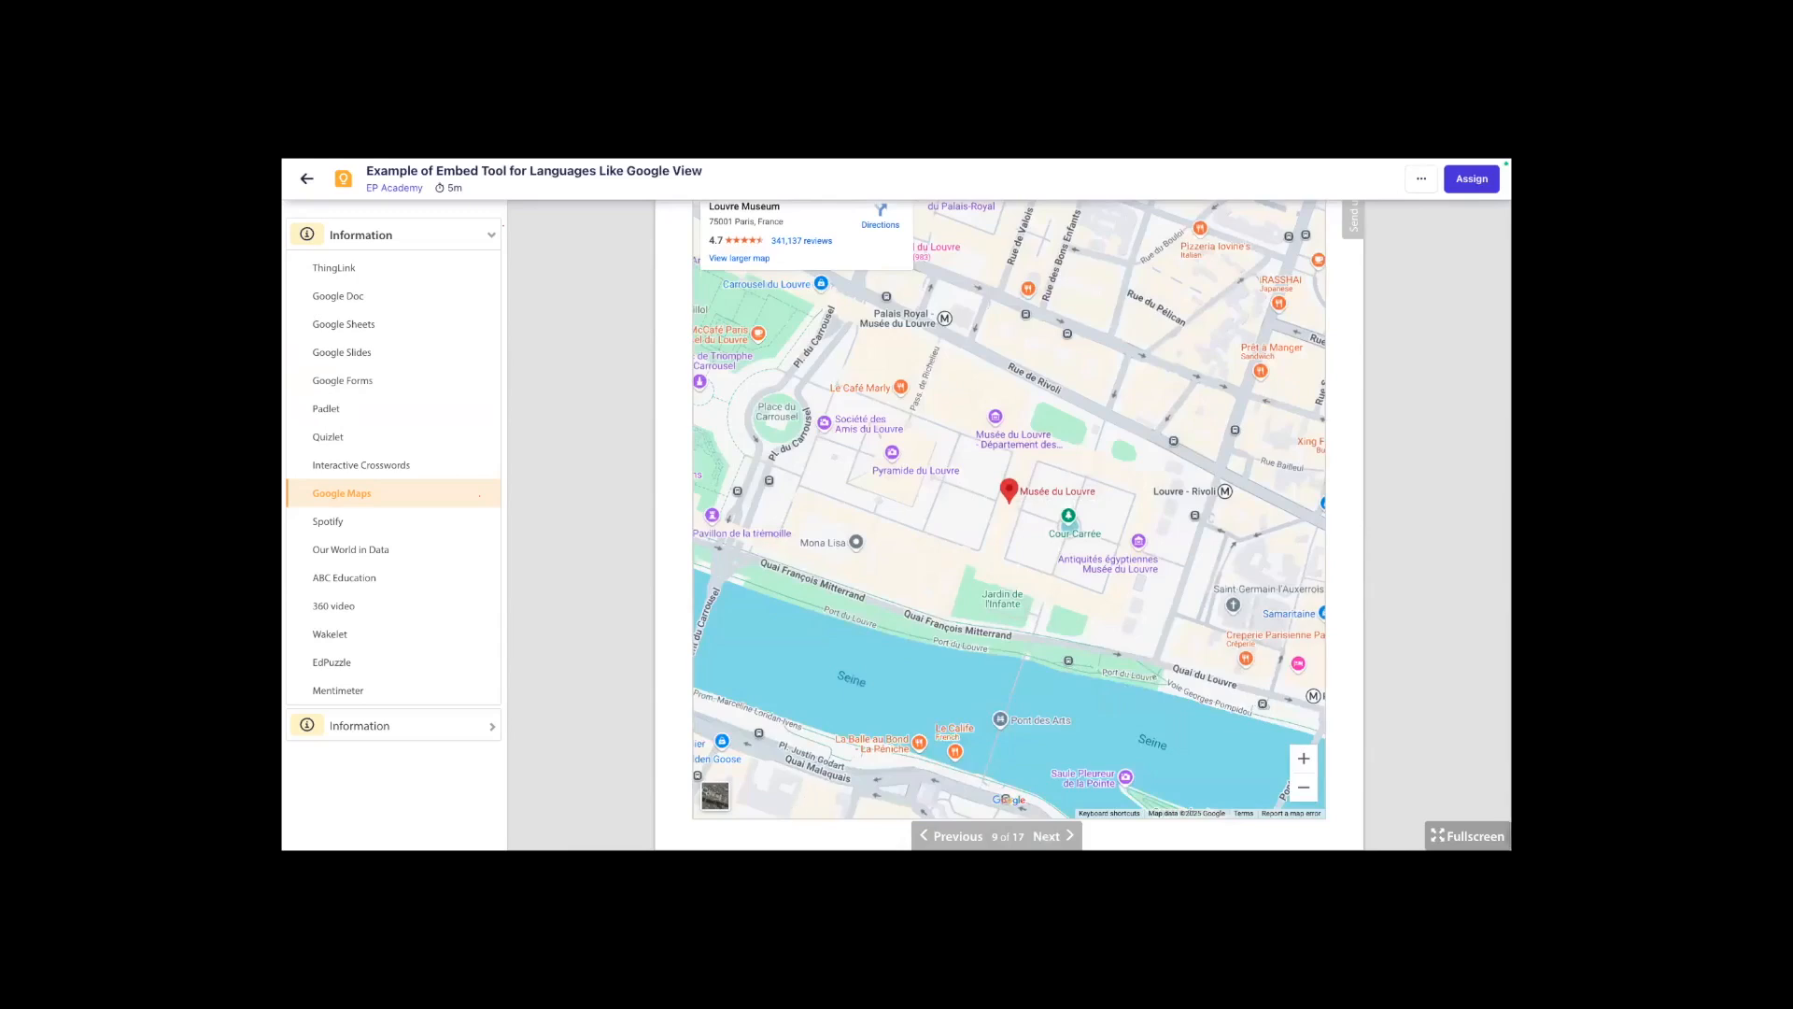
scroll(921, 480, up, 1)
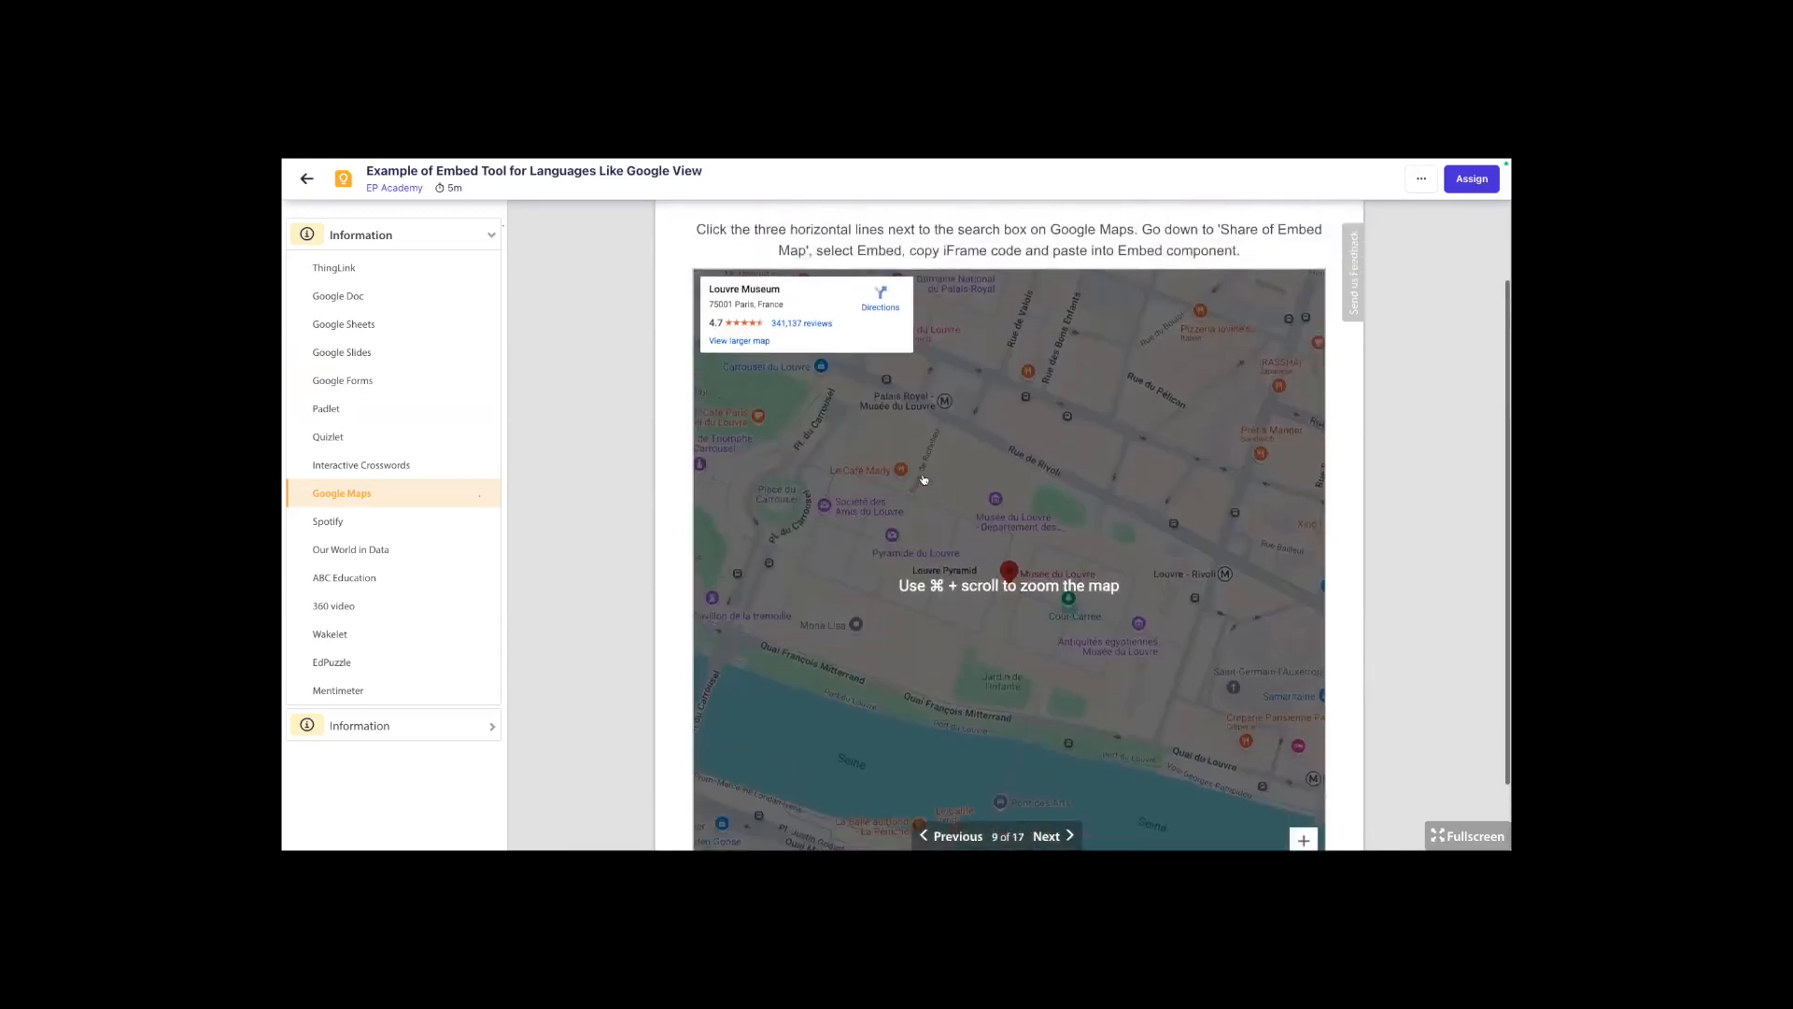
scroll(1117, 408, down, 1)
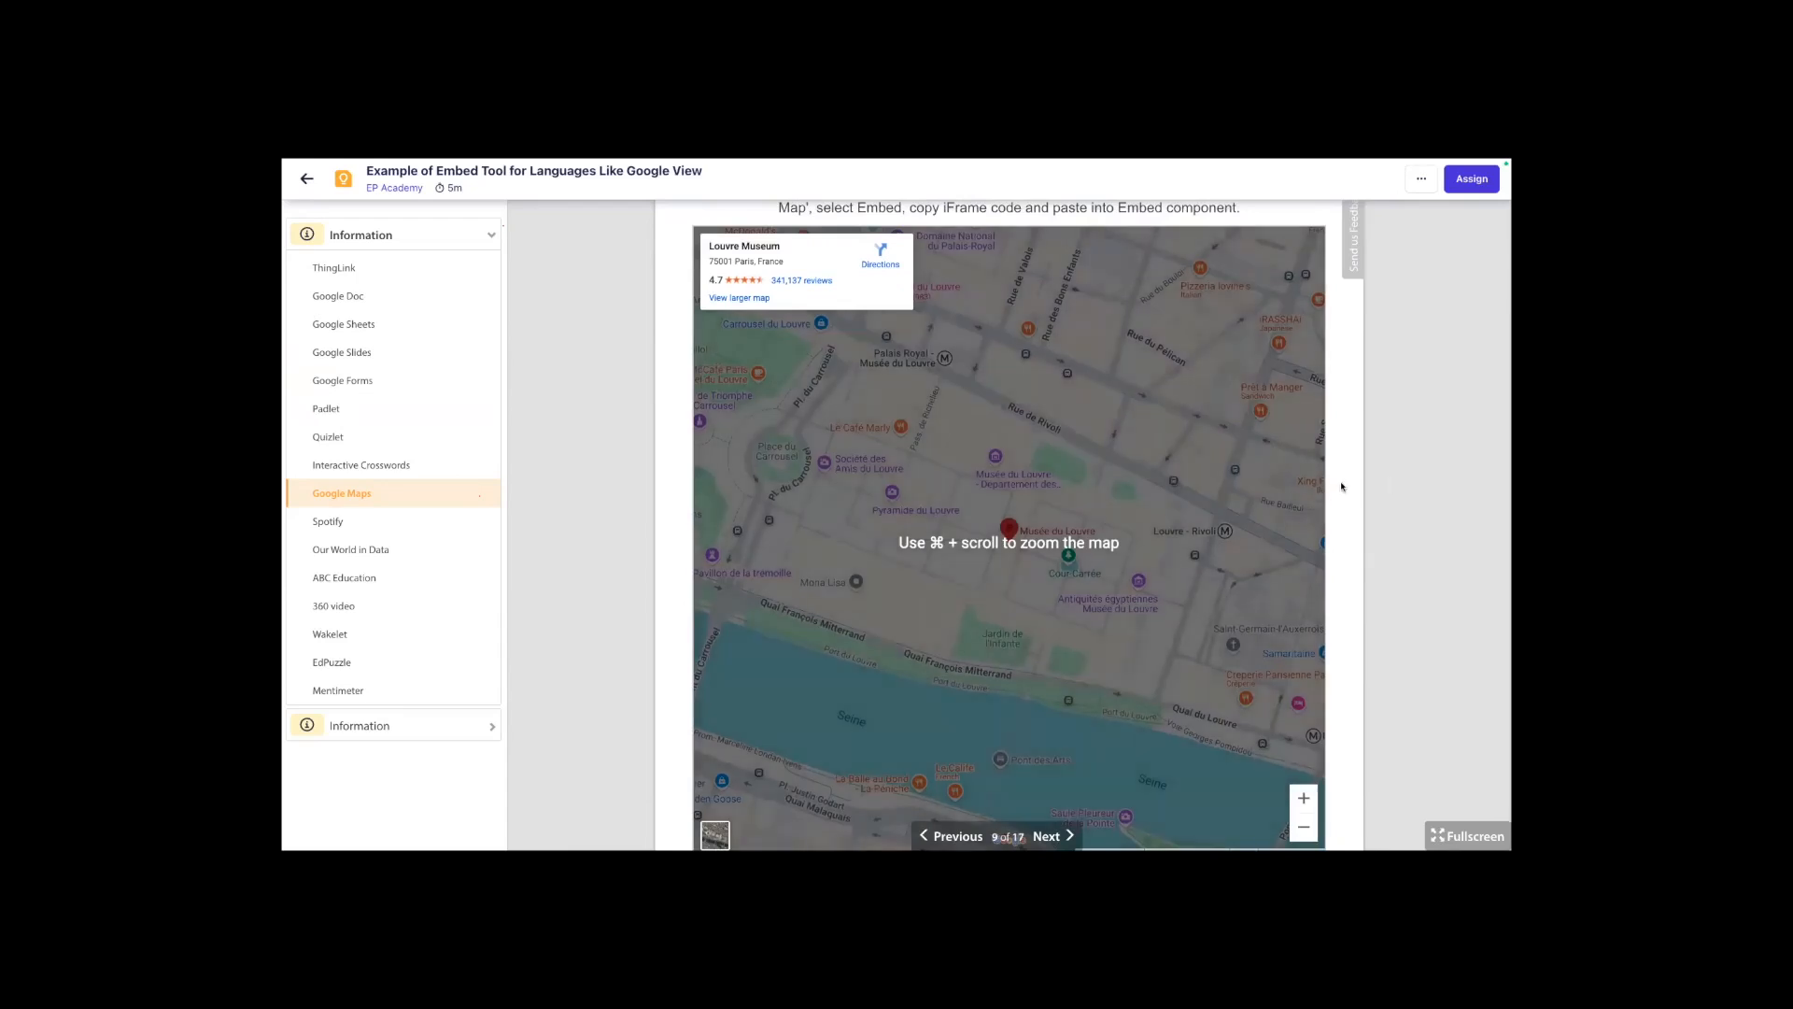